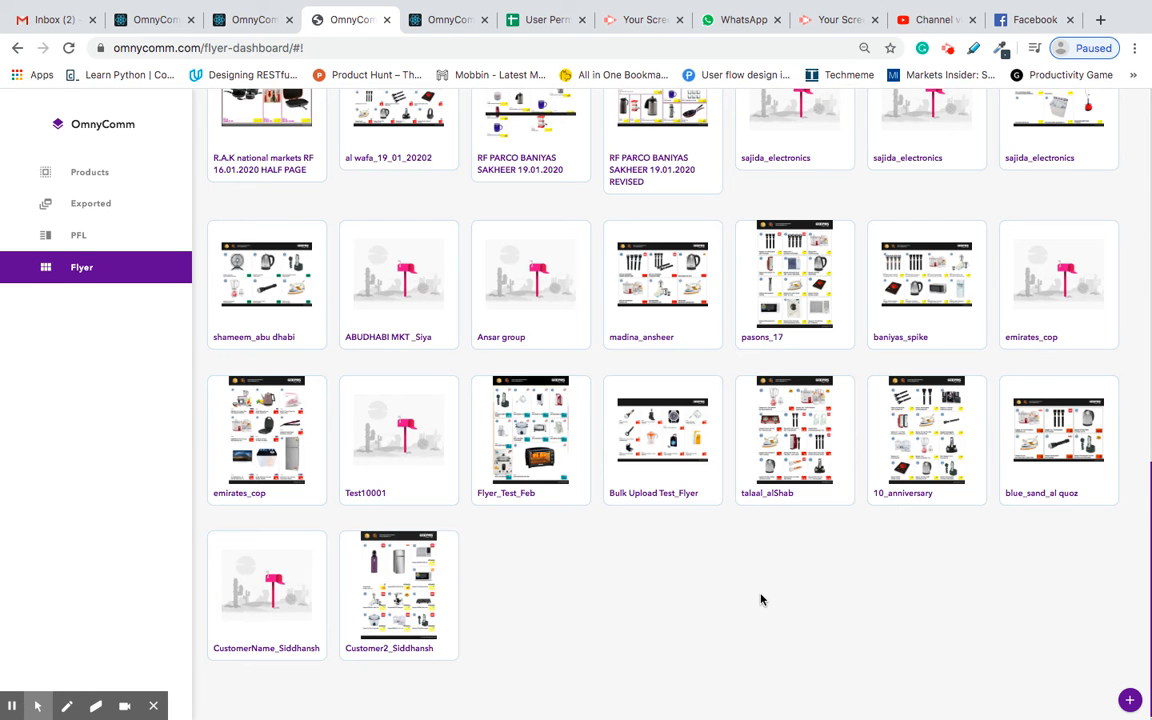
# - Start a new flyer named Customer_BulkUpload_Flyer for the Geepas brand, using the Upload Excel option
pyautogui.scroll(3, 760, 599)
pyautogui.scroll(-3, 760, 599)
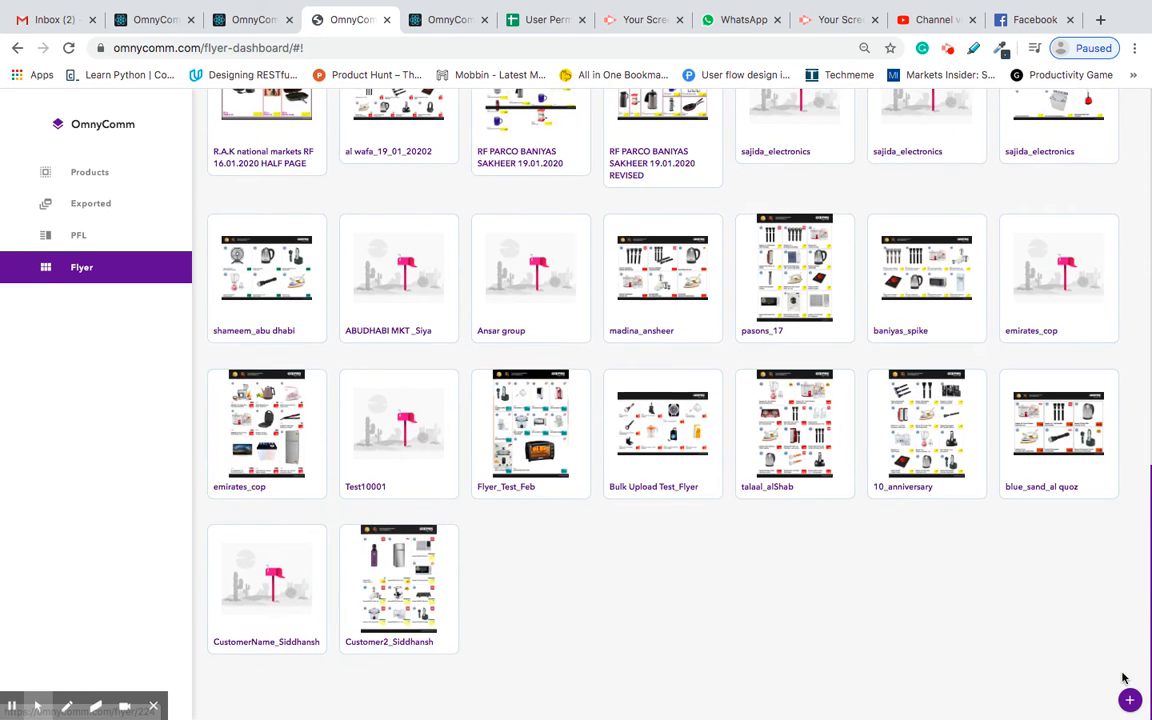
pyautogui.click(1129, 700)
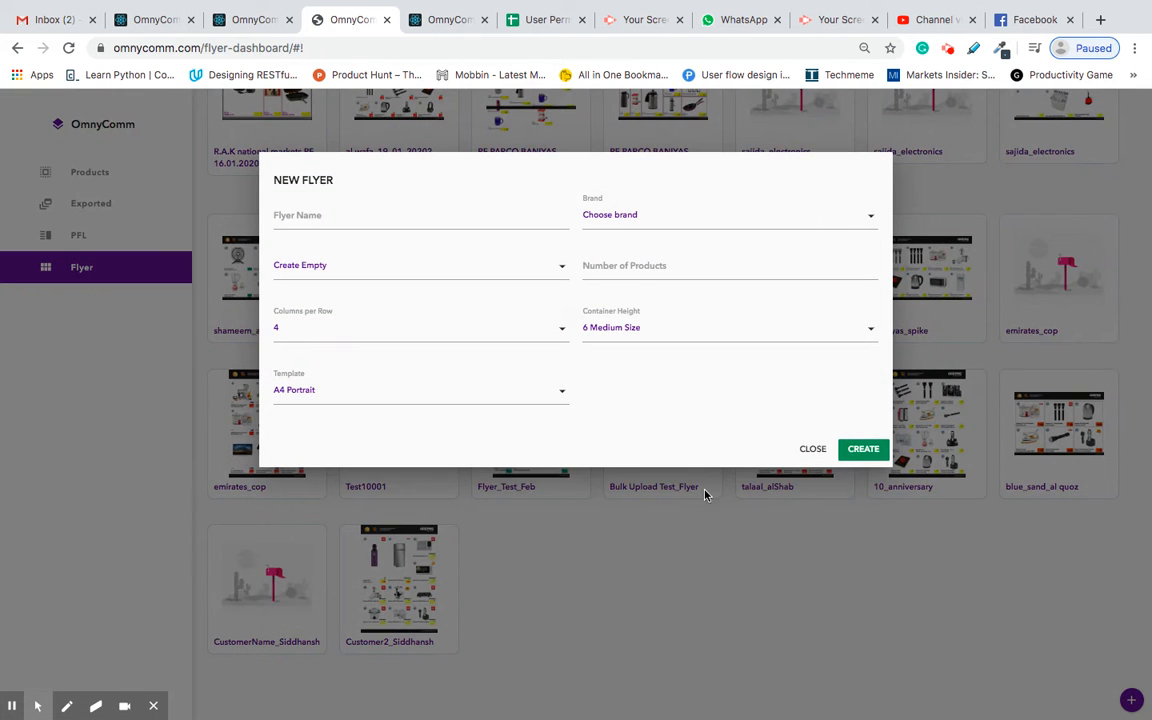
pyautogui.click(401, 217)
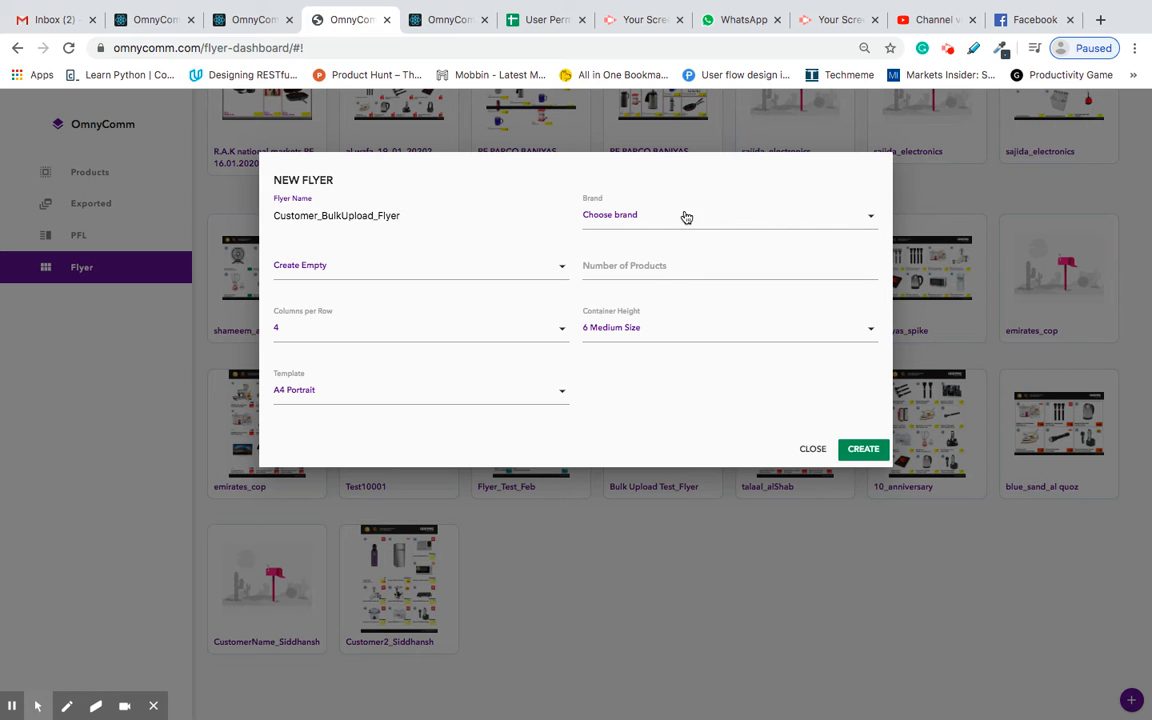
pyautogui.click(778, 214)
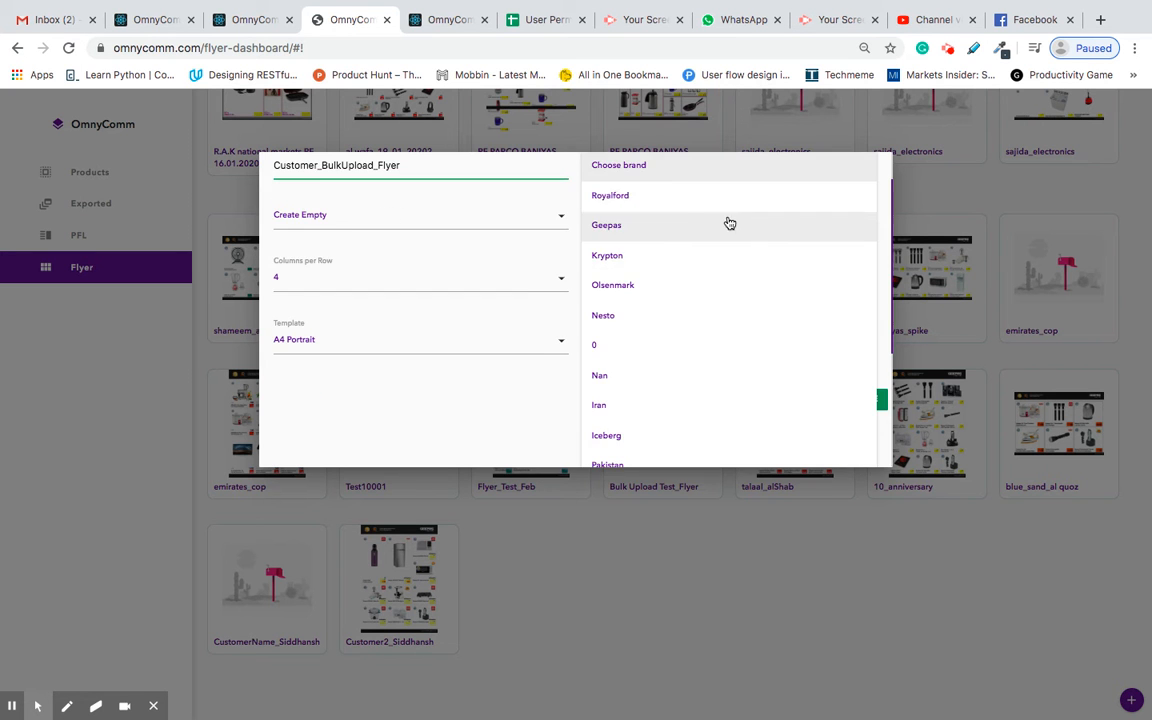
pyautogui.click(672, 224)
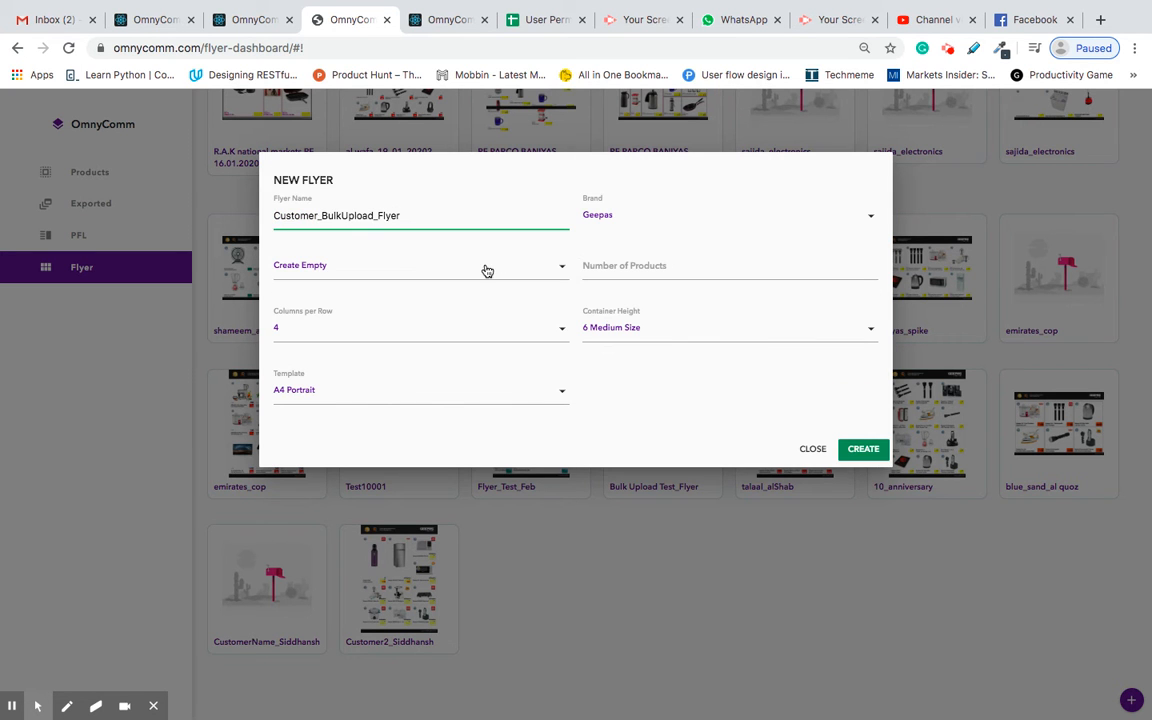
pyautogui.click(533, 275)
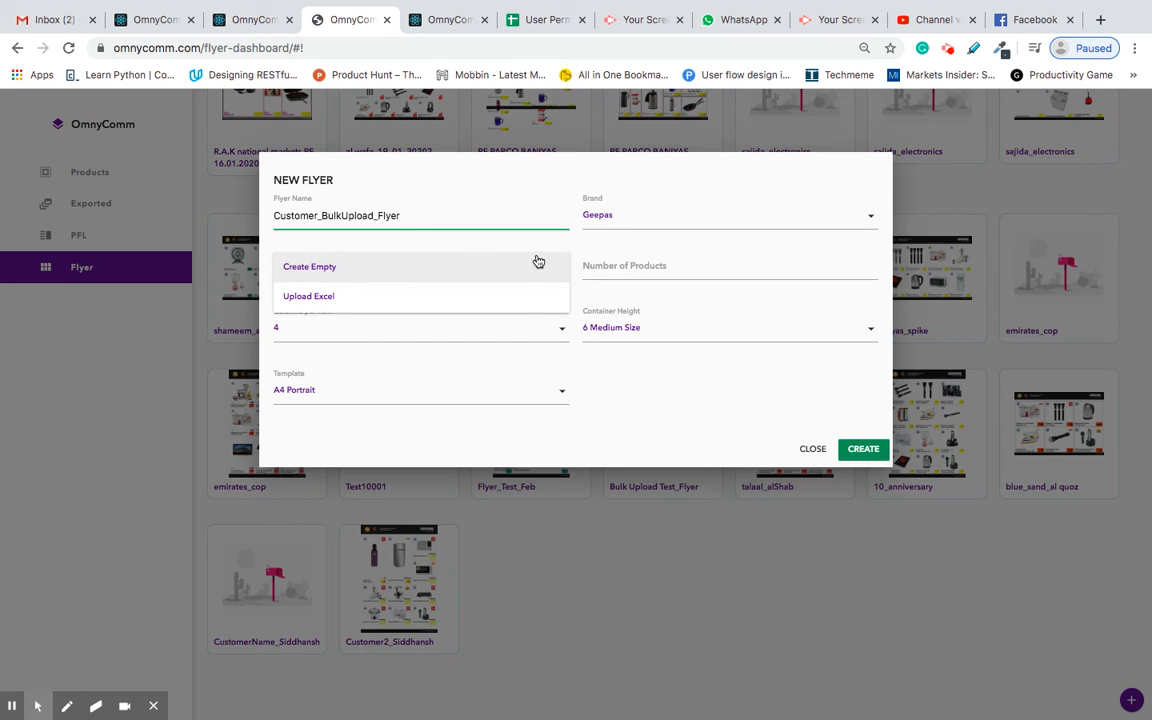
pyautogui.click(520, 299)
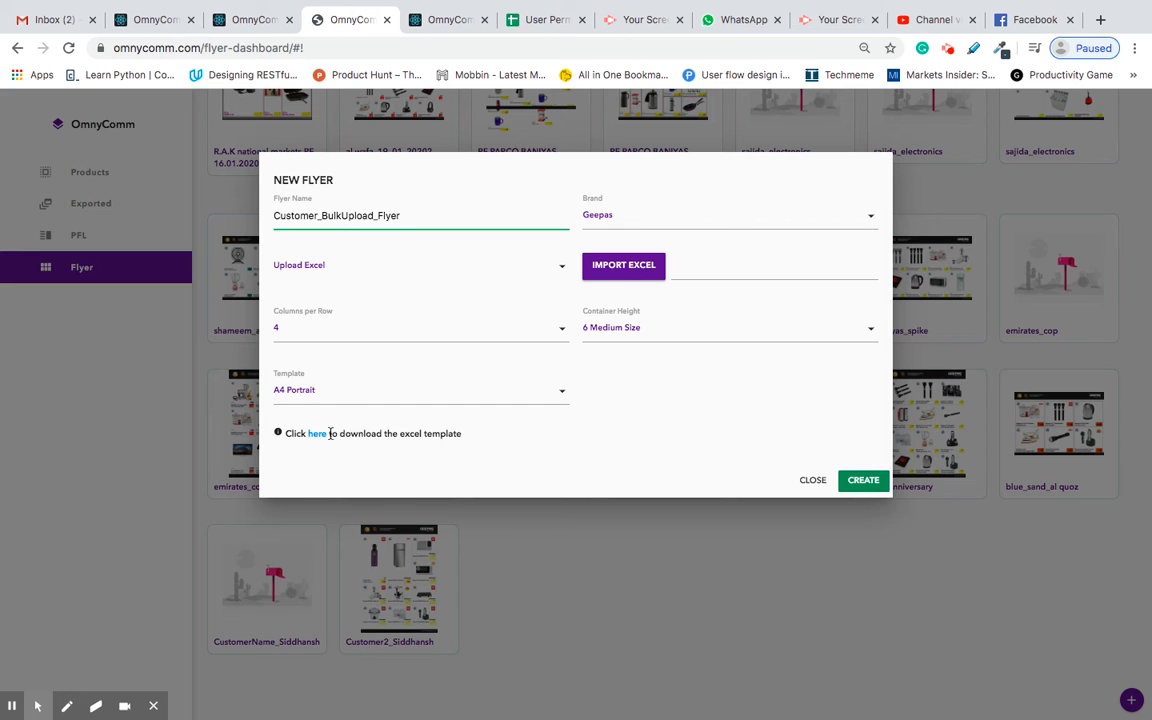
# - Switch to Excel and examine the Product ID and Product Name headers in Flyer_Import_Demo_Temp, and return to the flyer form
pyautogui.hotkey('ctrl', 'Left')
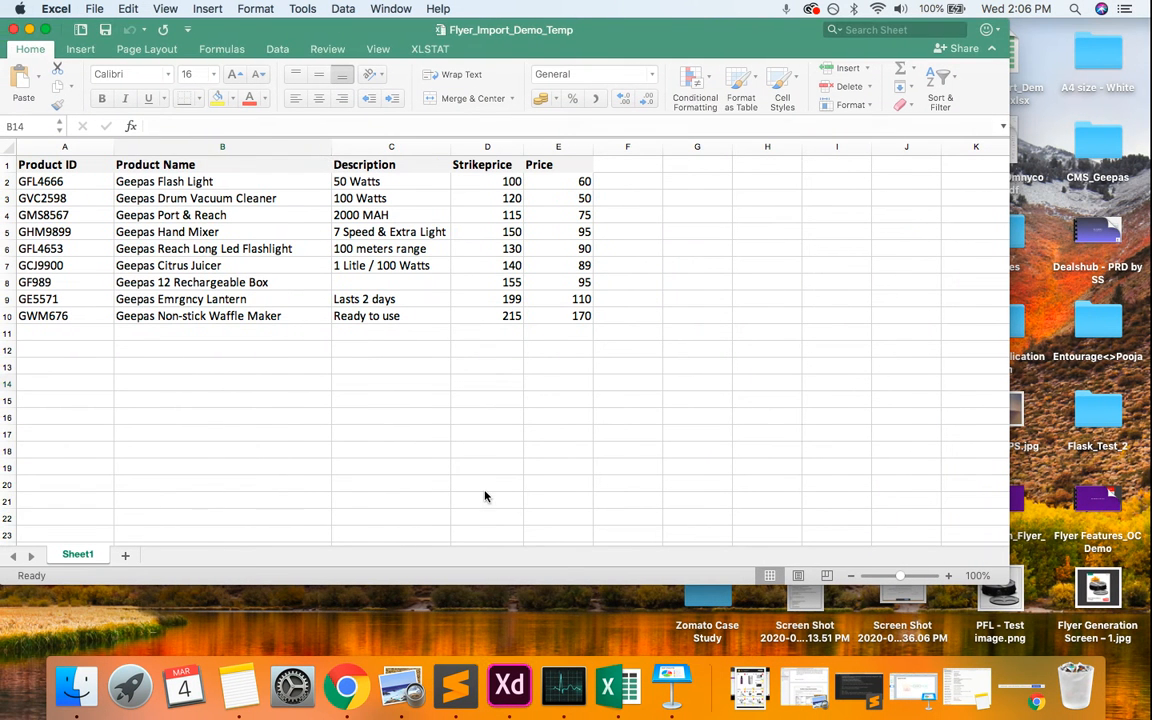
pyautogui.click(72, 165)
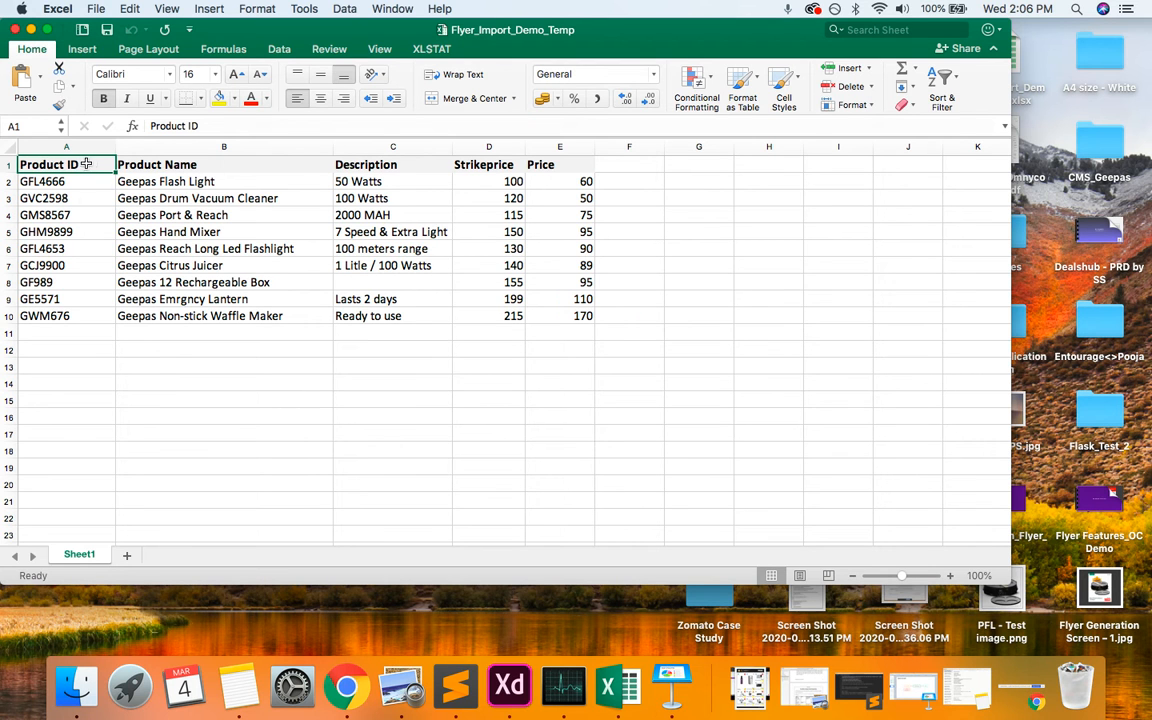
pyautogui.click(173, 166)
pyautogui.press('Left')
pyautogui.press('Right')
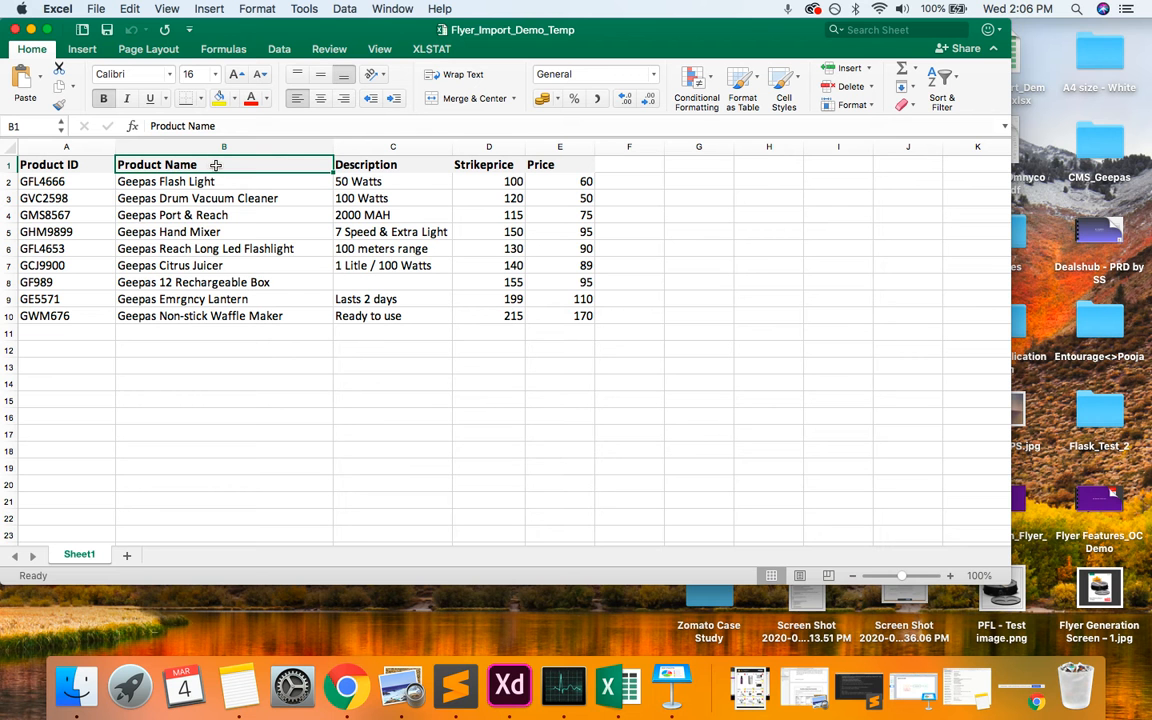
pyautogui.hotkey('ctrl', 'Right')
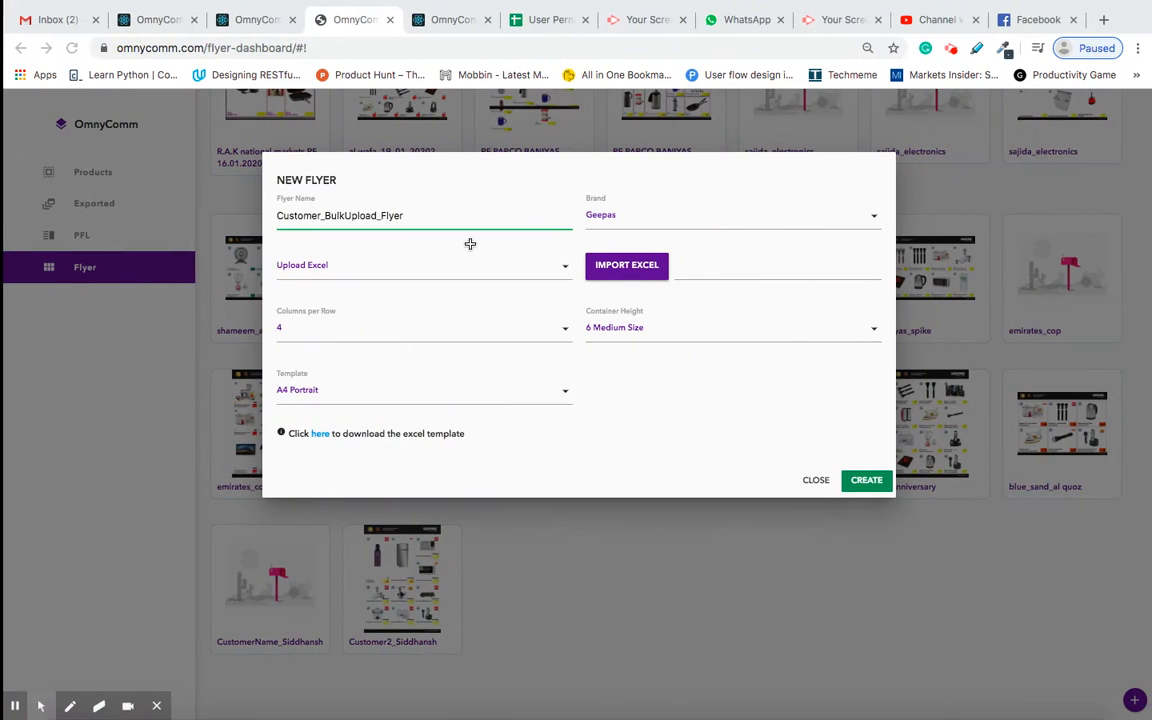
# - Close the new flyer form, open the existing Customer2 flyer in a separate browser tab and inspect its flask product's name
pyautogui.click(814, 480)
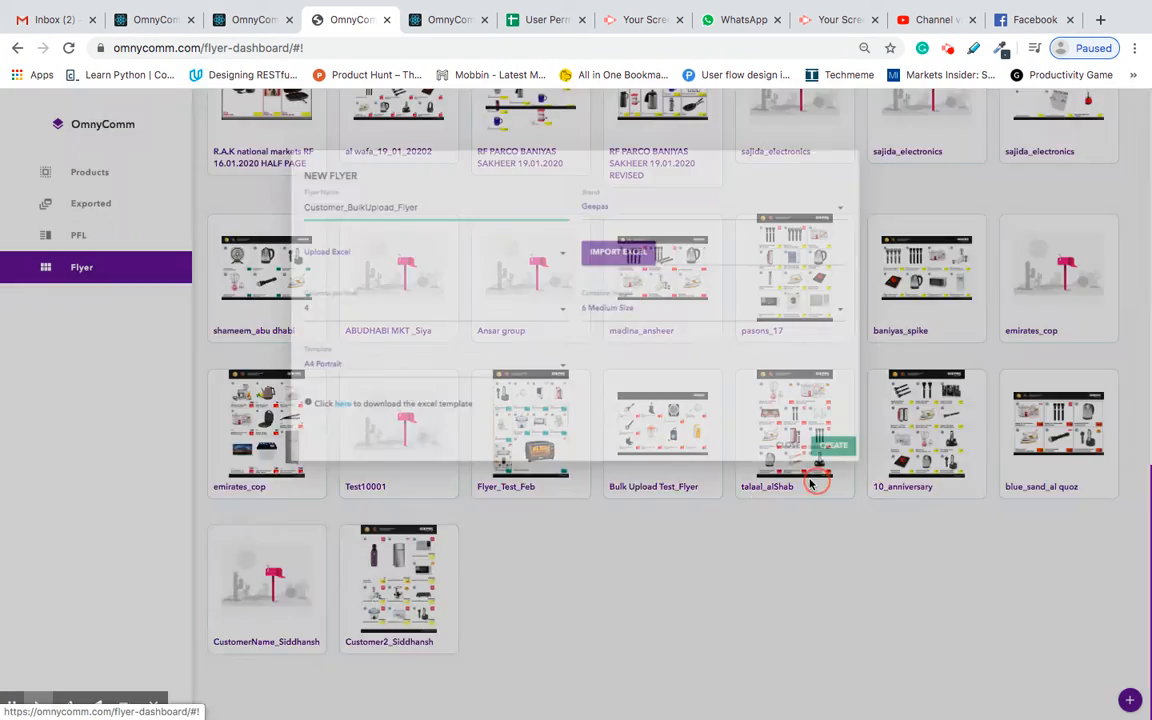
pyautogui.keyDown('super'); pyautogui.click(410, 556); pyautogui.keyUp('super')
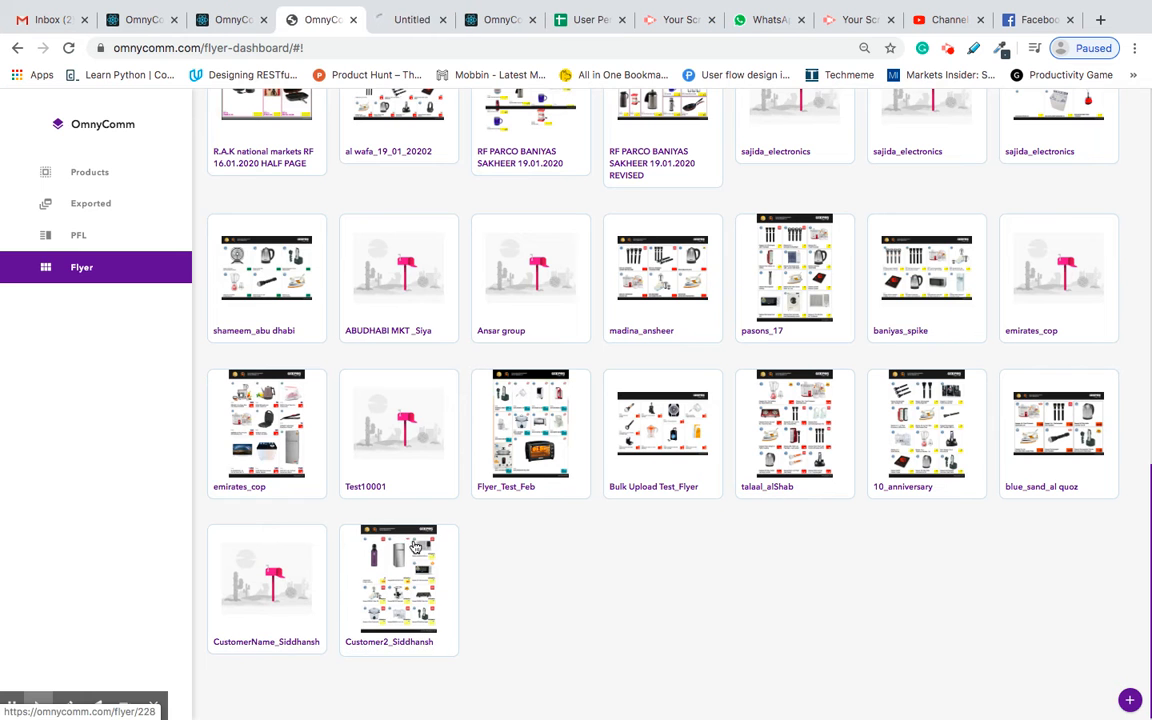
pyautogui.click(406, 22)
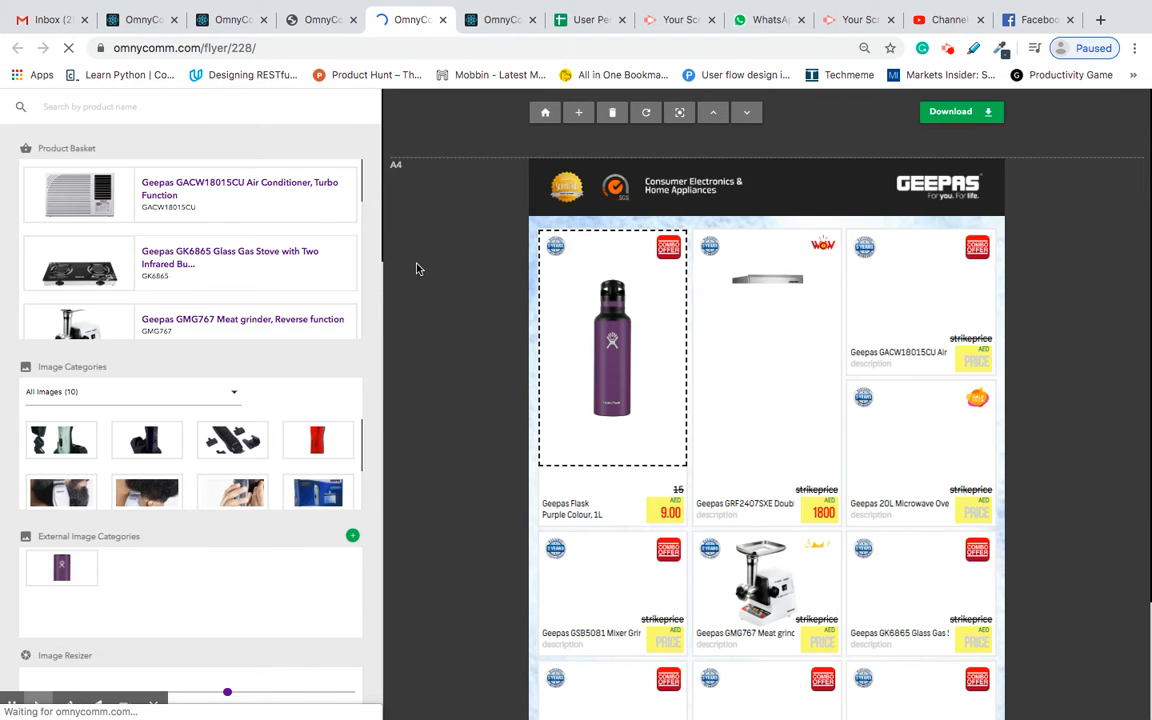
pyautogui.scroll(-3, 476, 463)
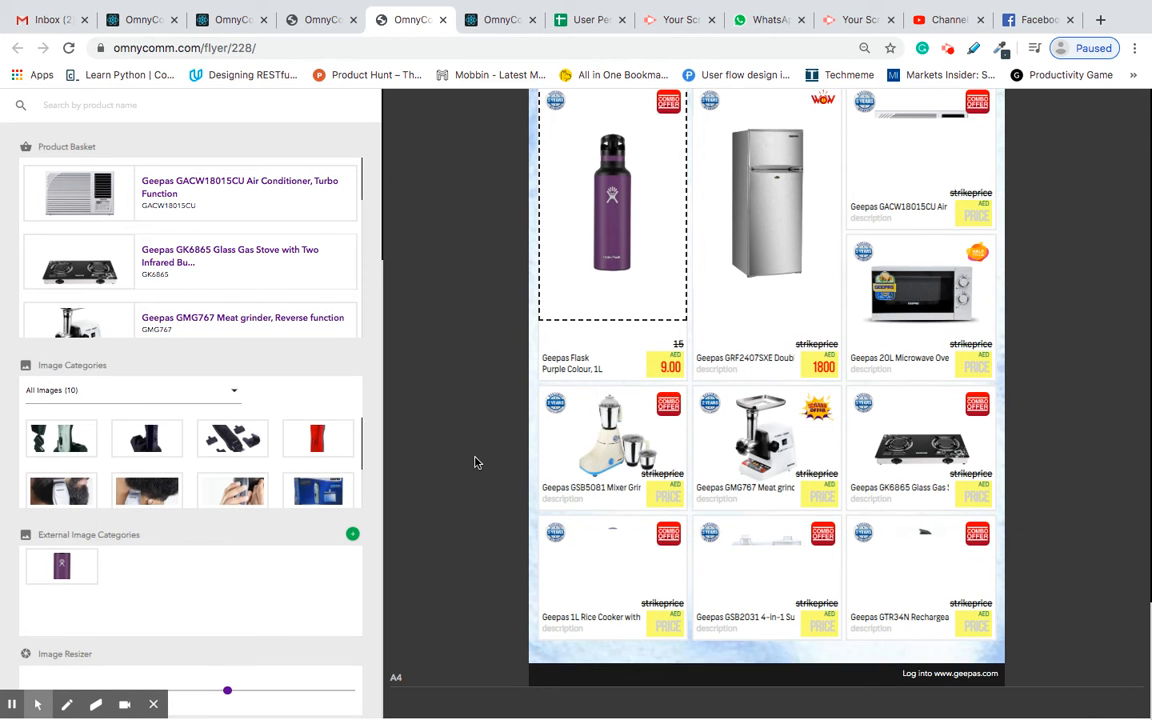
pyautogui.click(572, 362)
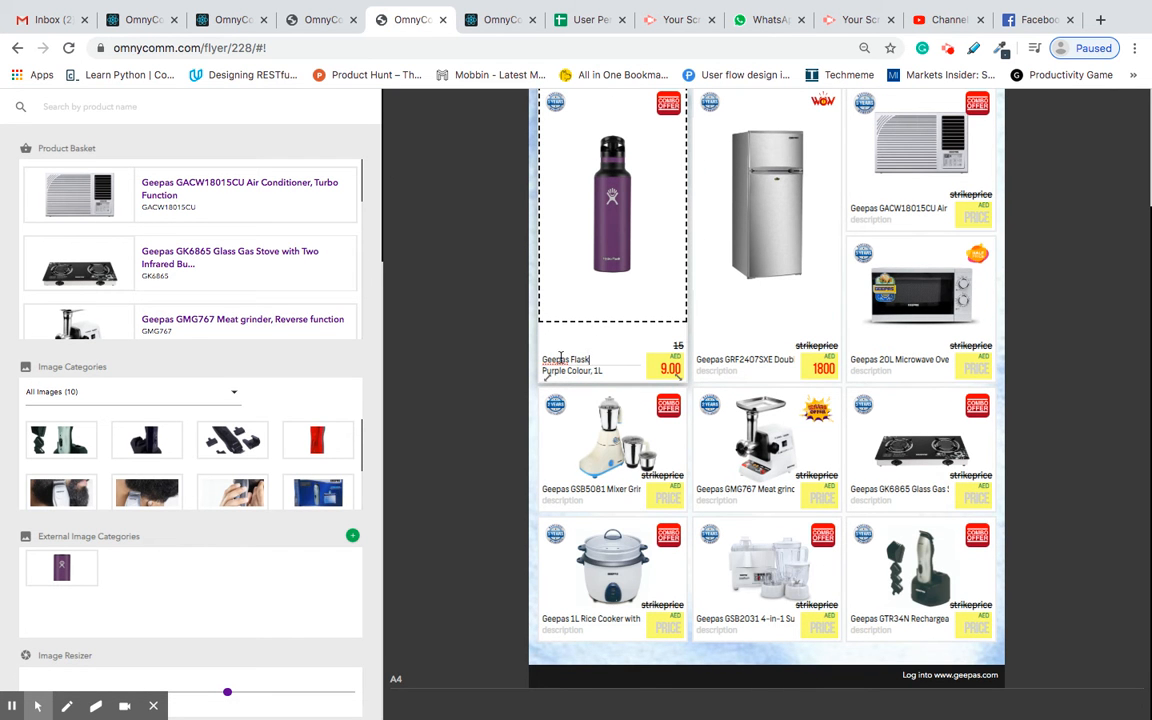
# - Compare the flask's name, description and price fields in the flyer with the column headers of the Excel import sheet
pyautogui.press('super+Tab')
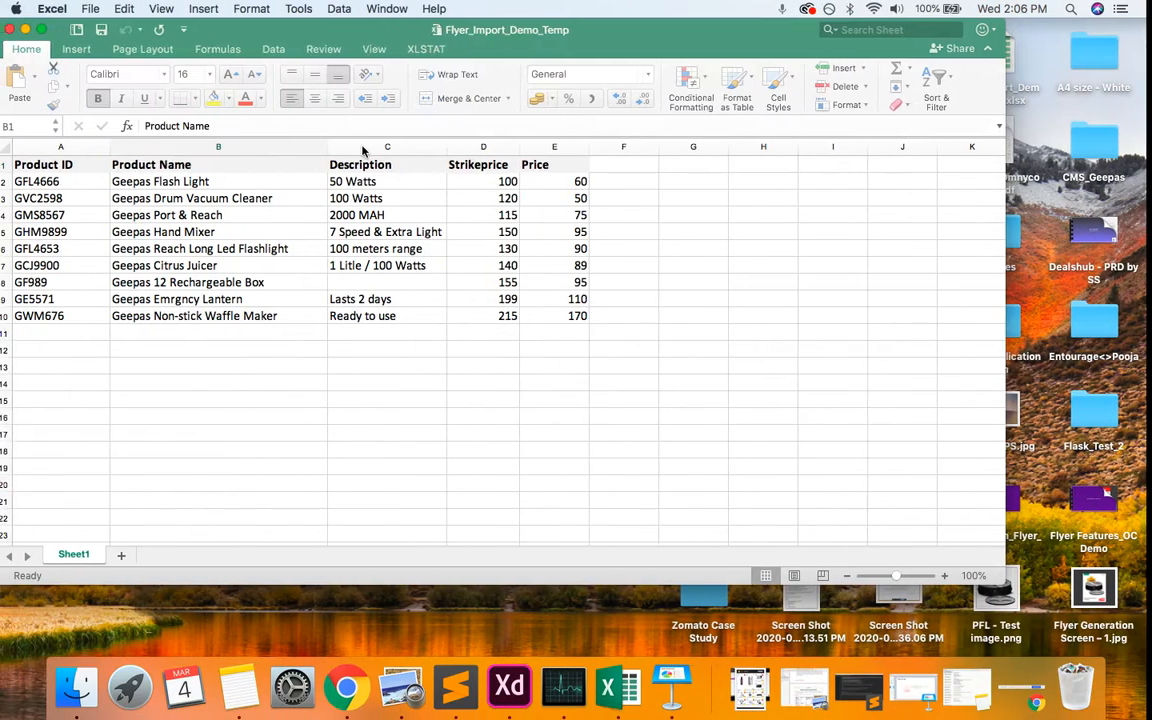
pyautogui.press('super+Tab')
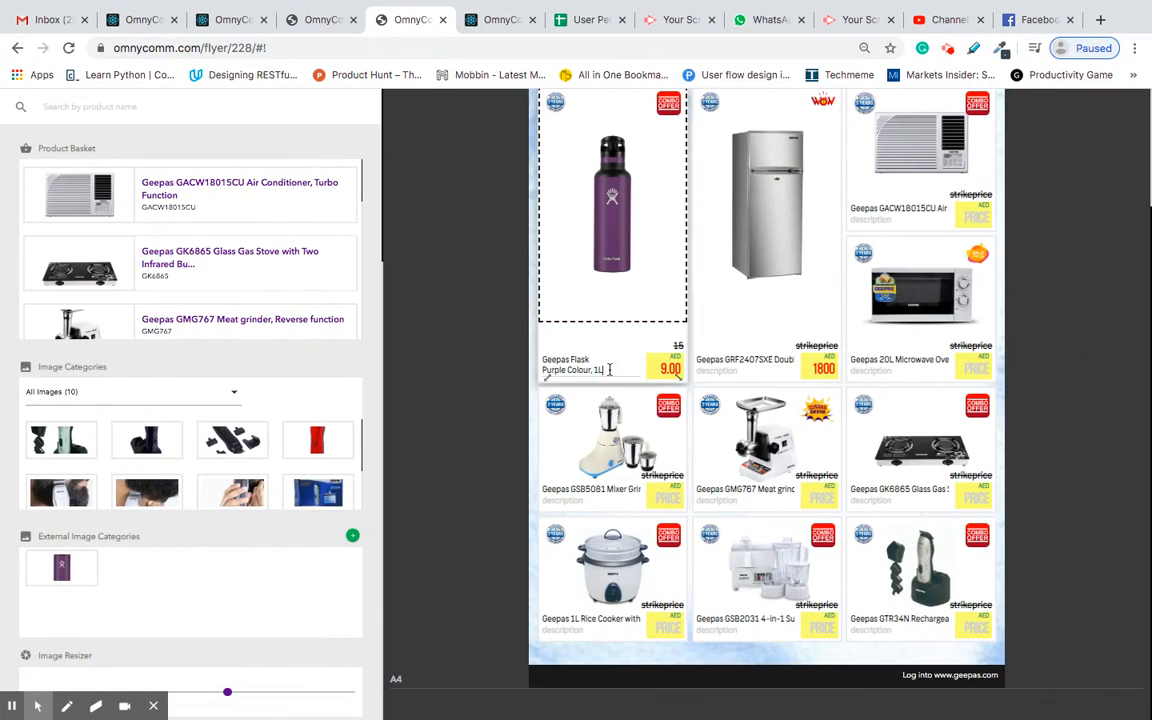
pyautogui.press('super+Tab')
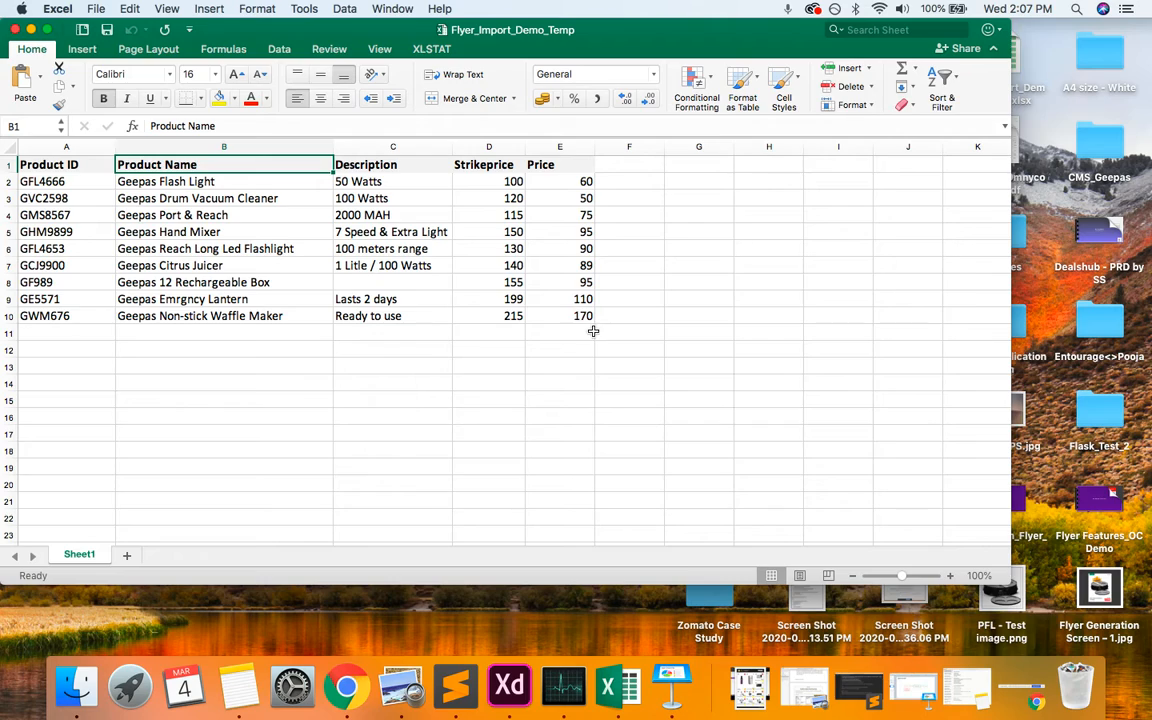
pyautogui.hotkey('ctrl', 'Right')
pyautogui.hotkey('ctrl', 'Left')
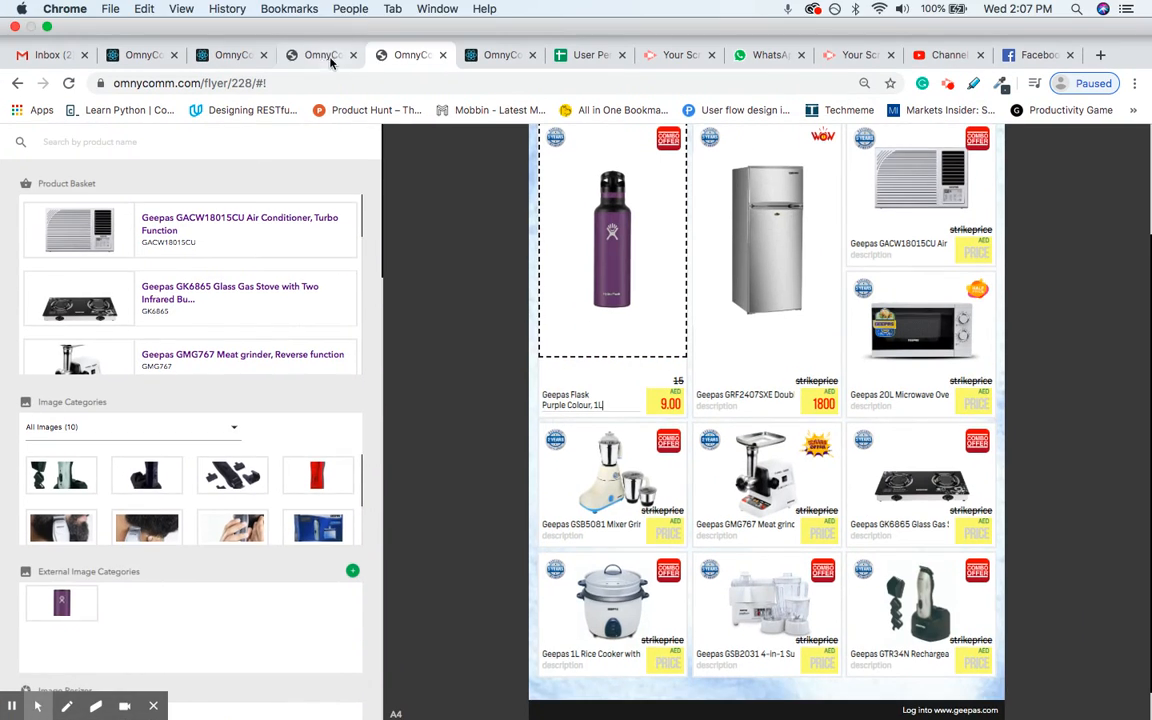
# - Reopen the new flyer form on the flyer dashboard and import the product file Flyer_Import_Demo_Temp.xlsx
pyautogui.click(316, 55)
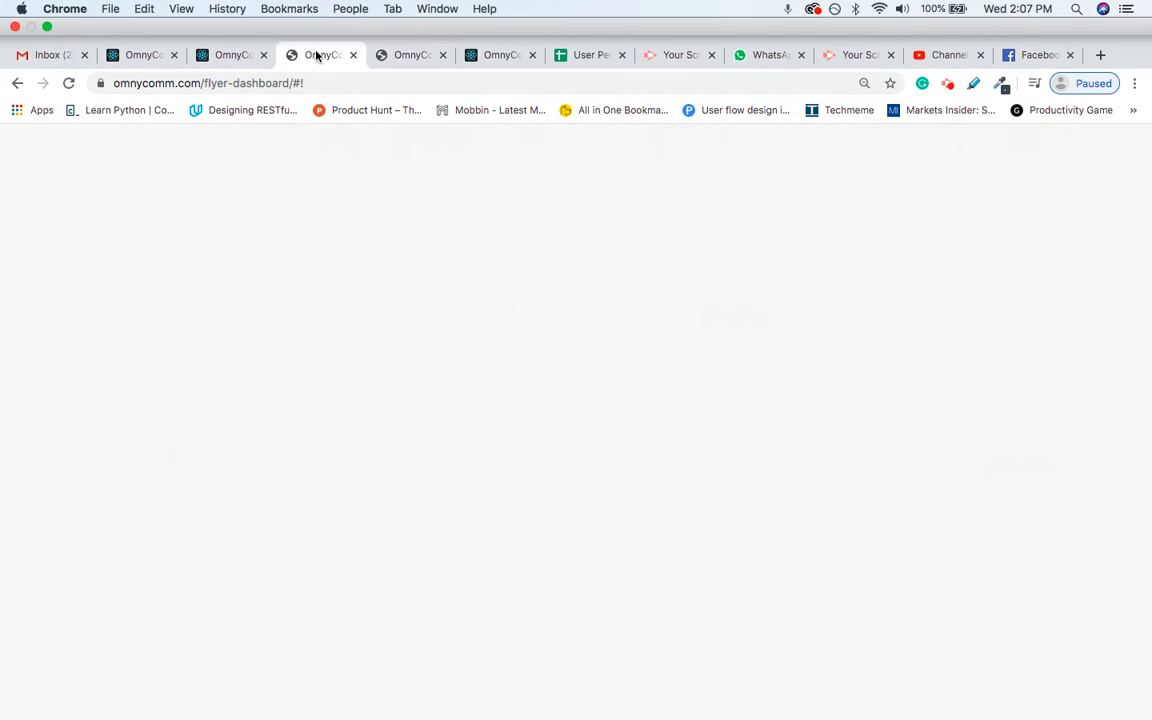
pyautogui.click(1129, 701)
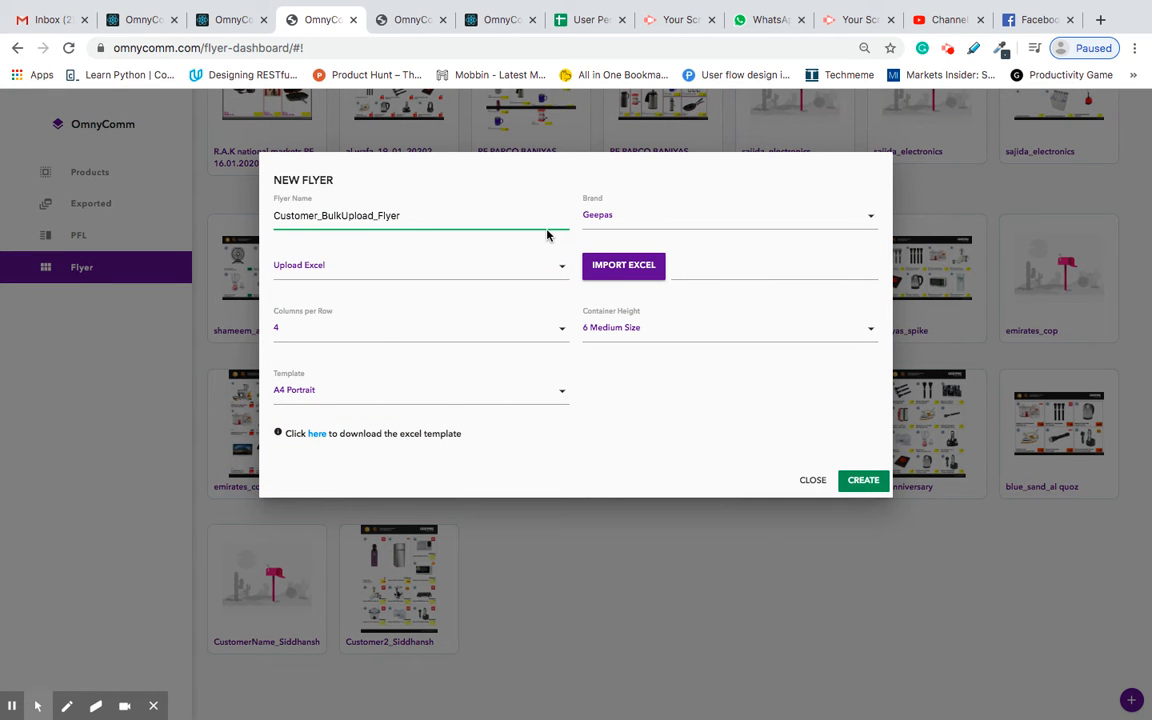
pyautogui.click(623, 267)
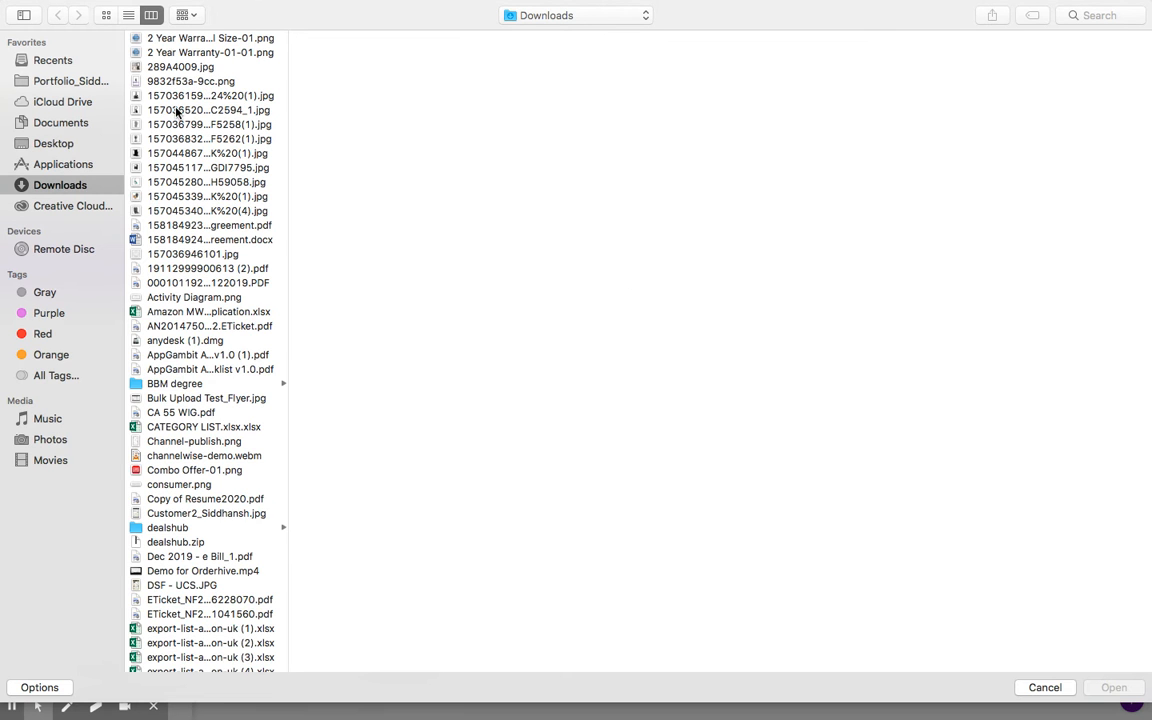
pyautogui.click(55, 144)
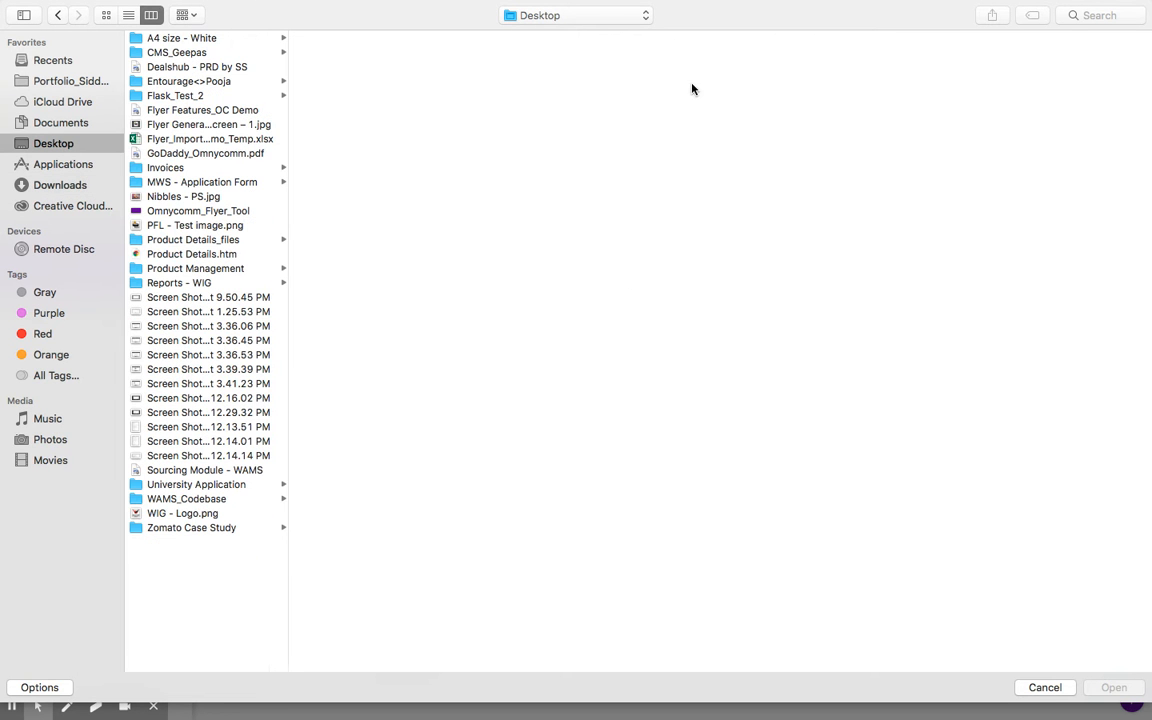
pyautogui.click(1085, 16)
pyautogui.write('flyer demo')
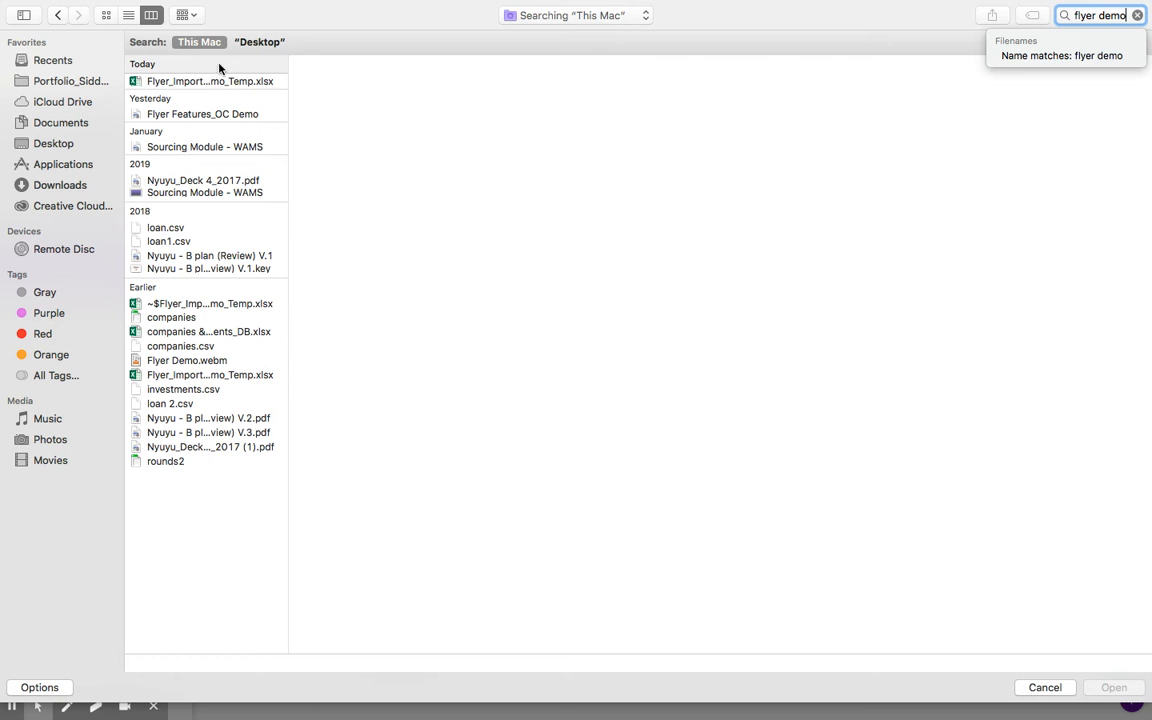
pyautogui.click(225, 83)
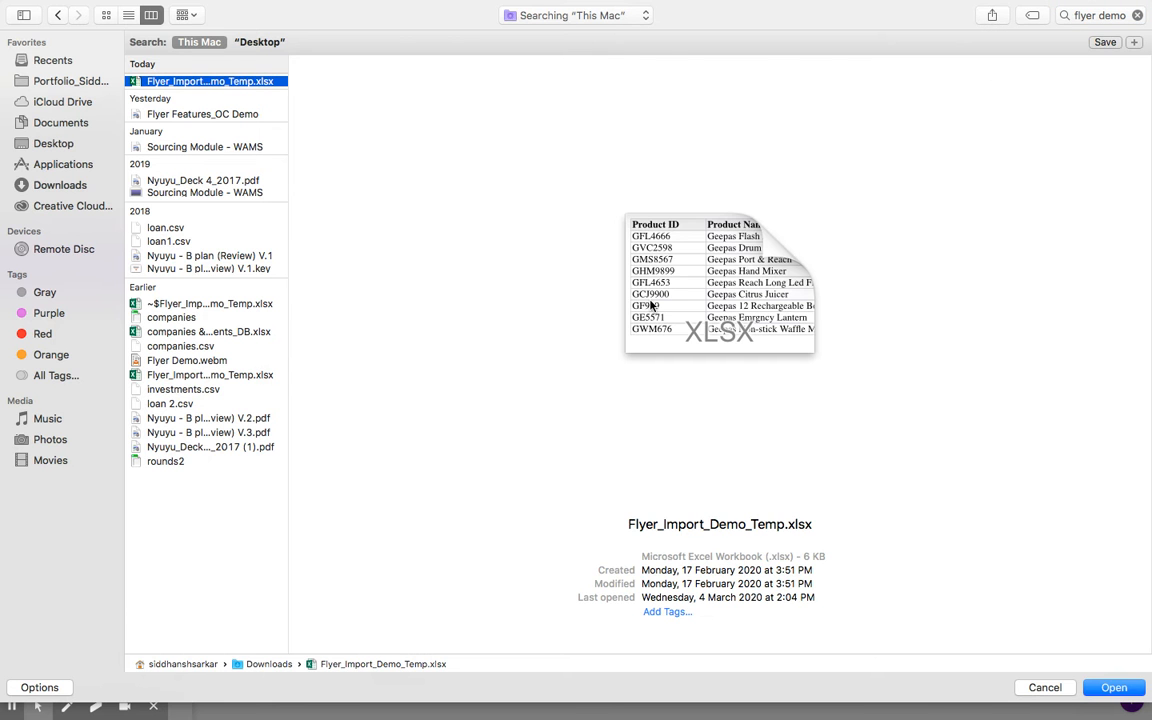
pyautogui.press('Return')
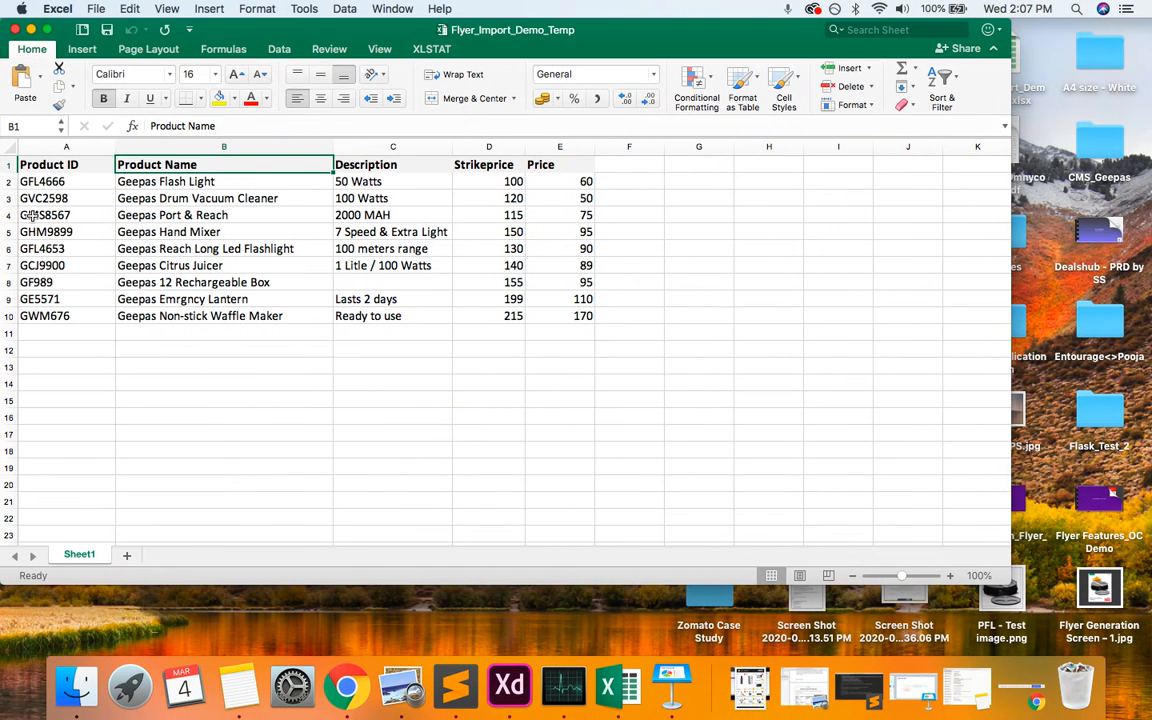
pyautogui.hotkey('ctrl', 'Right')
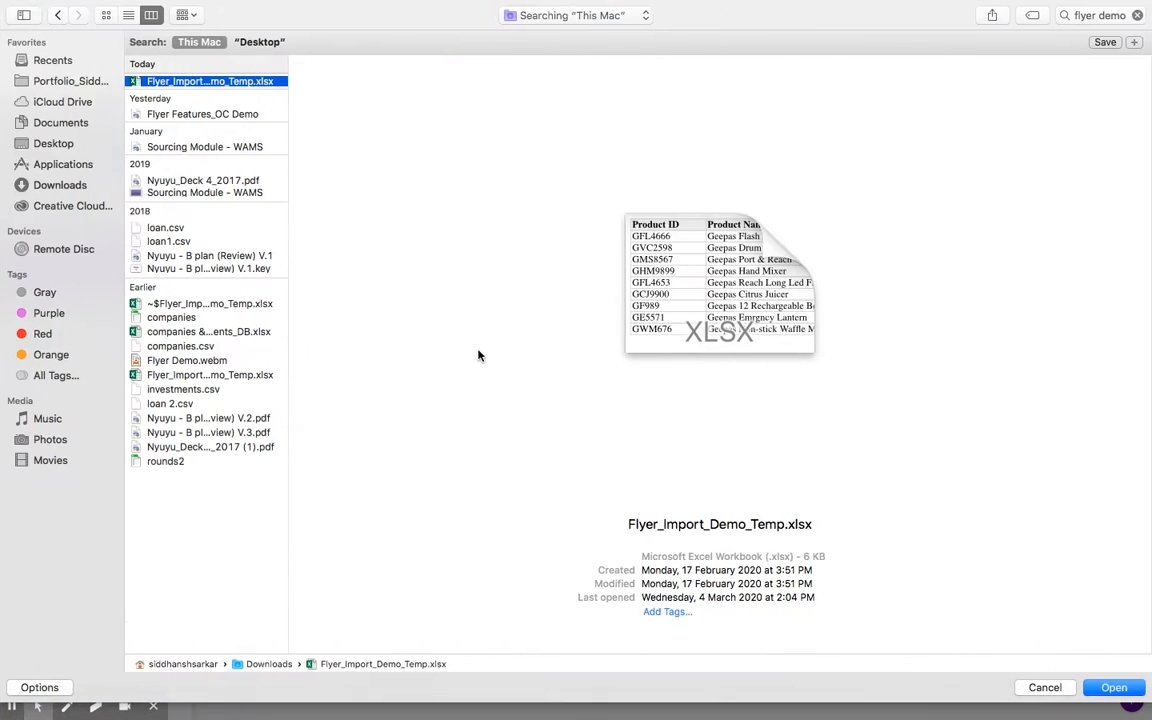
pyautogui.press('Return')
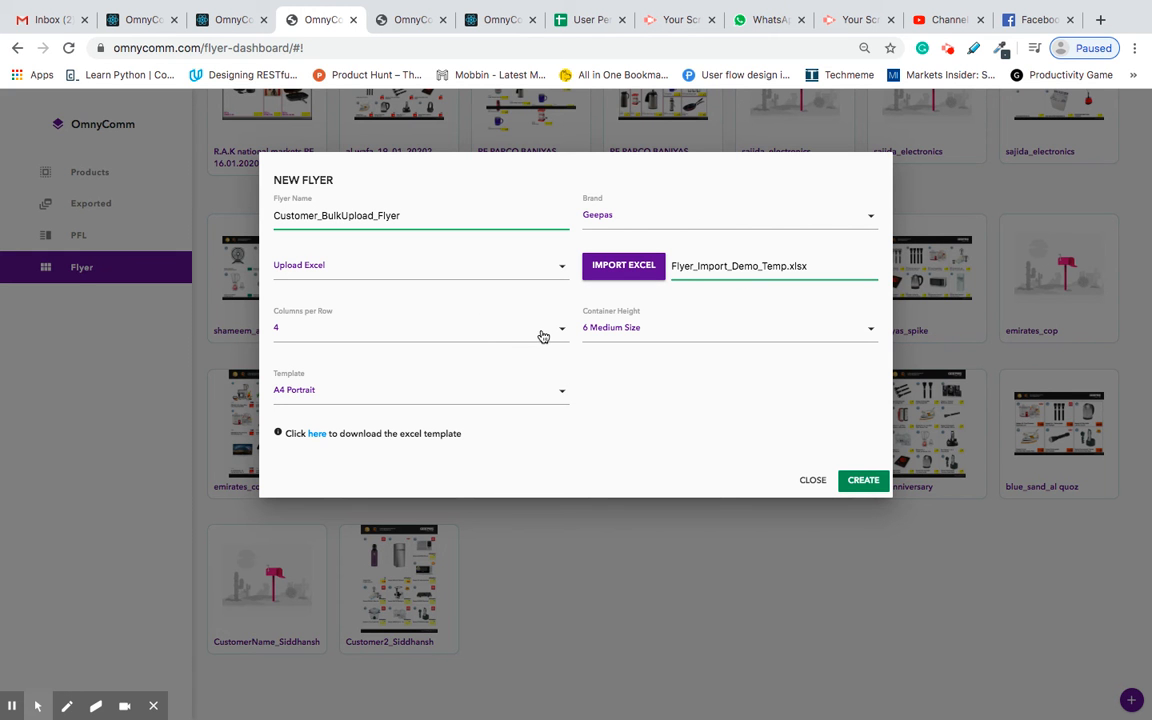
# - Check the product rows in the Excel sheet, and try 3 and 6 columns per row in the flyer form before restoring 4
pyautogui.hotkey('ctrl', 'Left')
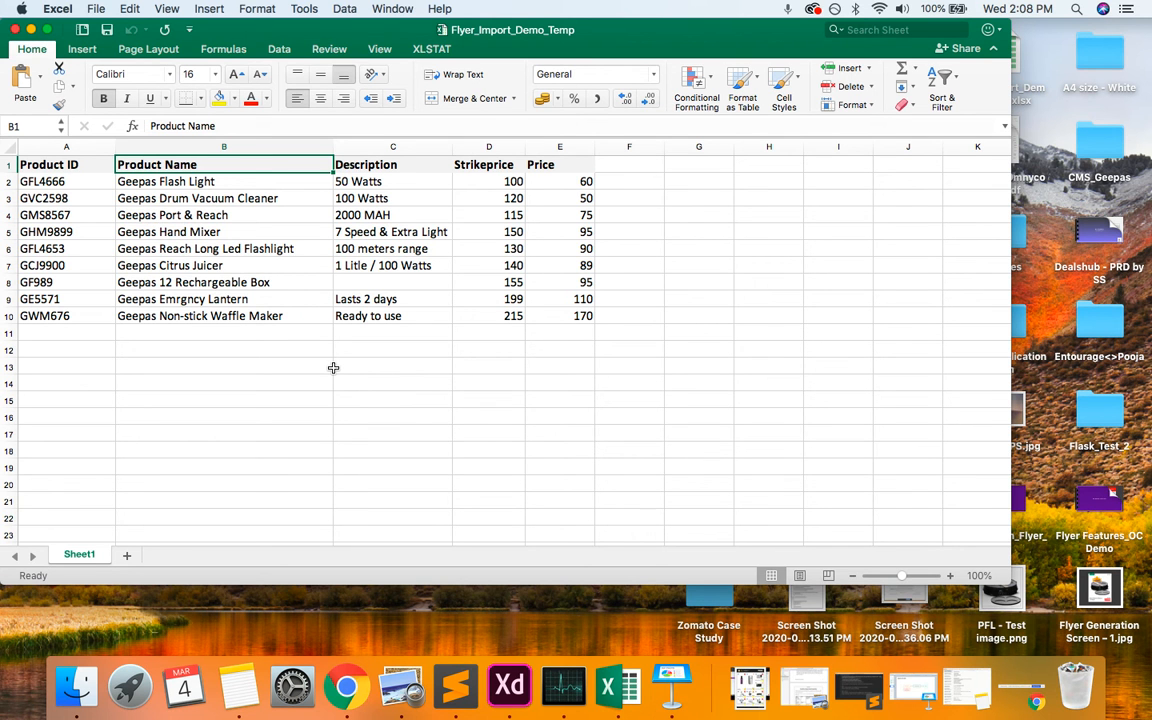
pyautogui.hotkey('ctrl', 'Right')
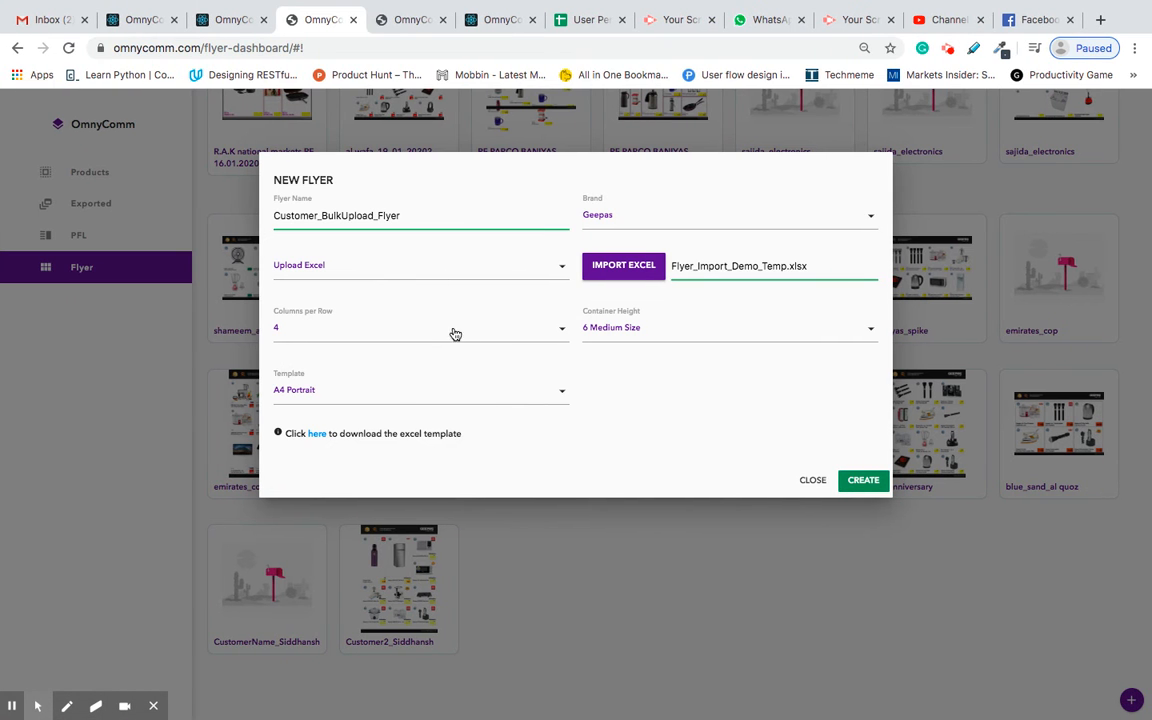
pyautogui.click(558, 327)
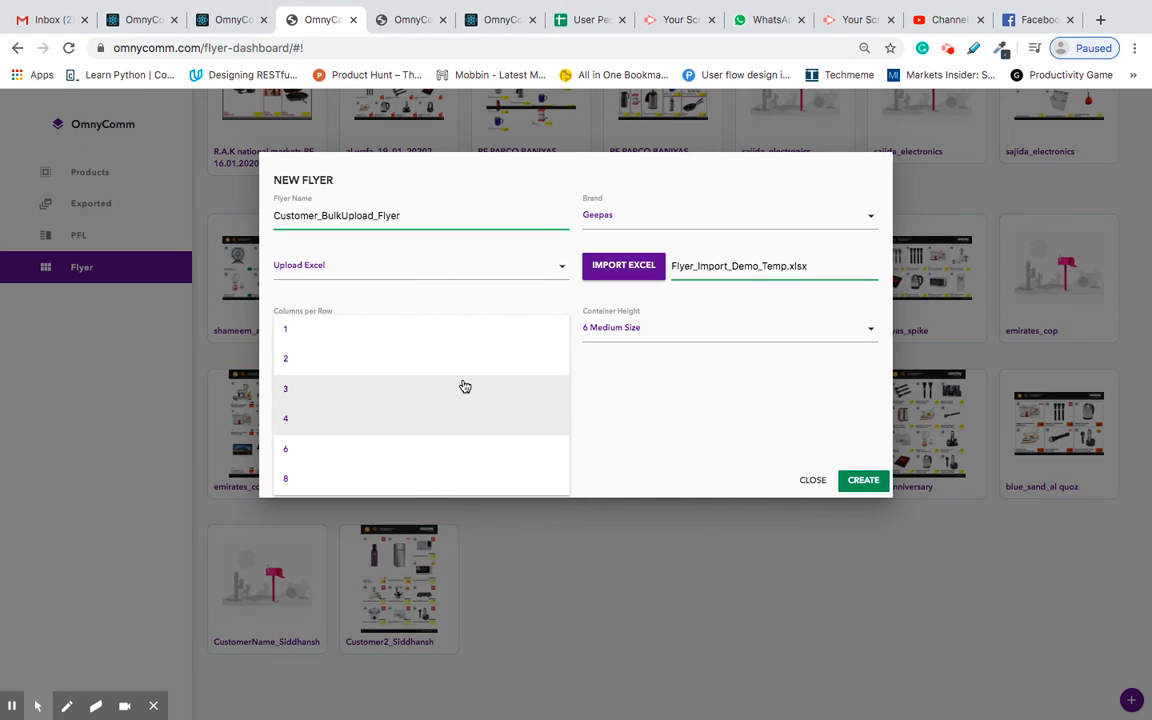
pyautogui.click(465, 387)
pyautogui.click(527, 324)
pyautogui.click(455, 452)
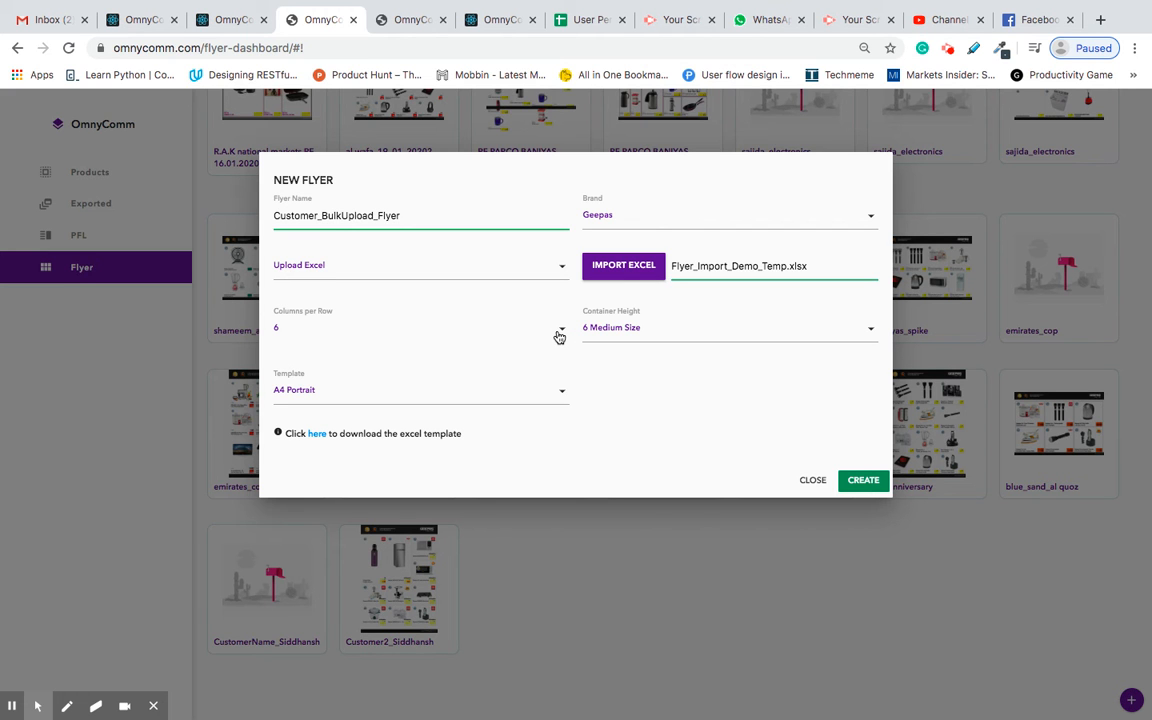
pyautogui.click(560, 337)
pyautogui.click(471, 419)
# - Set the new flyer's template to A4 Landscape
pyautogui.click(548, 392)
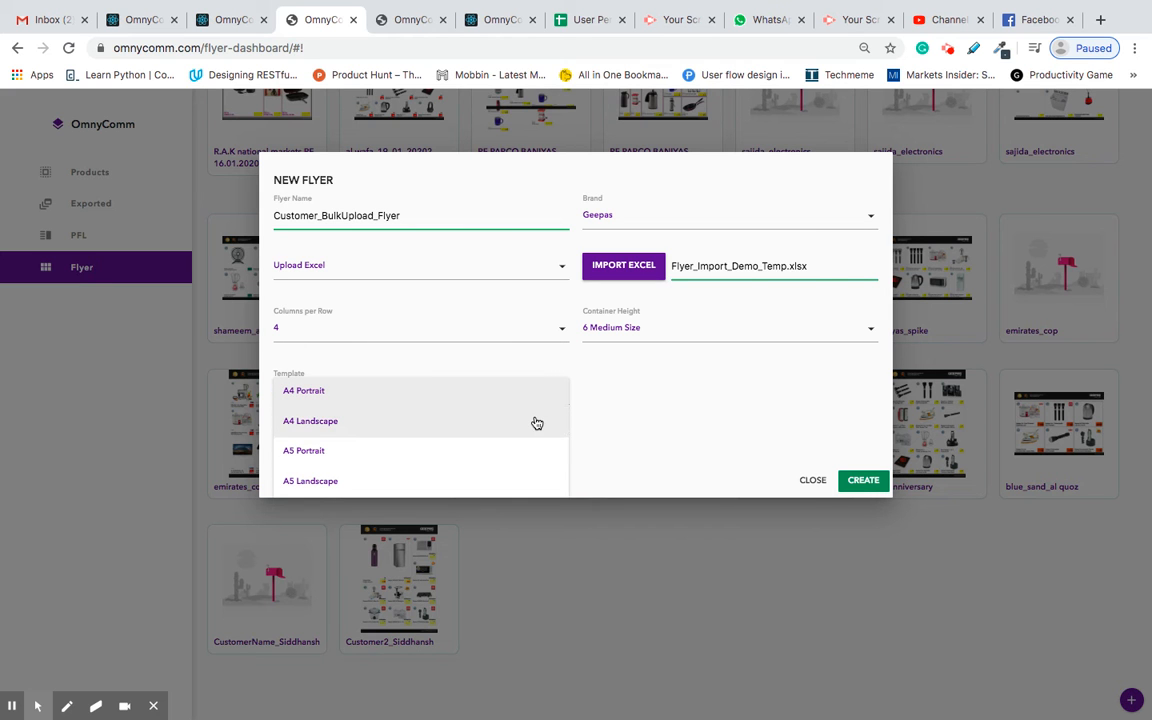
pyautogui.click(536, 422)
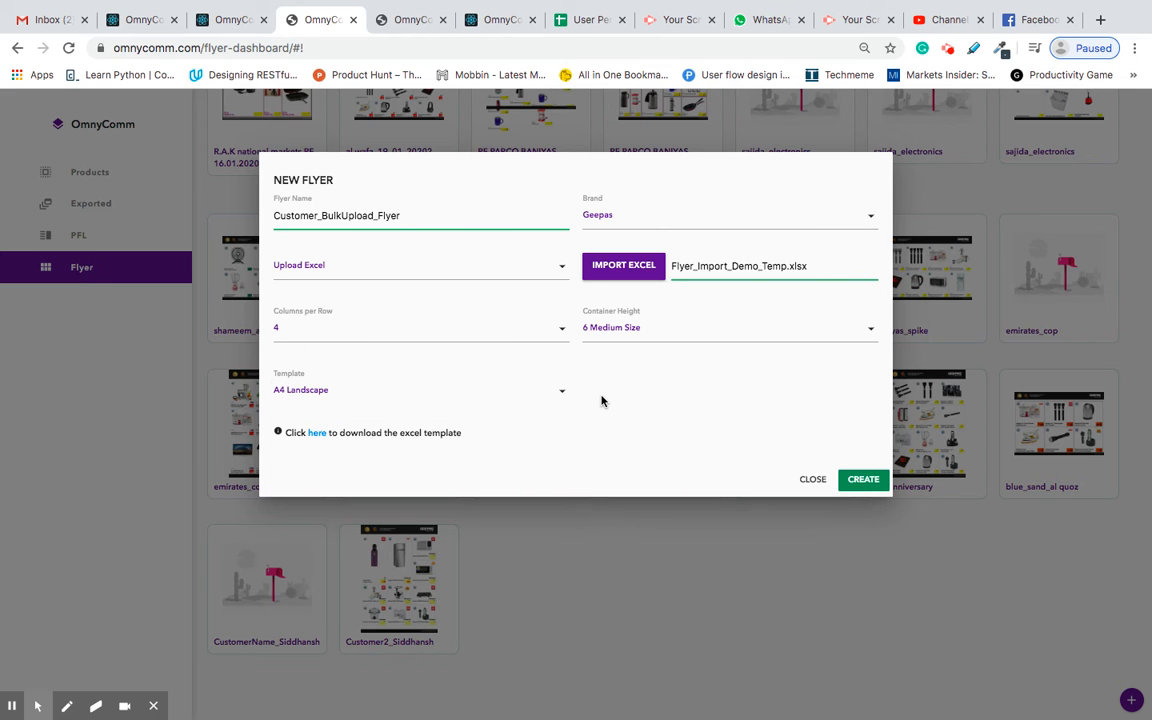
# - Create the flyer from the form and check its product basket against the product IDs in the Excel sheet
pyautogui.click(861, 489)
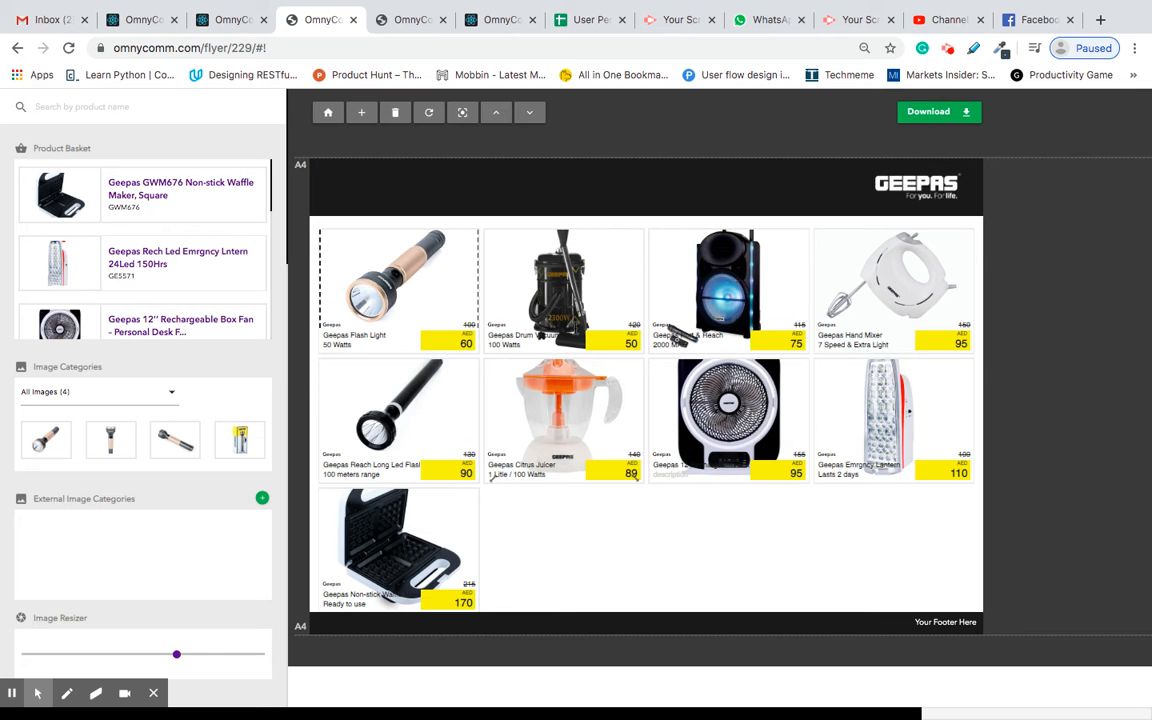
pyautogui.hotkey('ctrl', 'Left')
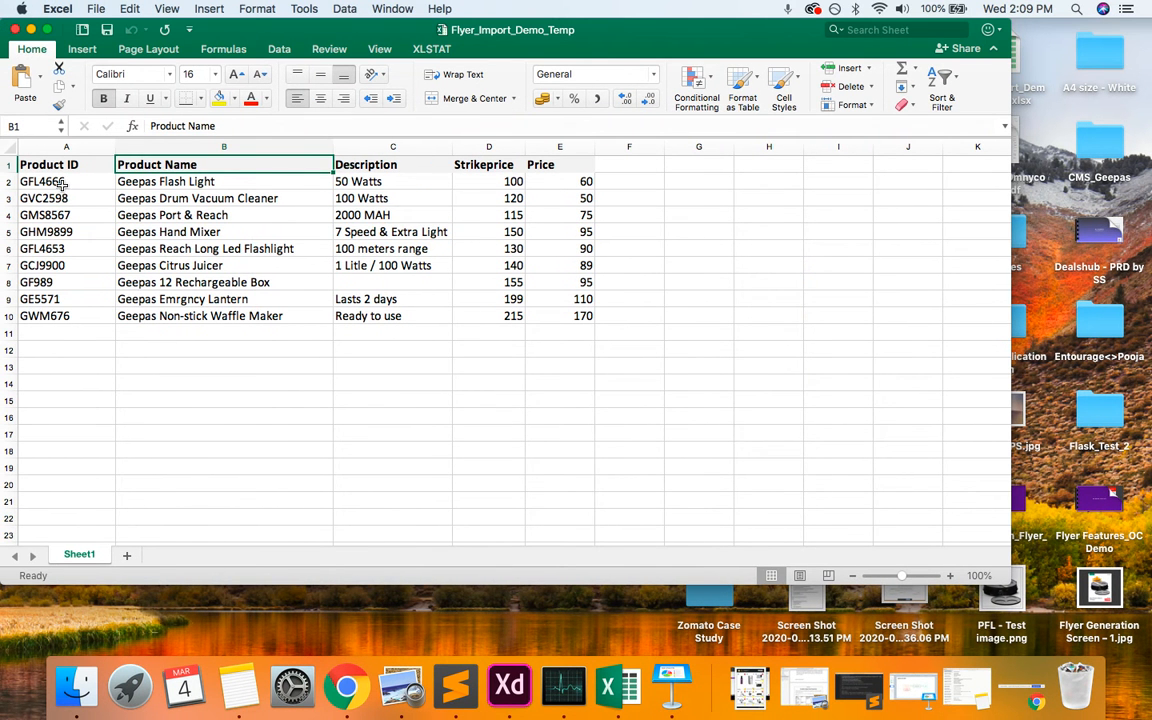
pyautogui.hotkey('ctrl', 'Right')
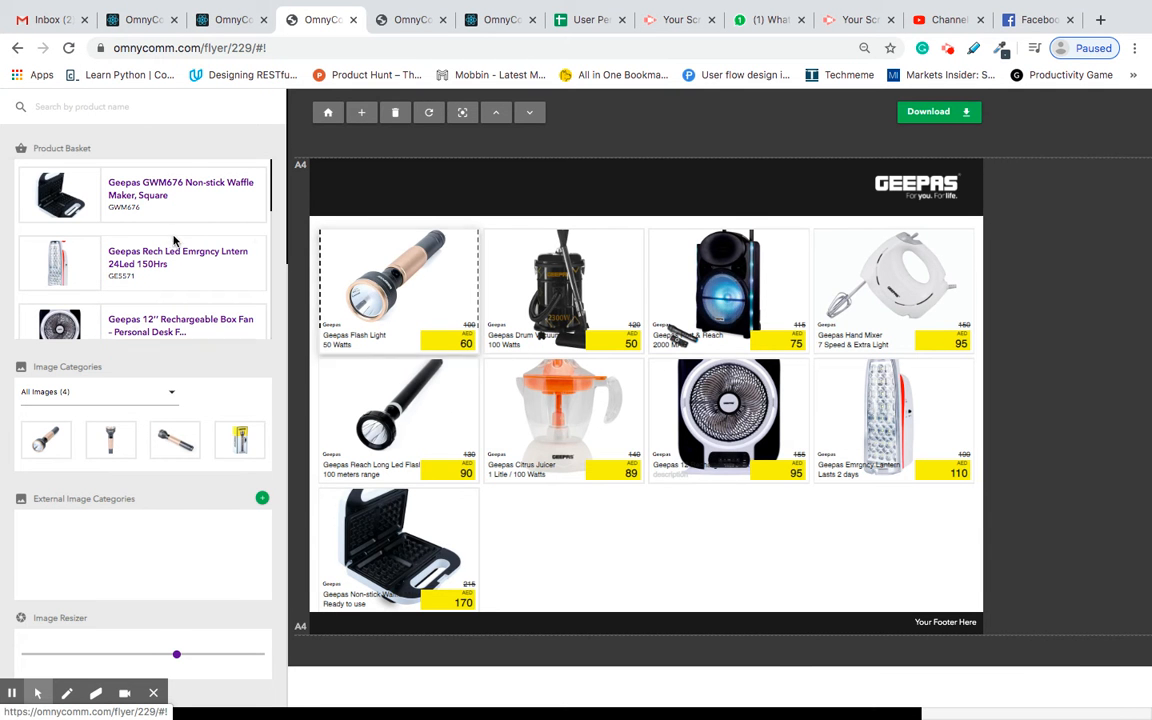
pyautogui.scroll(-2, 196, 225)
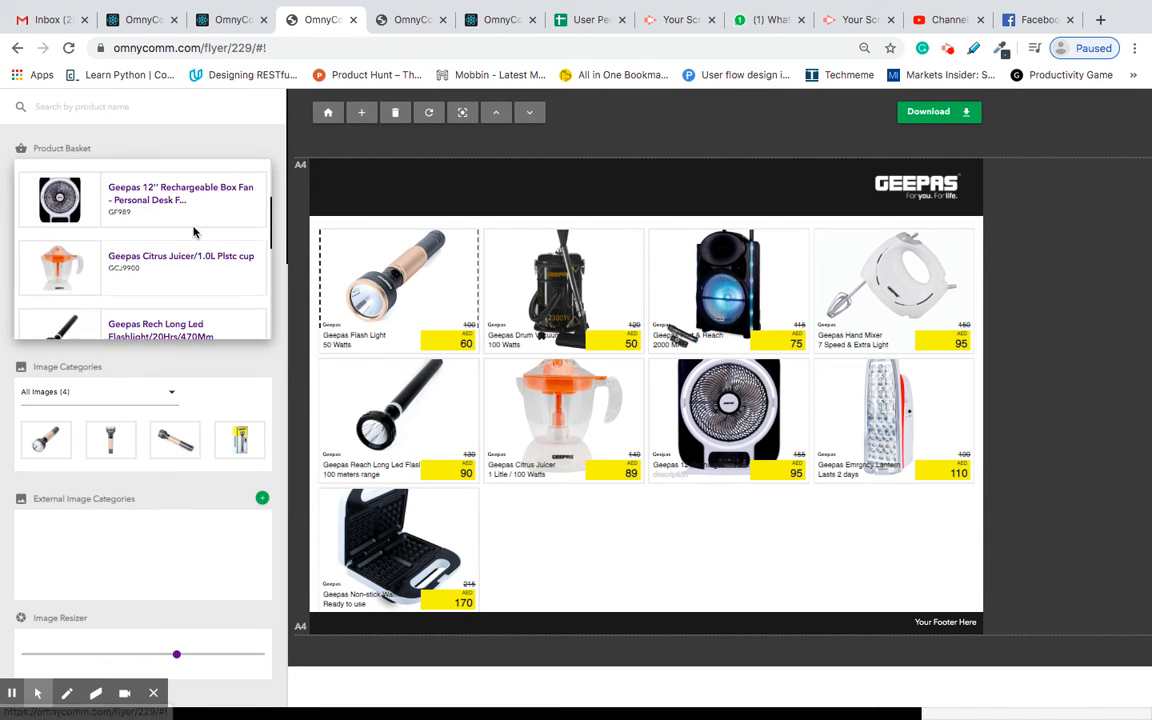
pyautogui.scroll(2, 194, 231)
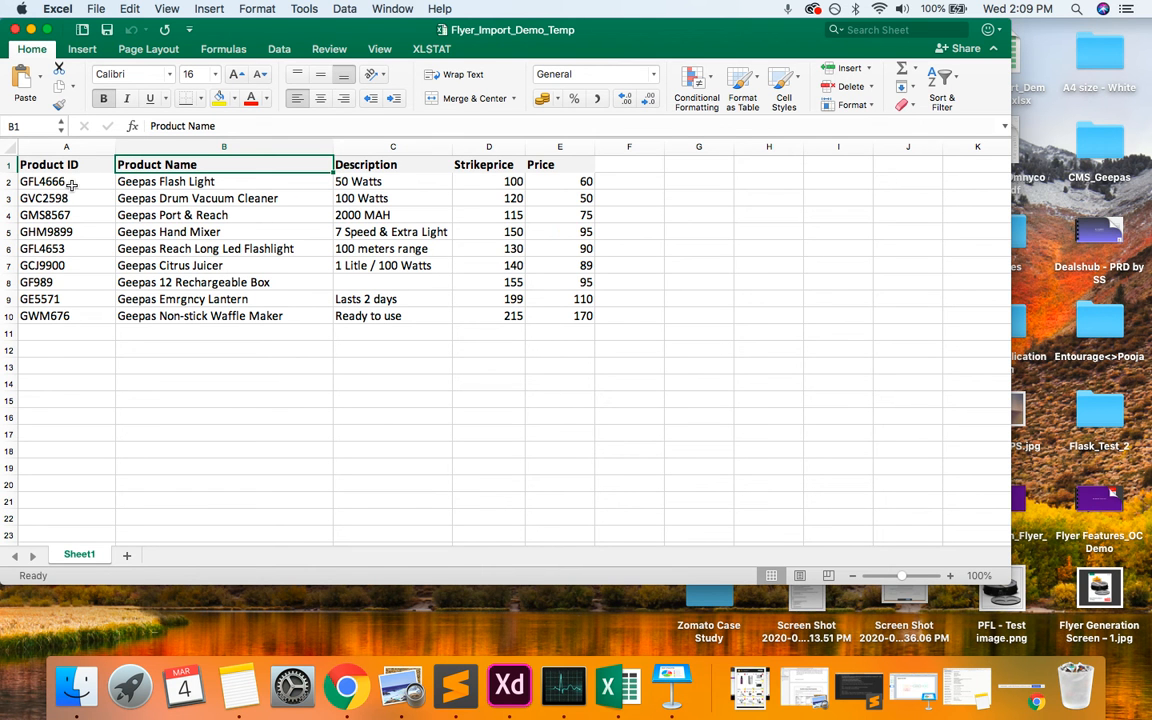
pyautogui.hotkey('ctrl', 'Right')
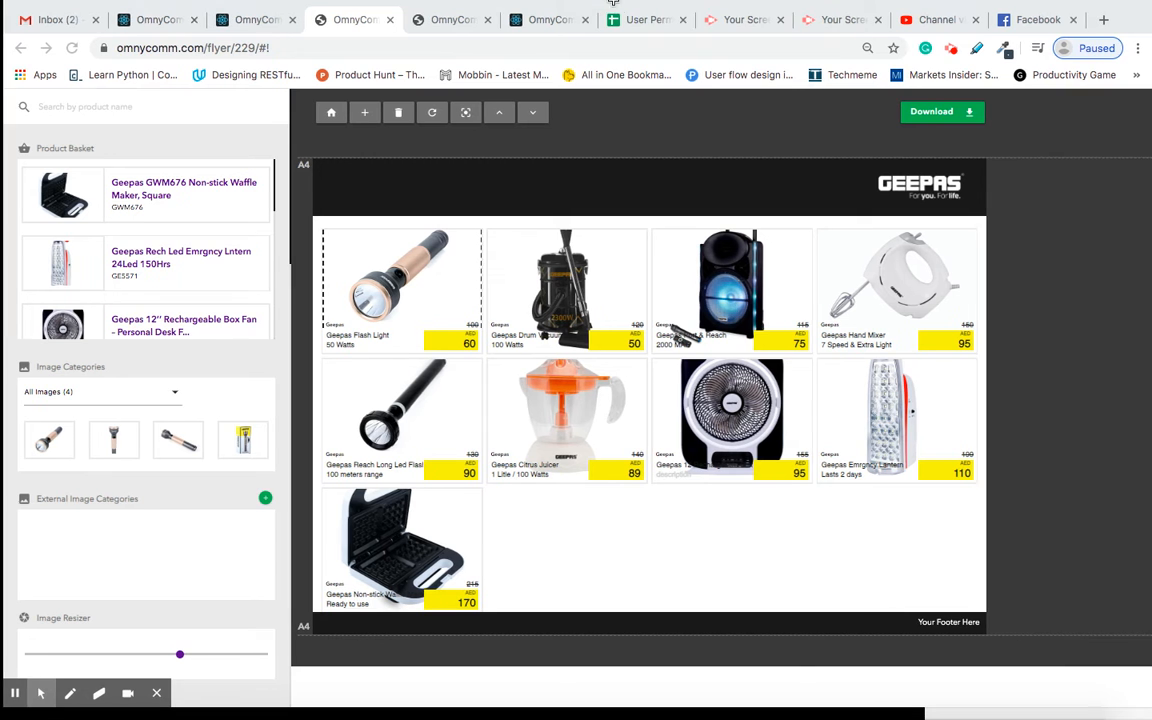
# - Open the flyer dashboard in a new tab, switch to the Products list and examine the product names and IDs
pyautogui.keyDown('super'); pyautogui.click(327, 112); pyautogui.keyUp('super')
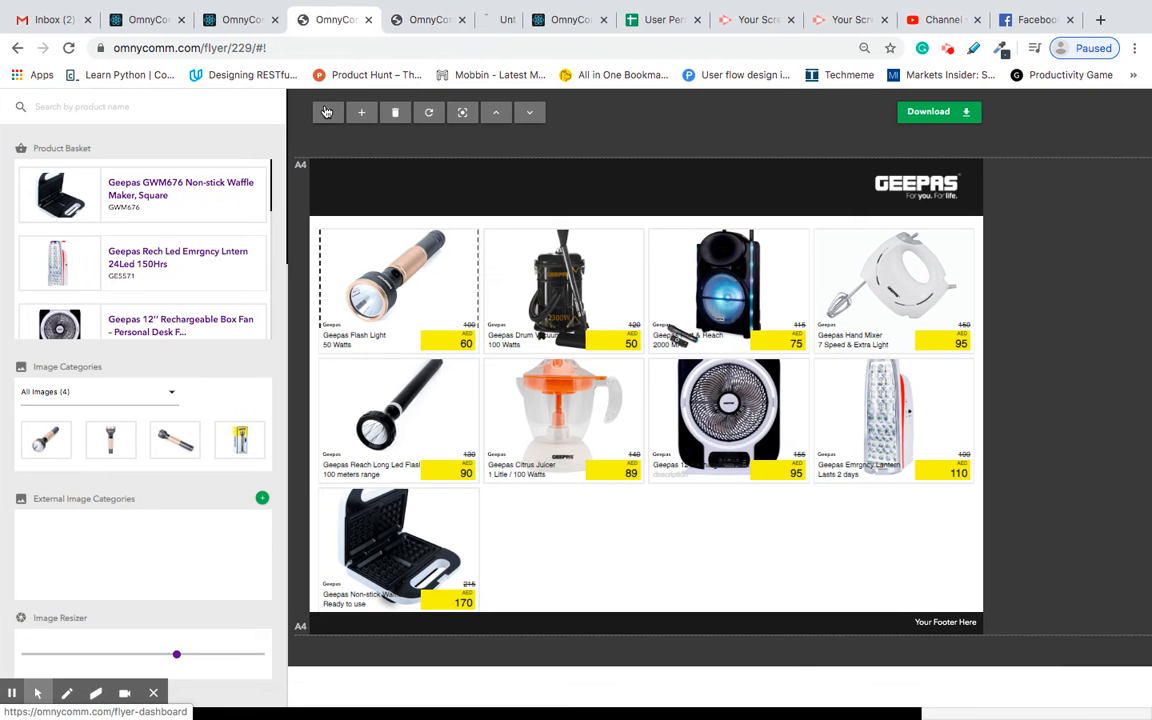
pyautogui.click(491, 22)
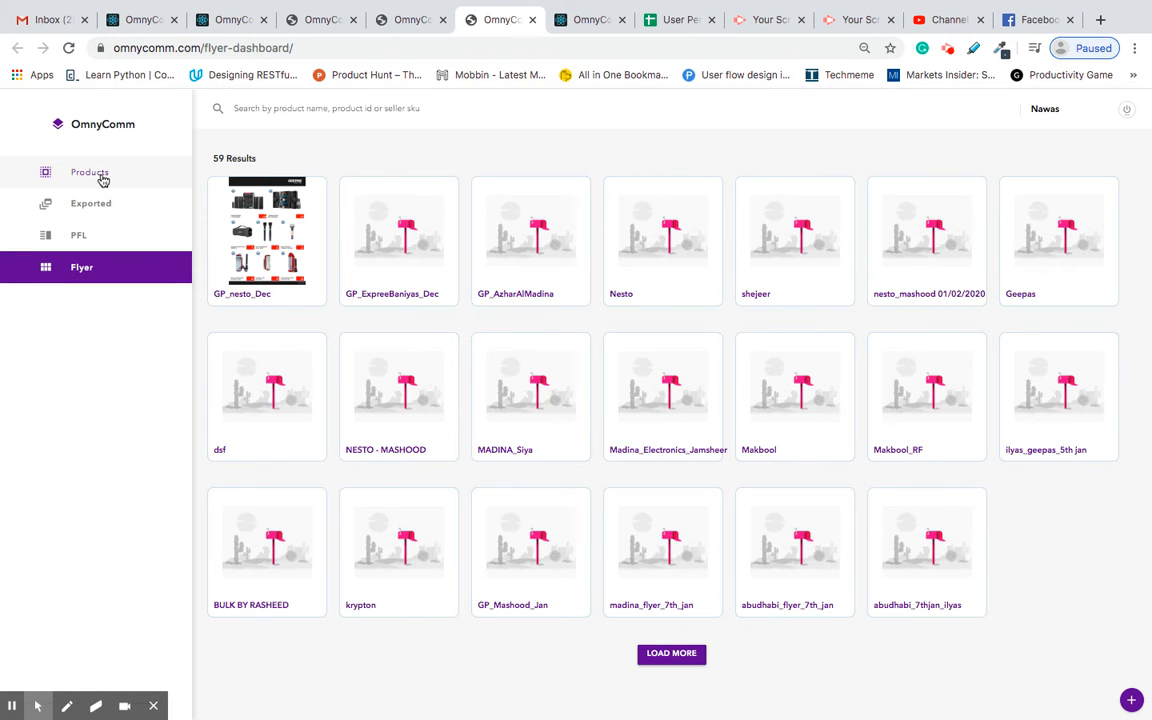
pyautogui.click(90, 173)
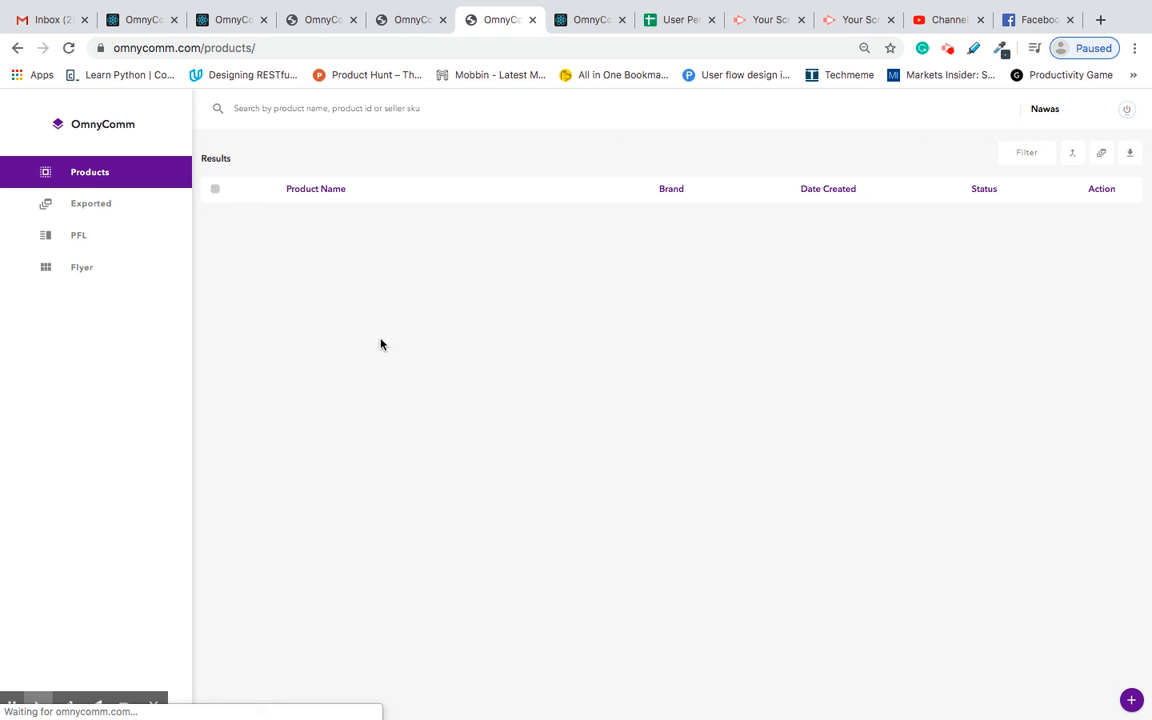
pyautogui.press('super+equal')
pyautogui.press('super+equal')
pyautogui.press('super+equal')
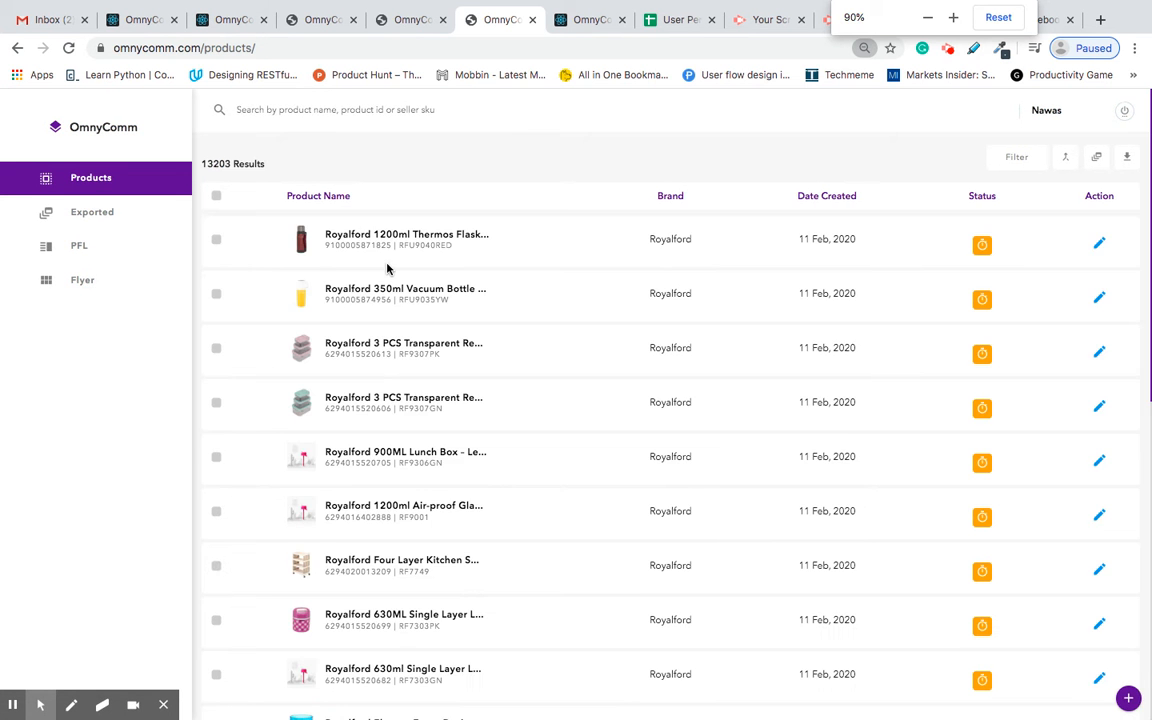
pyautogui.scroll(-1, 443, 436)
pyautogui.scroll(1, 443, 436)
pyautogui.scroll(-2, 493, 391)
pyautogui.scroll(2, 493, 391)
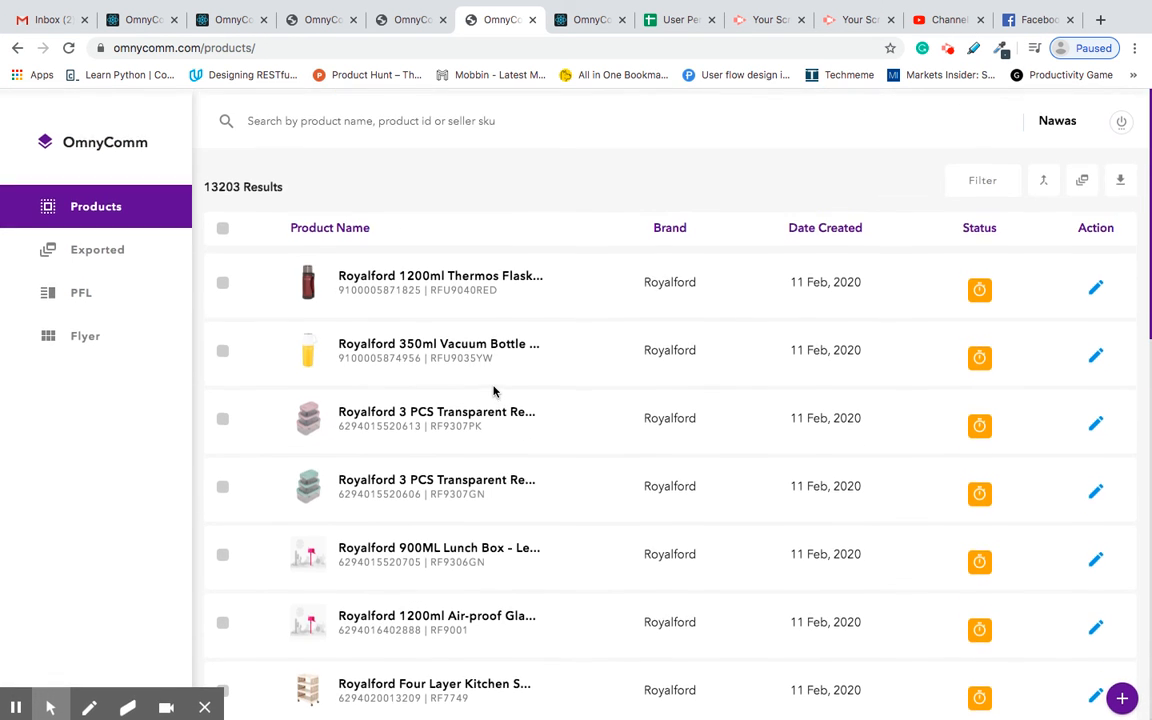
pyautogui.scroll(-2, 493, 391)
pyautogui.scroll(2, 493, 391)
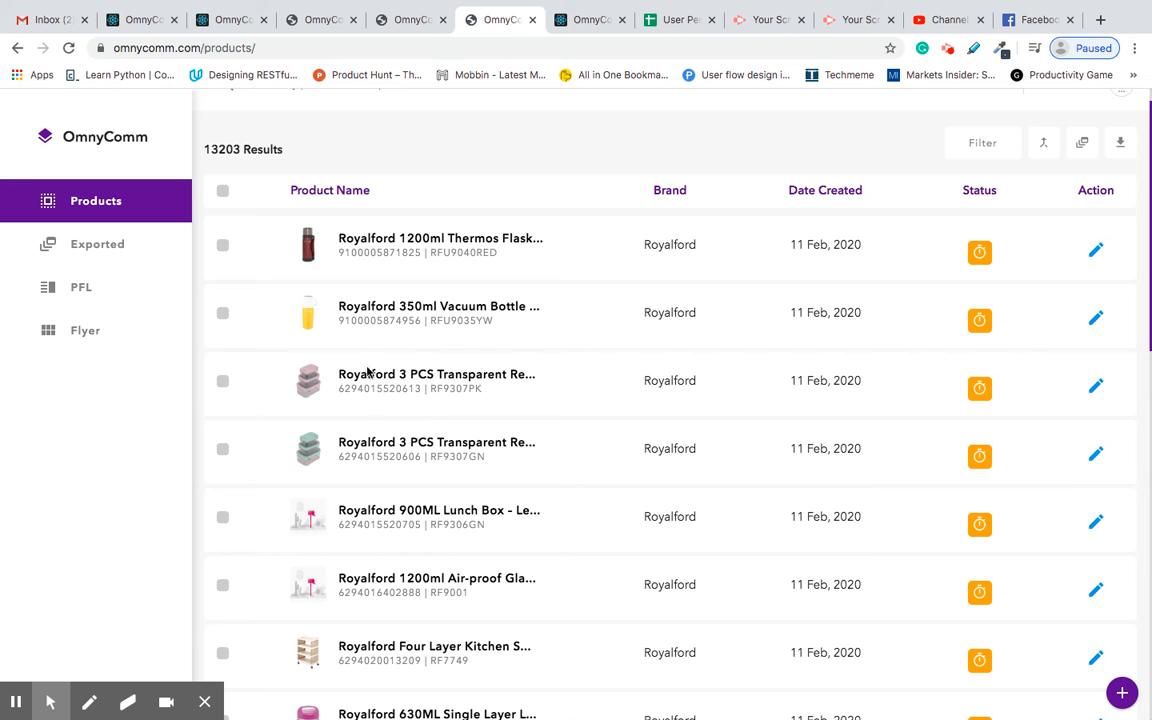
# - Return to the new Geepas flyer and examine all the imported product tiles on its A4 page
pyautogui.click(410, 30)
pyautogui.click(321, 22)
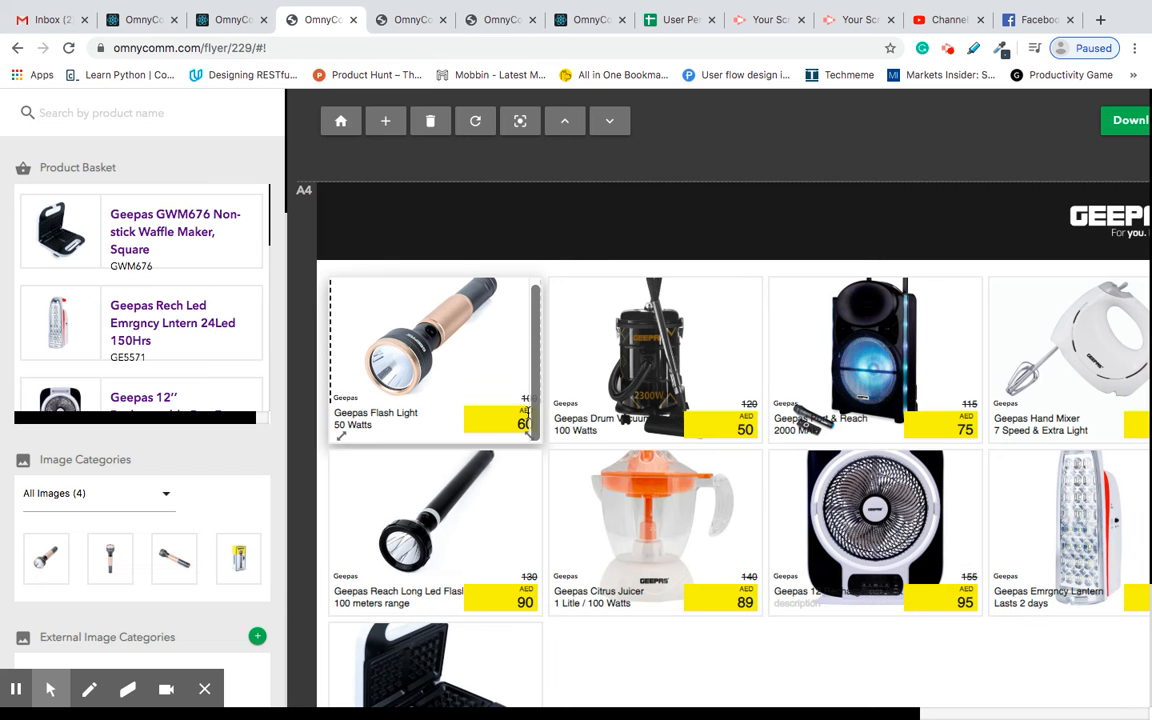
pyautogui.scroll(-1, 689, 270)
pyautogui.hotkey('ctrl', '-')
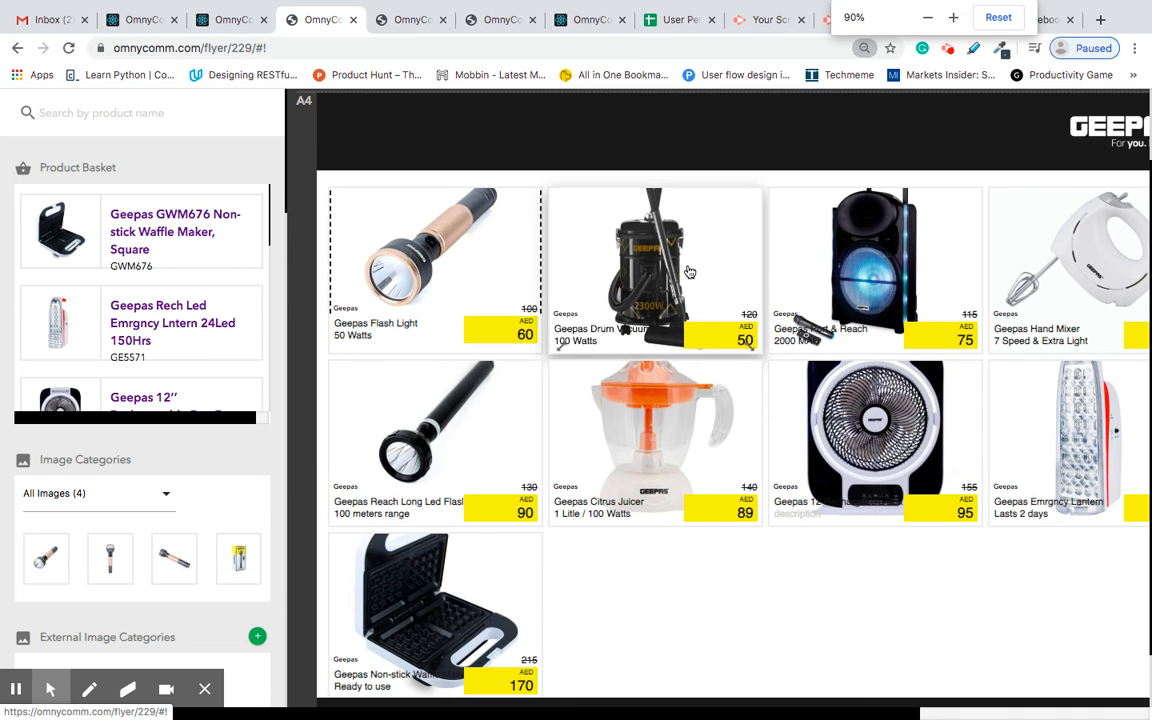
pyautogui.hotkey('ctrl', '-')
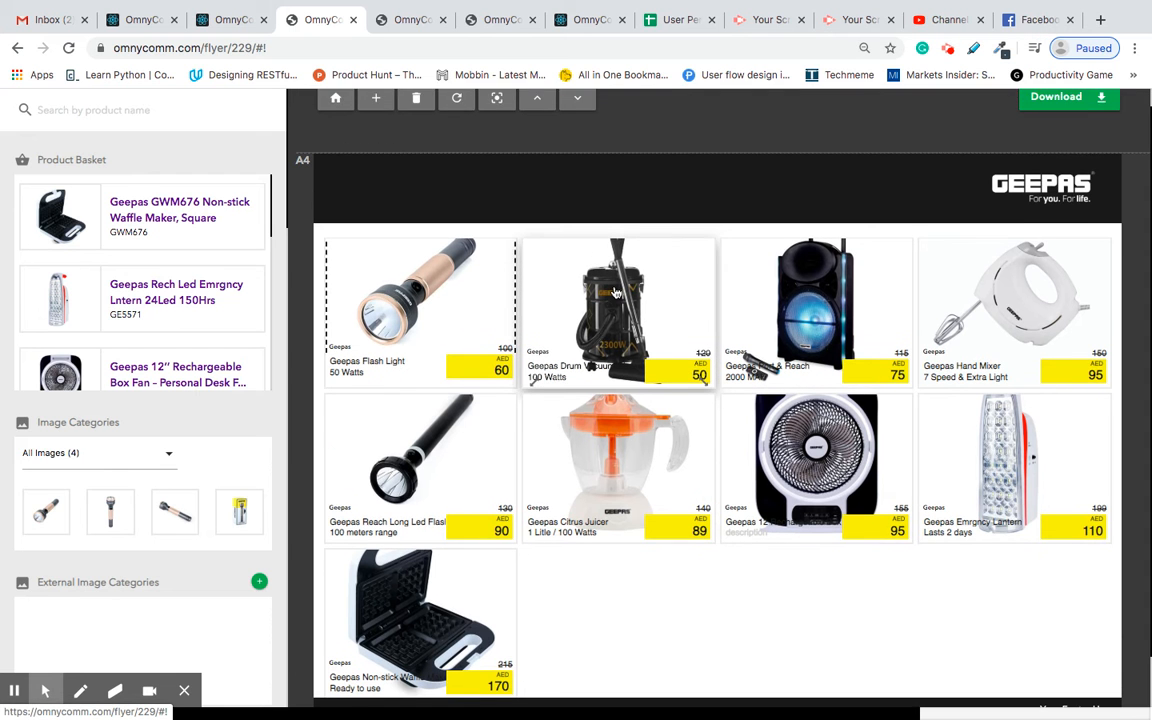
pyautogui.scroll(-1, 616, 292)
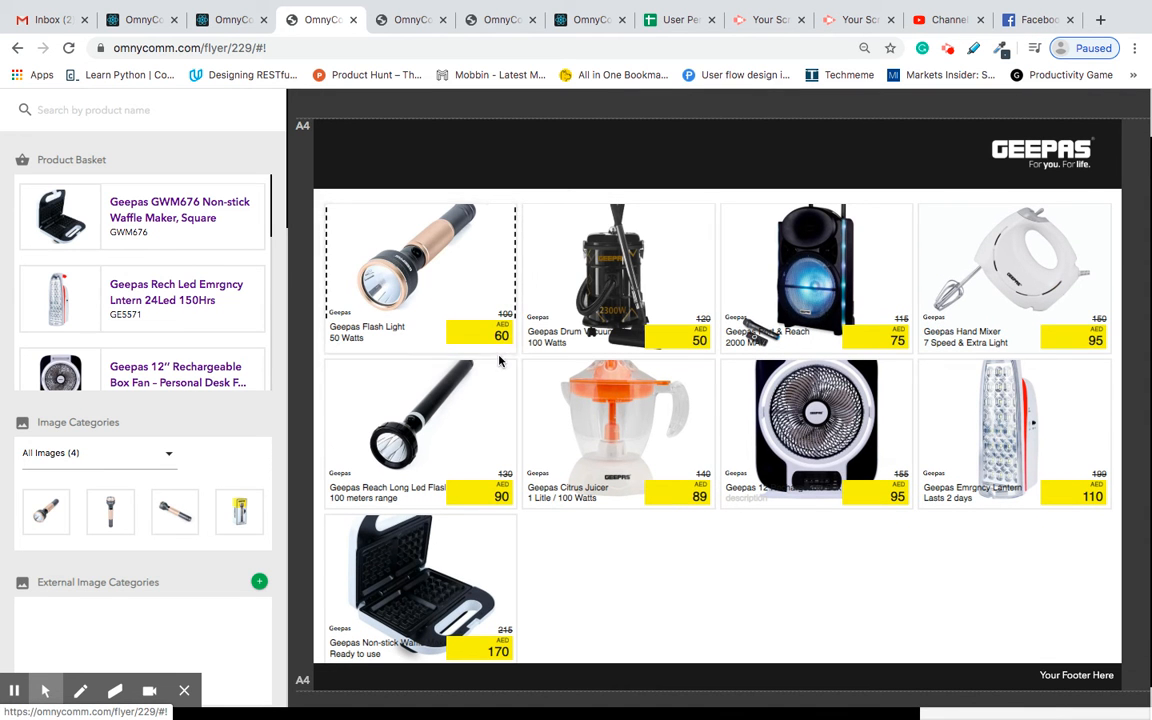
# - Close the older flyer's browser tab and compare the new flyer's product descriptions with the Excel sheet
pyautogui.hotkey('ctrl', 'Tab')
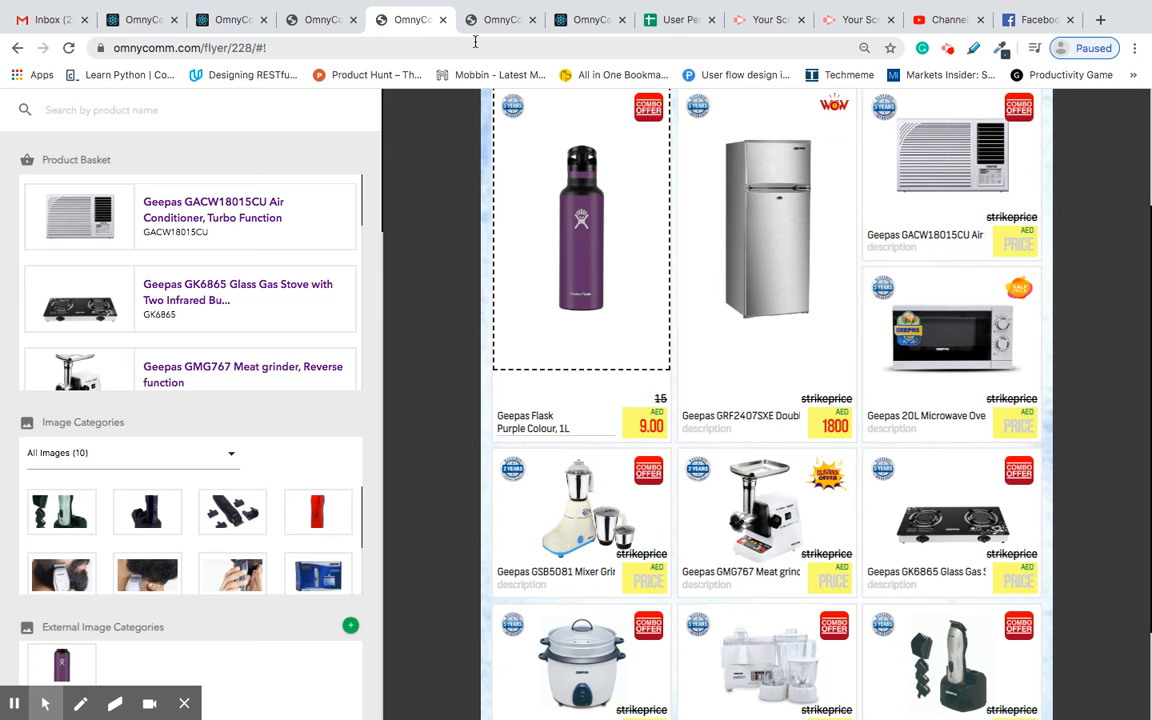
pyautogui.click(443, 20)
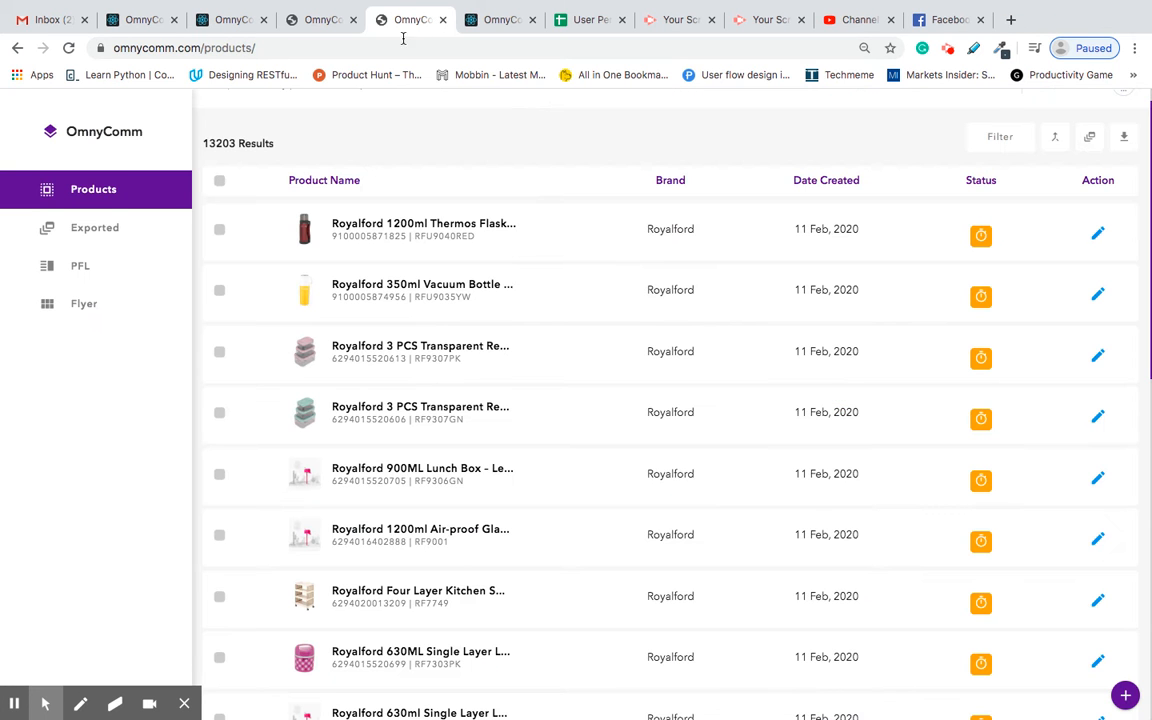
pyautogui.click(334, 20)
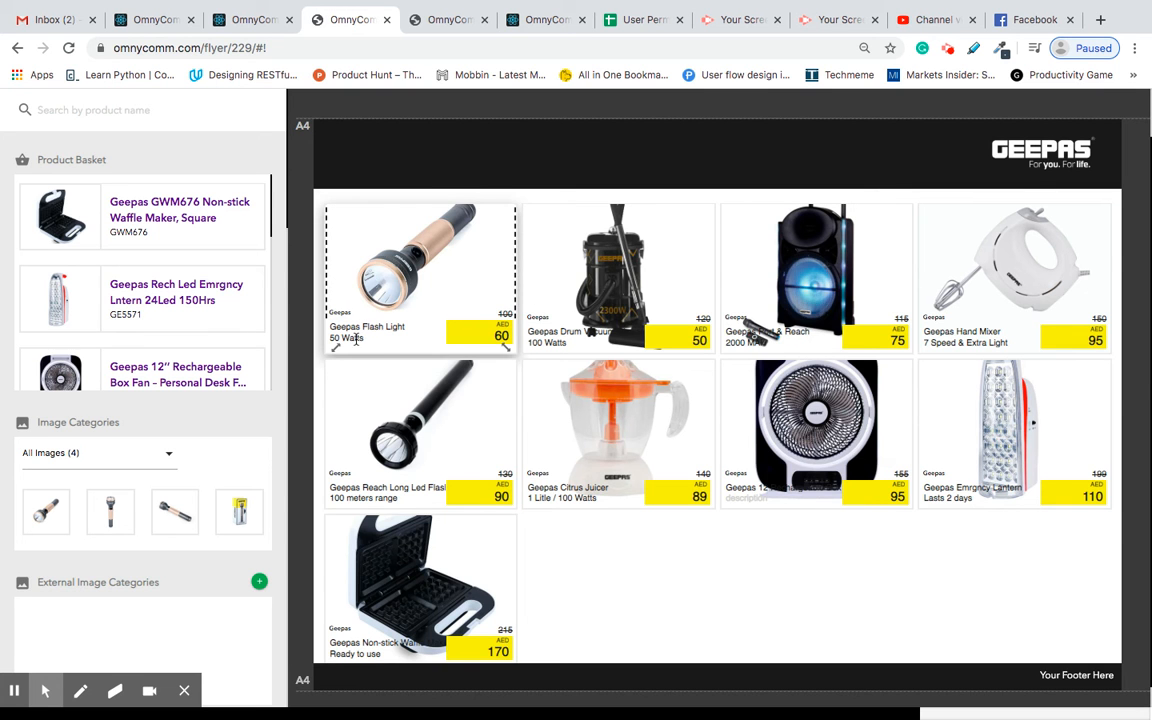
pyautogui.hotkey('ctrl', 'Left')
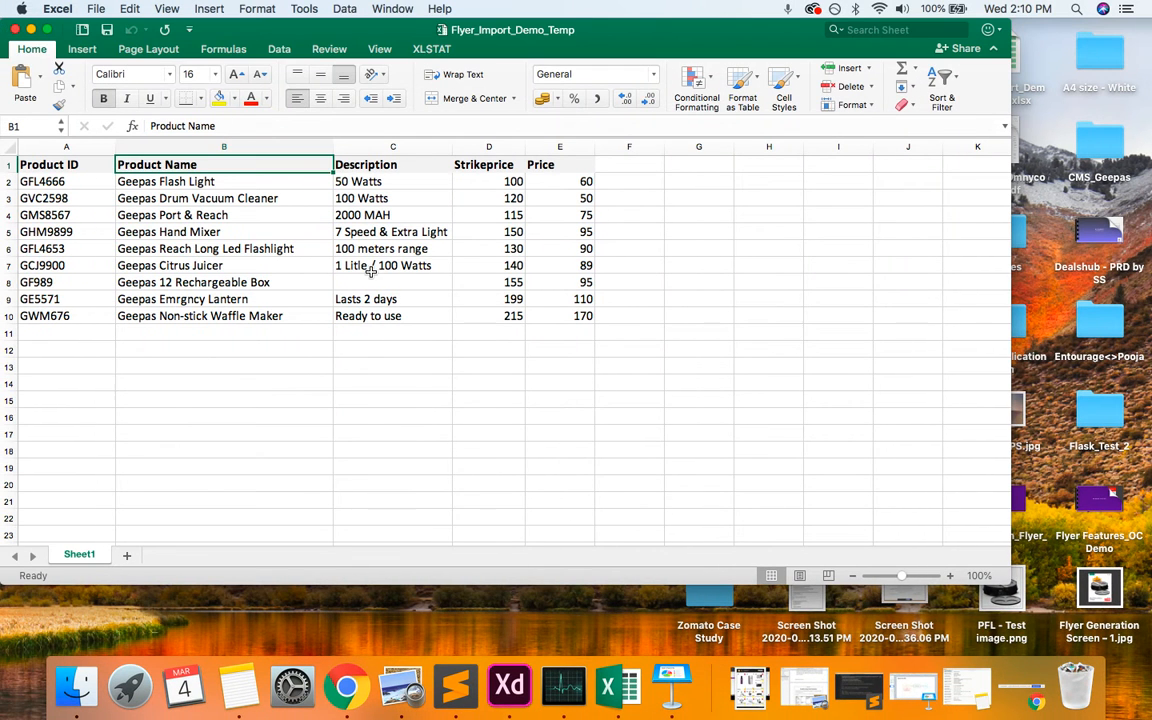
pyautogui.hotkey('ctrl', 'Right')
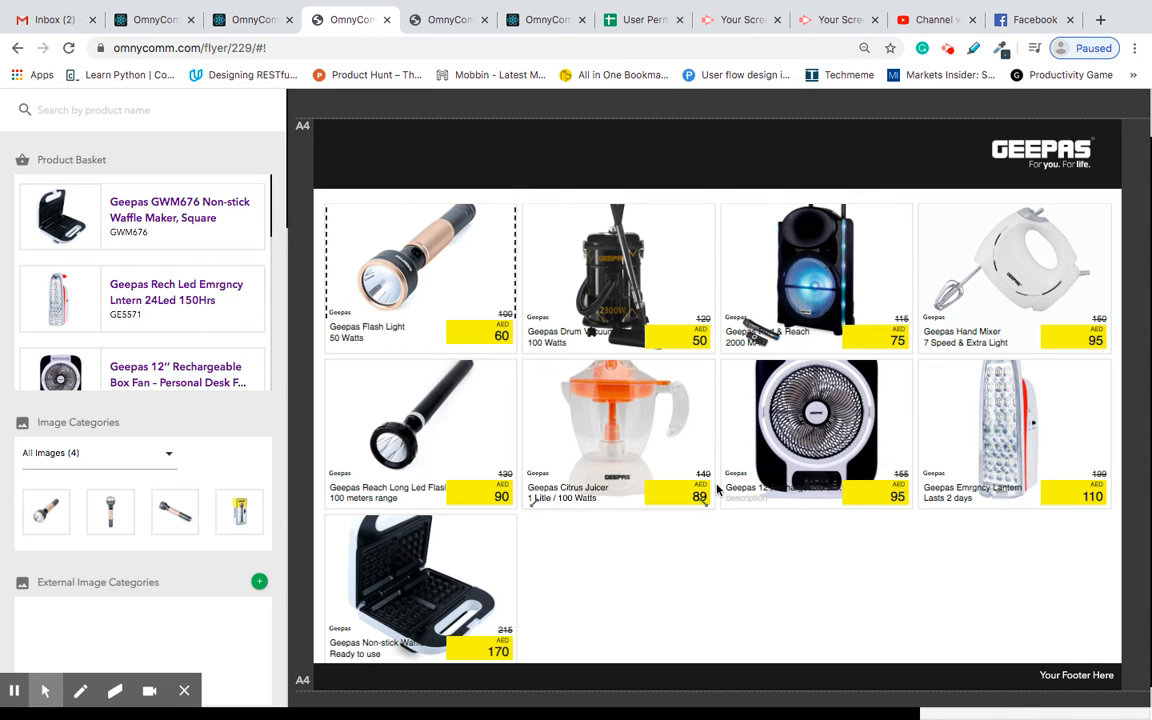
# - Shrink all product images together so they no longer overlap the titles and prices in their tiles
pyautogui.scroll(1, 735, 325)
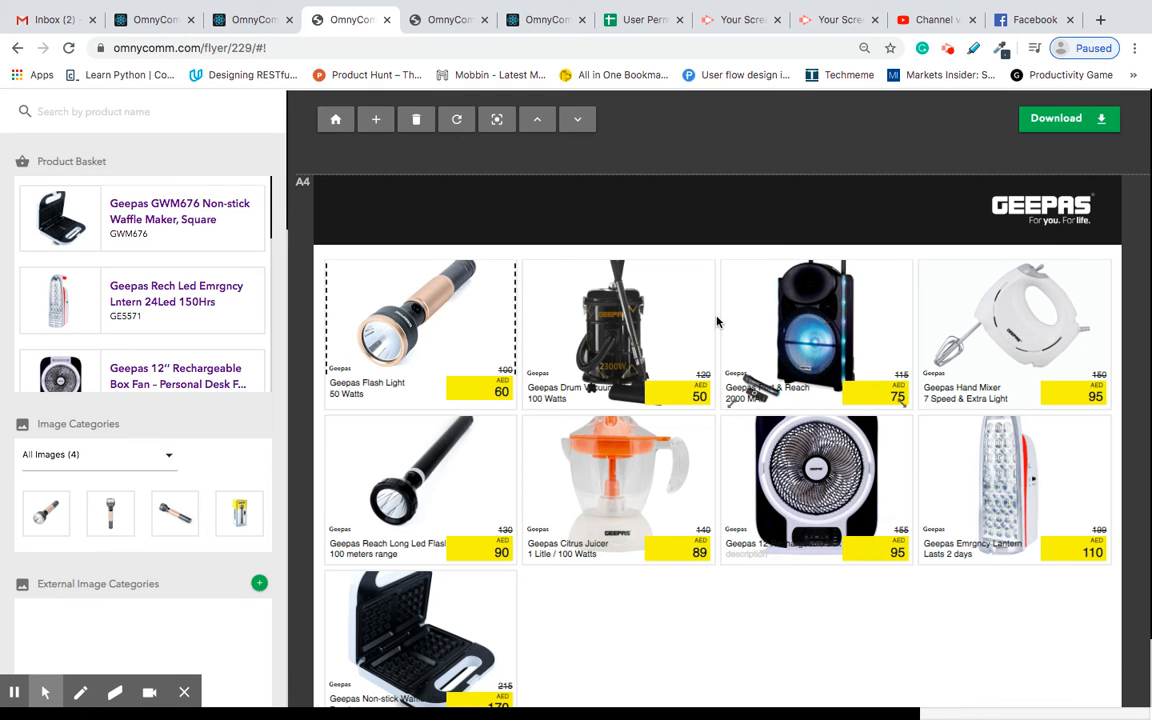
pyautogui.scroll(-5, 150, 460)
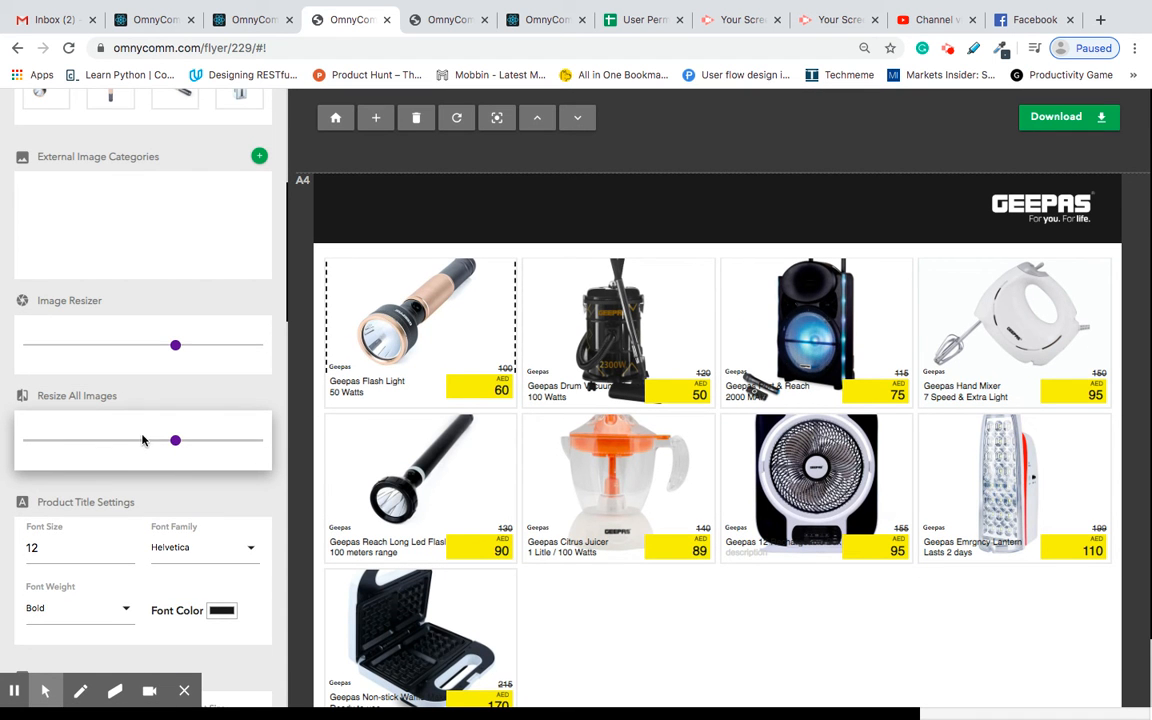
pyautogui.moveTo(144, 446); pyautogui.dragTo(121, 443)
pyautogui.scroll(-1, 530, 475)
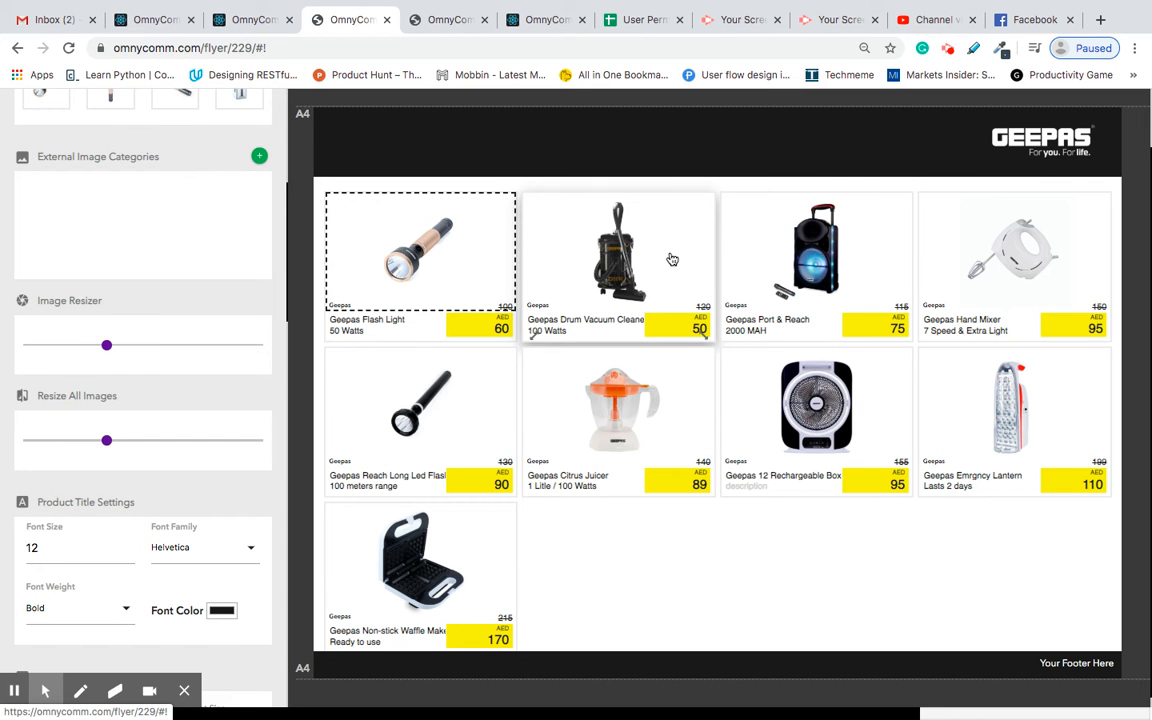
# - Rearrange the tiles so the drum vacuum cleaner spans the last two columns of the top row and the hand mixer sits beside the waffle maker
pyautogui.moveTo(905, 399); pyautogui.dragTo(700, 425)
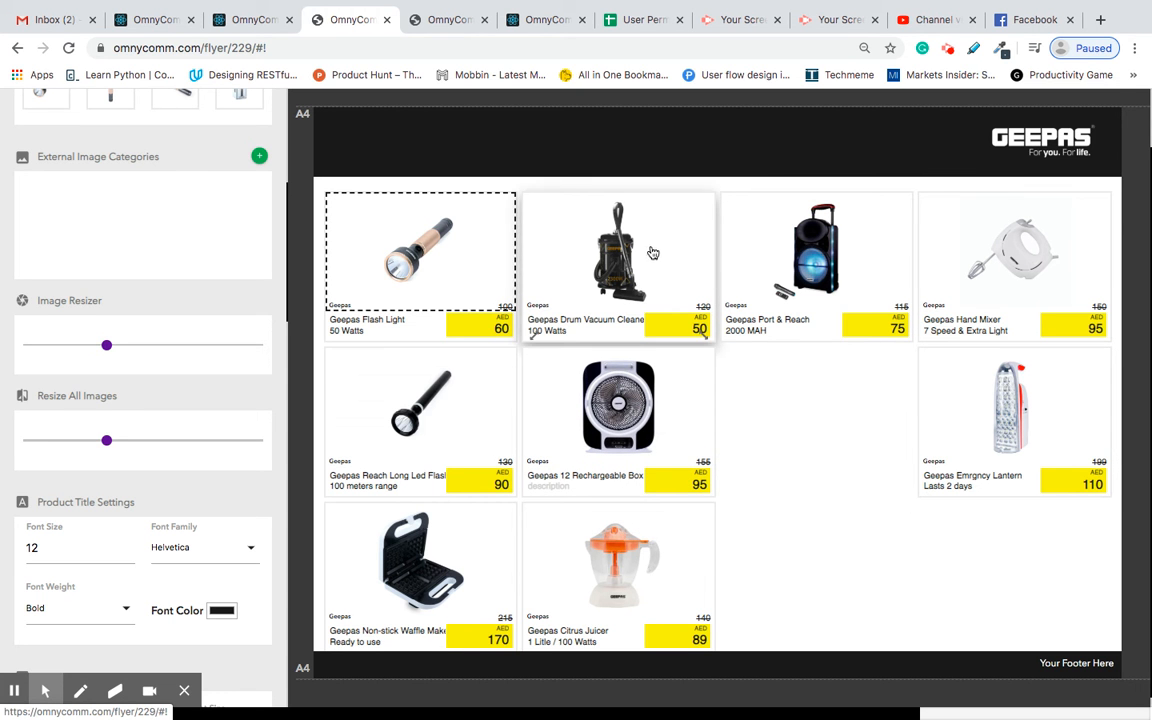
pyautogui.moveTo(658, 245); pyautogui.dragTo(850, 250)
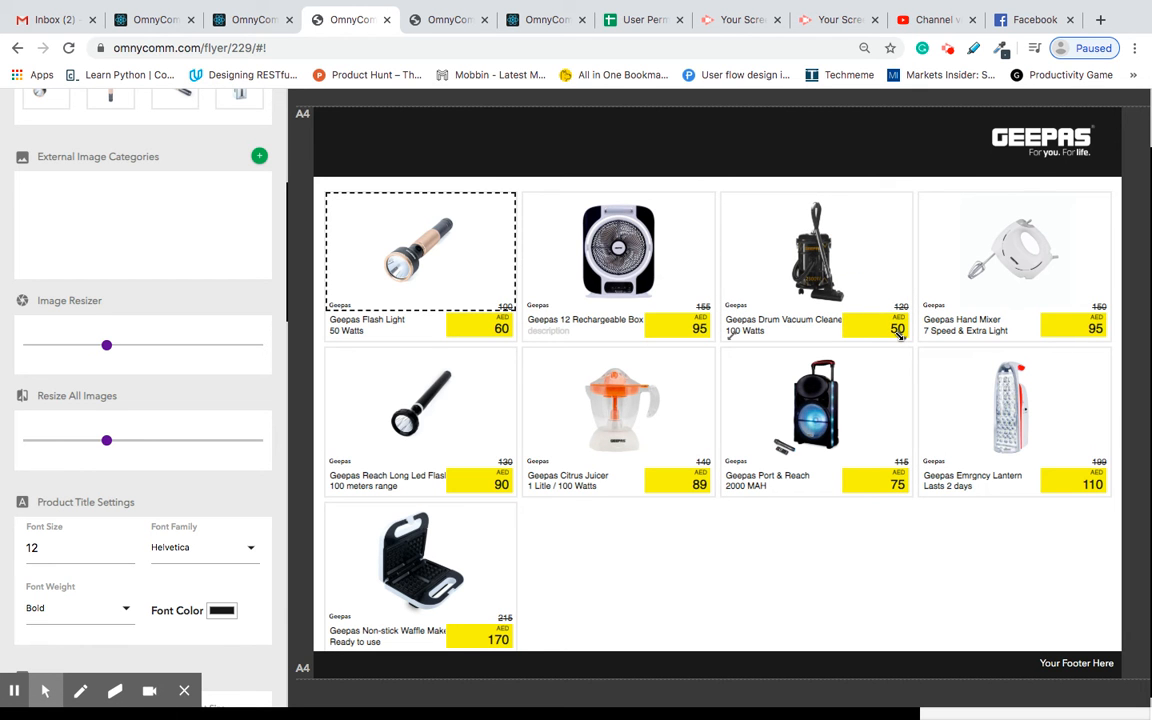
pyautogui.moveTo(899, 334); pyautogui.dragTo(1094, 380)
pyautogui.moveTo(928, 478); pyautogui.dragTo(612, 583)
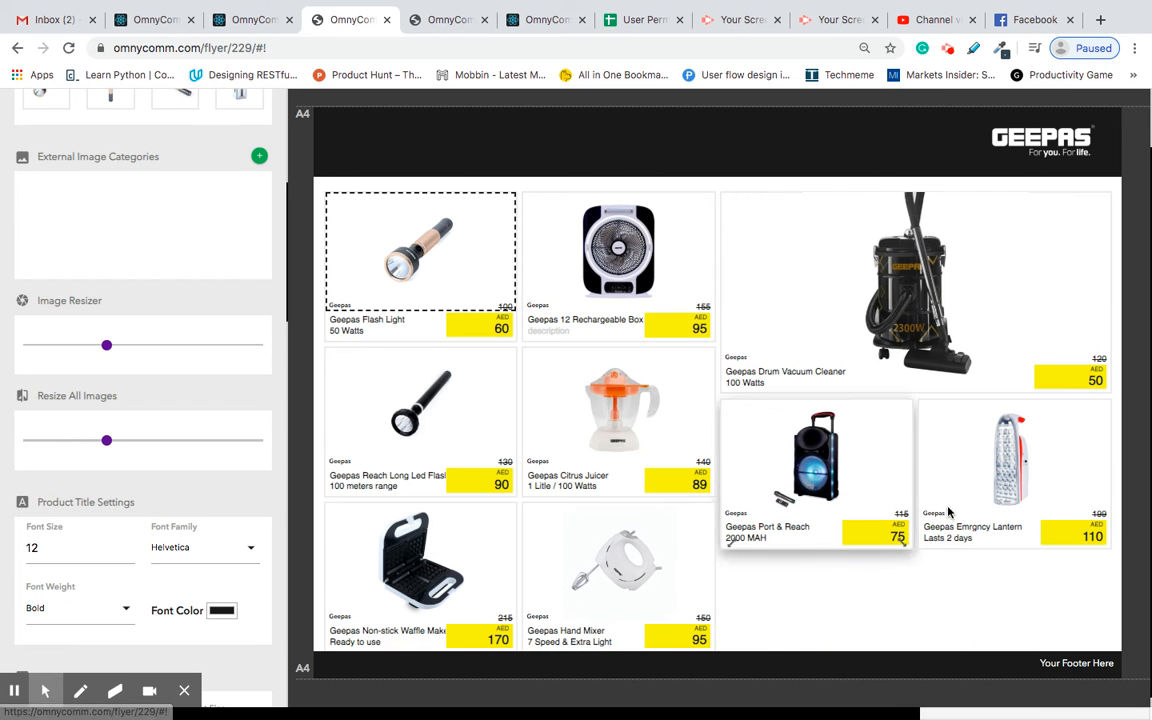
# - Stretch the Port & Reach and Emrgncy Lantern tiles downward so both end slightly above the footer
pyautogui.moveTo(903, 541); pyautogui.dragTo(900, 638)
pyautogui.moveTo(1097, 541); pyautogui.dragTo(1097, 638)
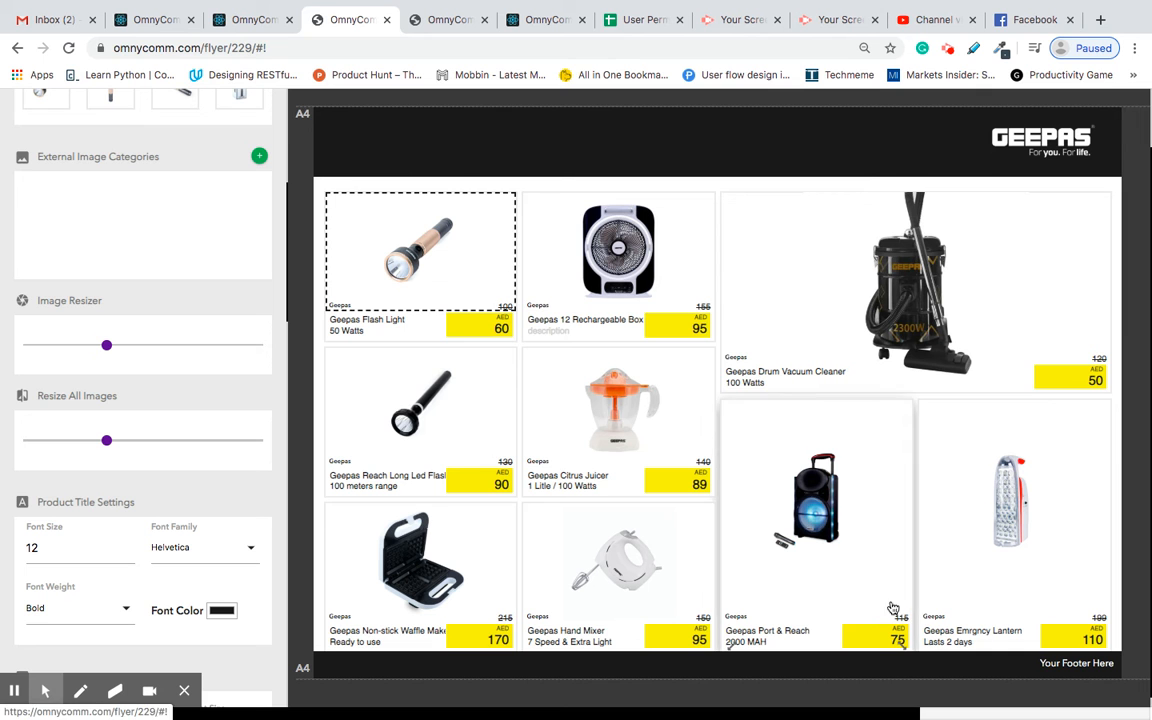
pyautogui.moveTo(900, 645); pyautogui.dragTo(895, 615)
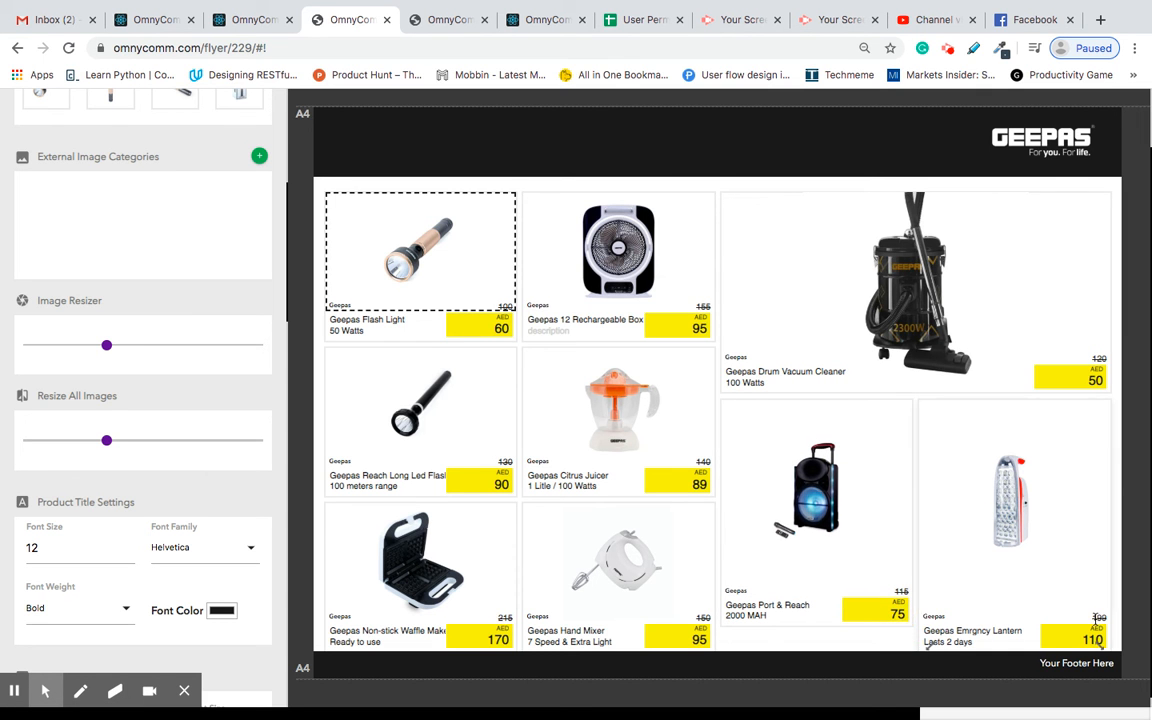
pyautogui.moveTo(1097, 640); pyautogui.dragTo(1095, 614)
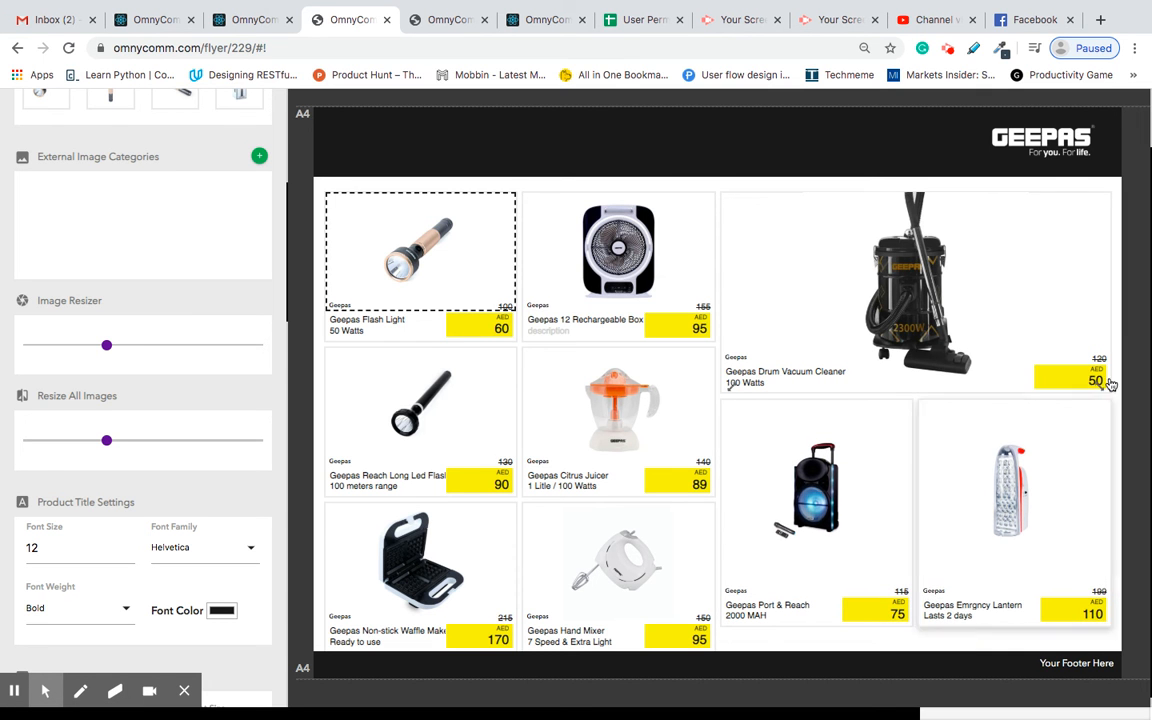
# - Make the drum vacuum cleaner tile taller and shorten the two tiles beneath it to end at the footer
pyautogui.moveTo(1100, 382); pyautogui.dragTo(1100, 460)
pyautogui.moveTo(887, 690); pyautogui.dragTo(893, 636)
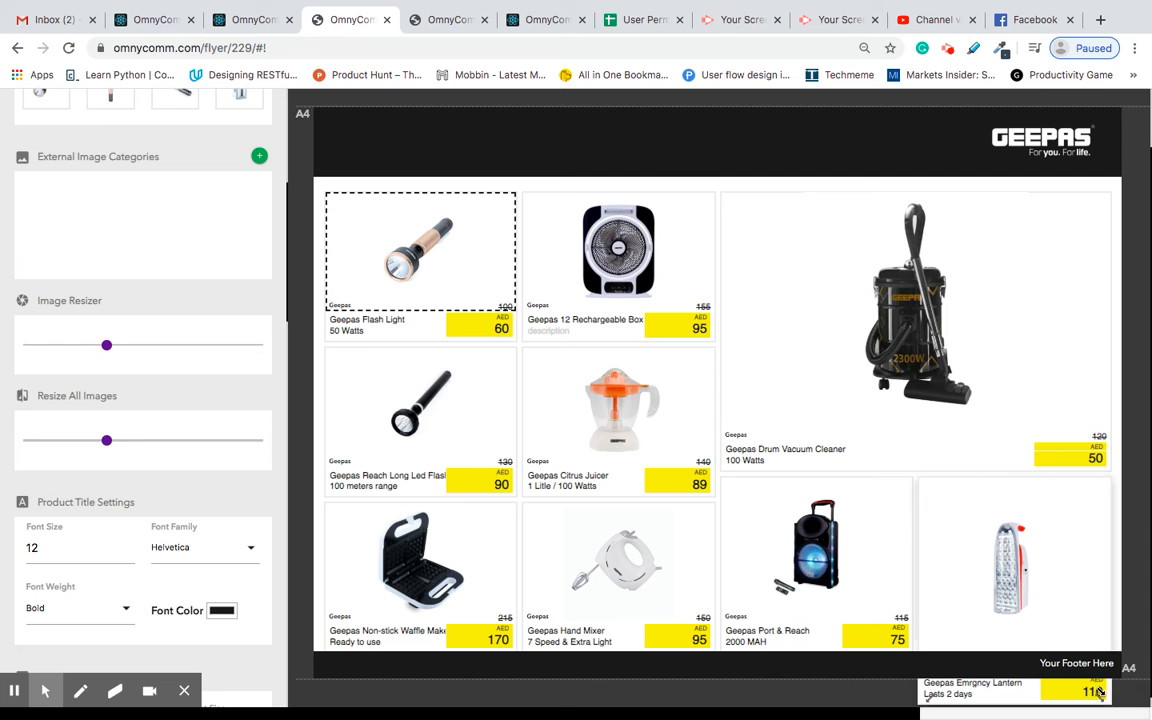
pyautogui.moveTo(1100, 698); pyautogui.dragTo(1101, 638)
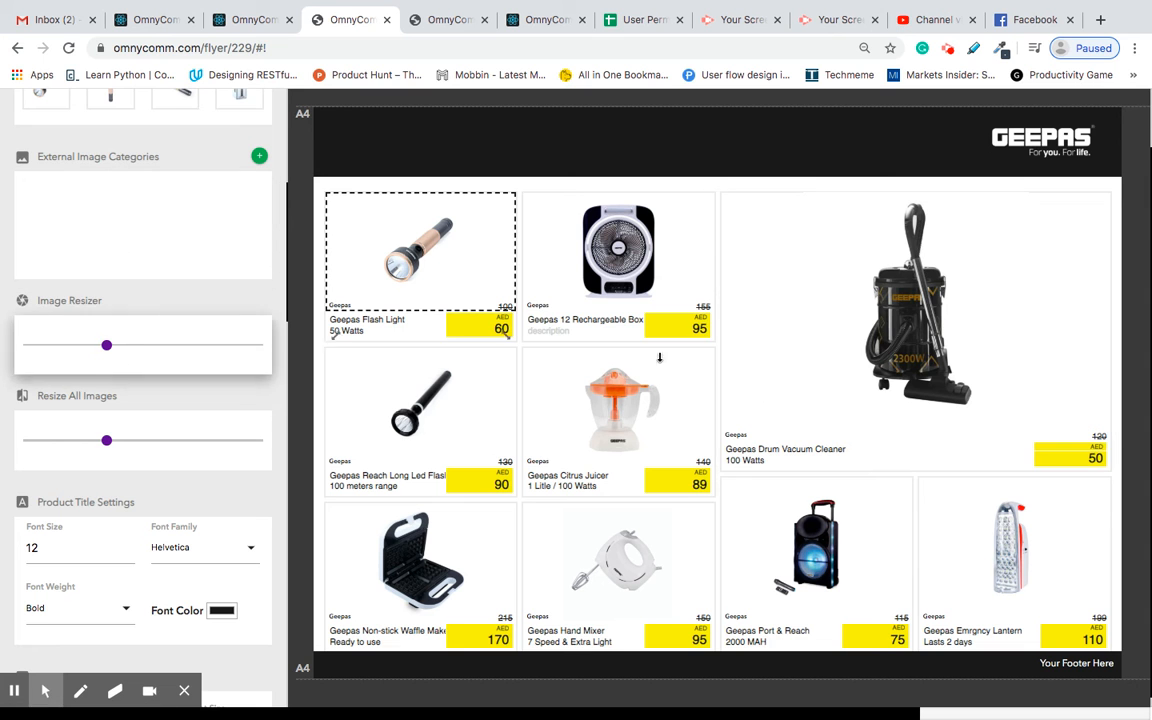
# - Select the drum vacuum cleaner image and enlarge it slightly on its own
pyautogui.click(887, 311)
pyautogui.moveTo(106, 345)
pyautogui.mouseDown()
pyautogui.moveTo(149, 345)
pyautogui.moveTo(126, 348)
pyautogui.mouseUp()
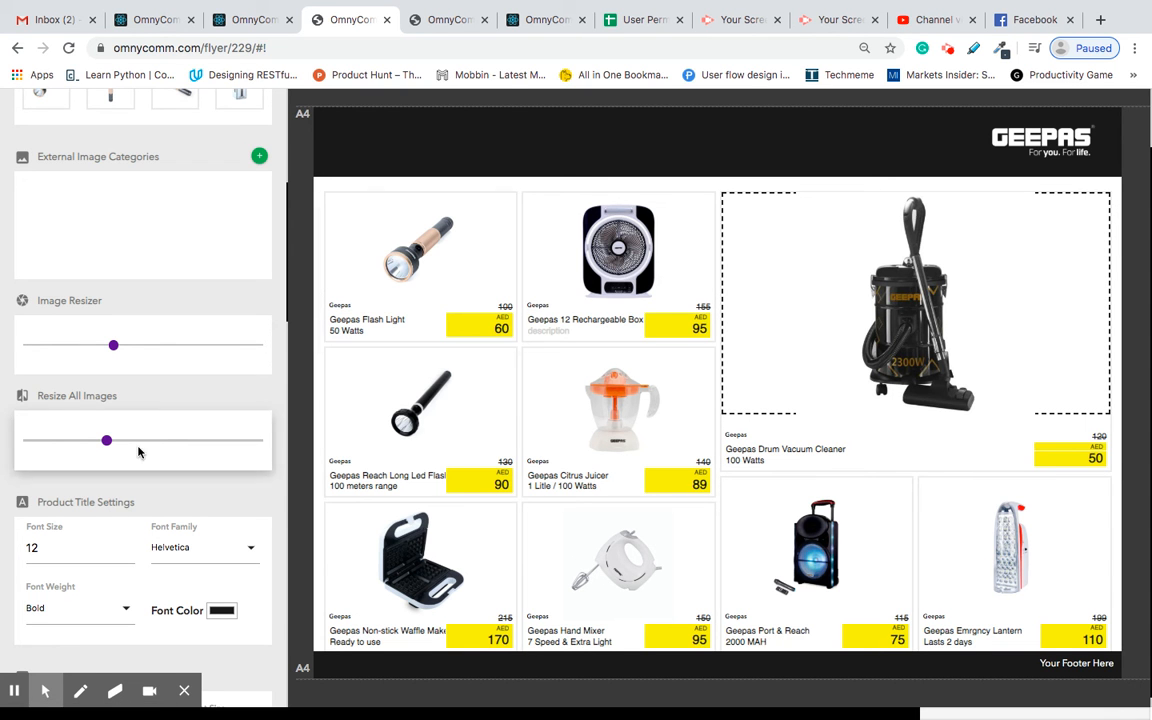
# - Set the product title font size to 14
pyautogui.scroll(-2, 125, 430)
pyautogui.click(131, 320)
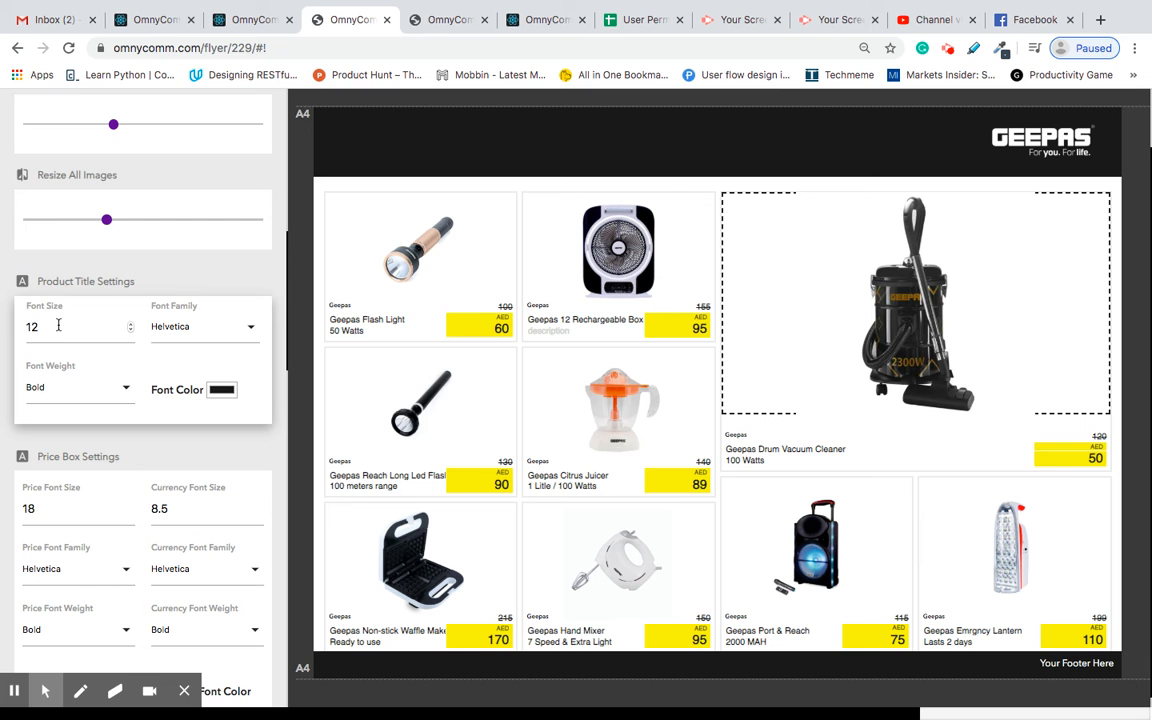
pyautogui.click(130, 323)
pyautogui.click(130, 323)
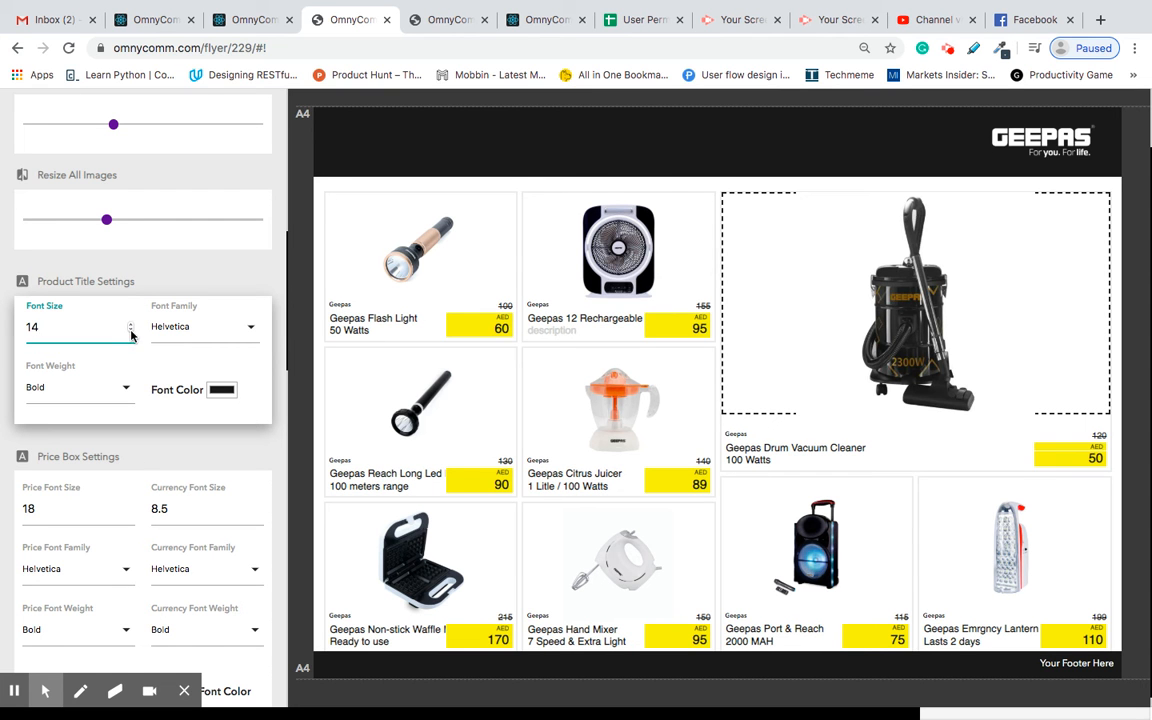
# - Set the product title font size to 13 and its font family to Frank Regular
pyautogui.click(224, 326)
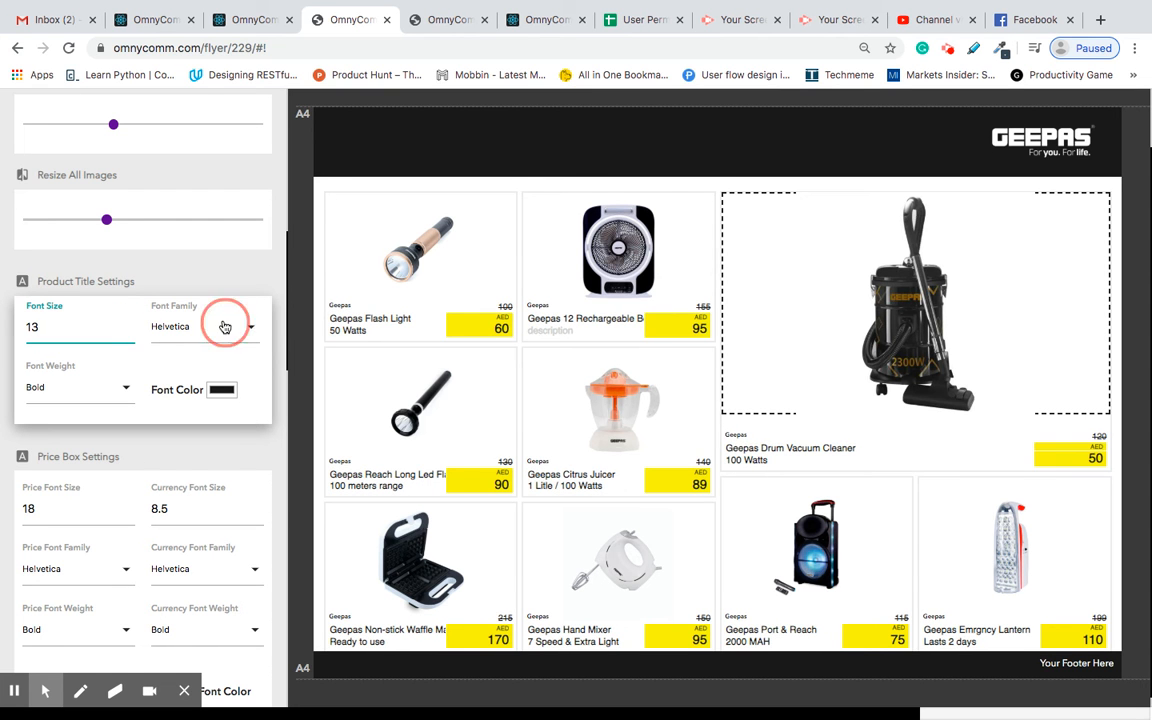
pyautogui.click(188, 506)
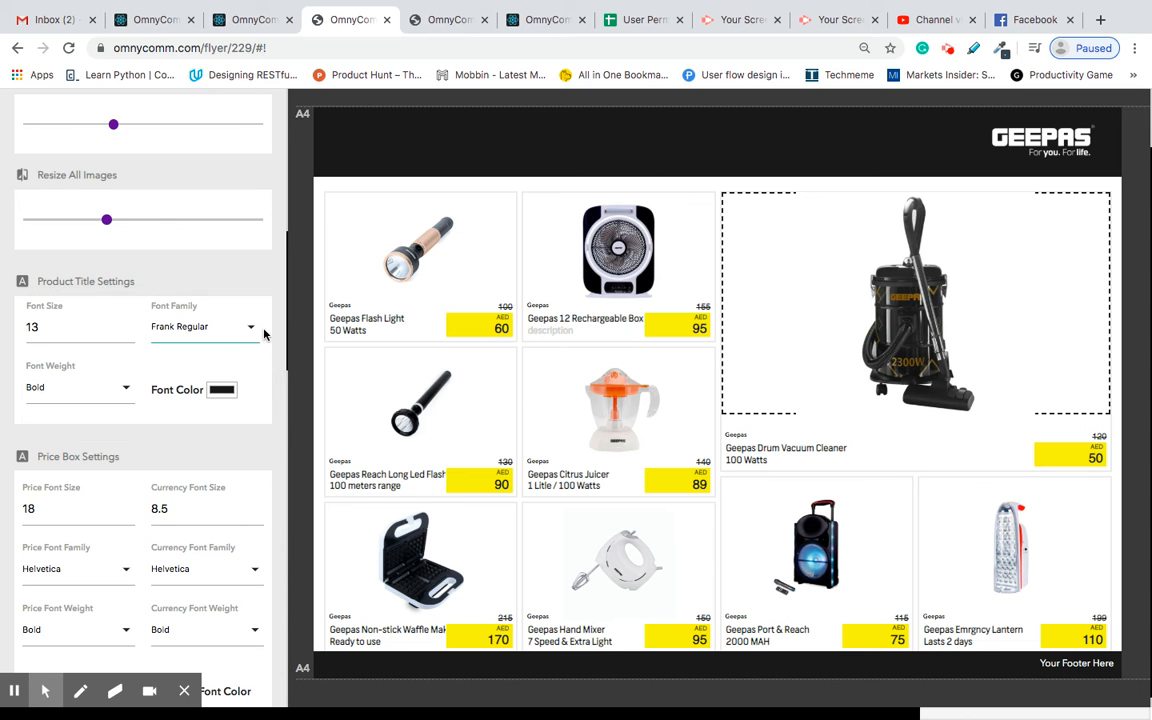
# - Set the price font family to Bebas Neue Regular and the currency font family to Frank Regular
pyautogui.scroll(-2, 115, 300)
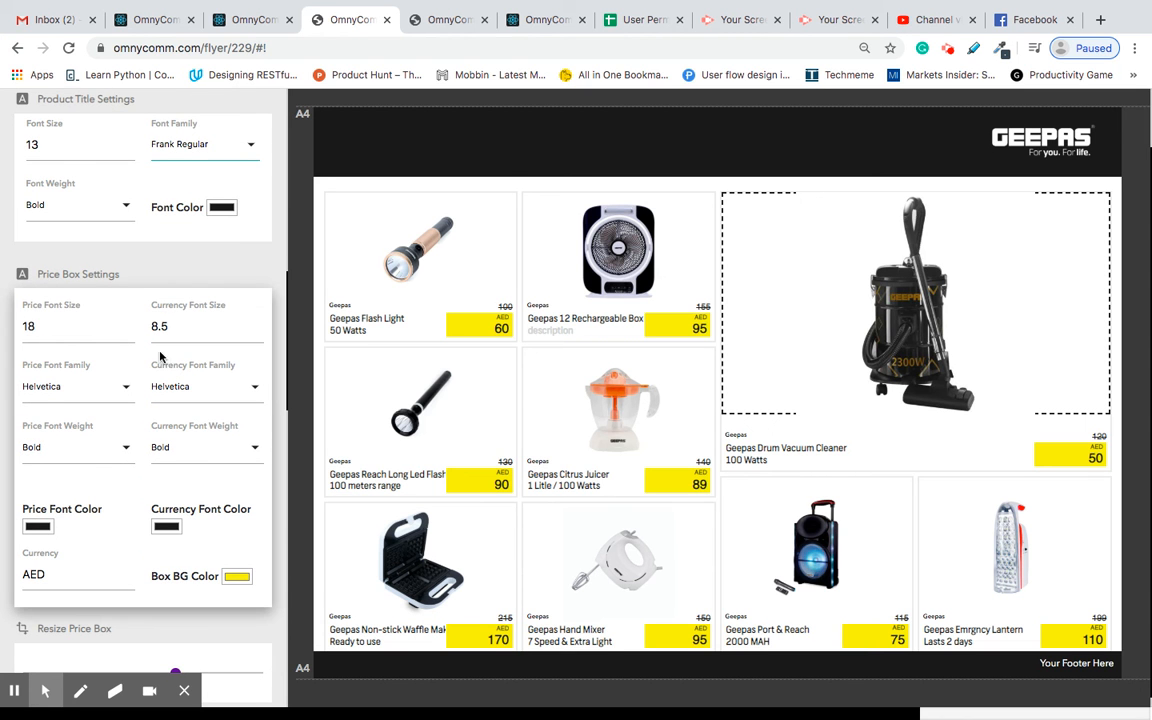
pyautogui.scroll(-1, 183, 551)
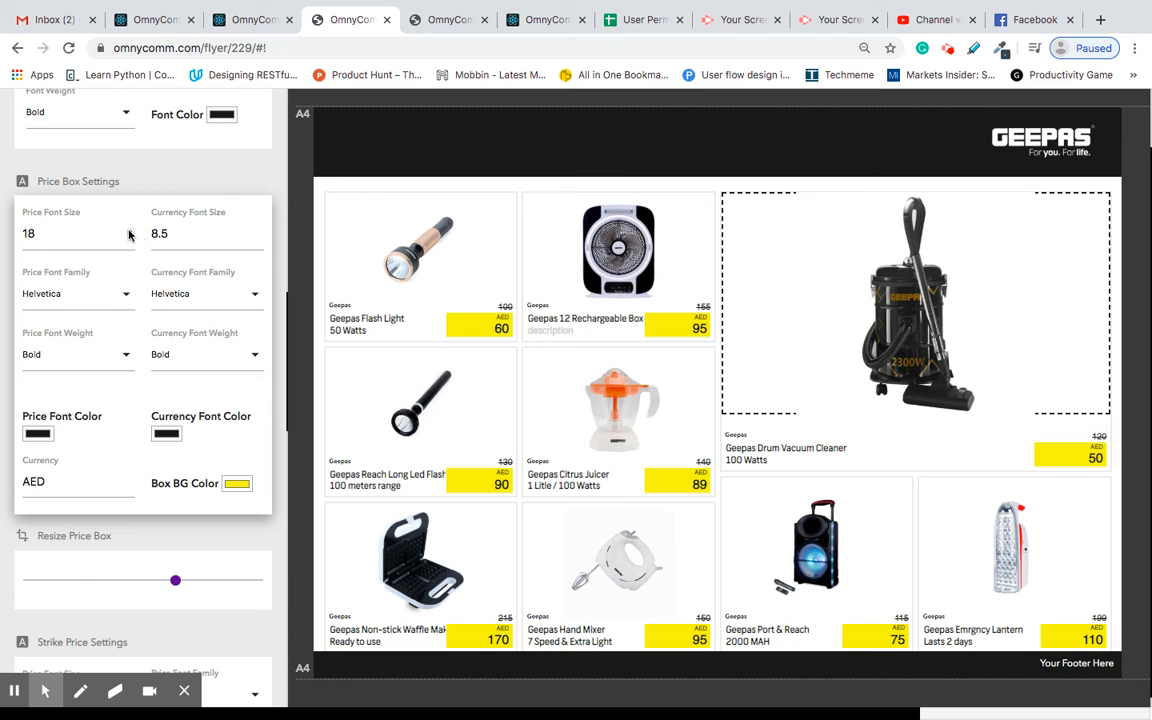
pyautogui.click(125, 300)
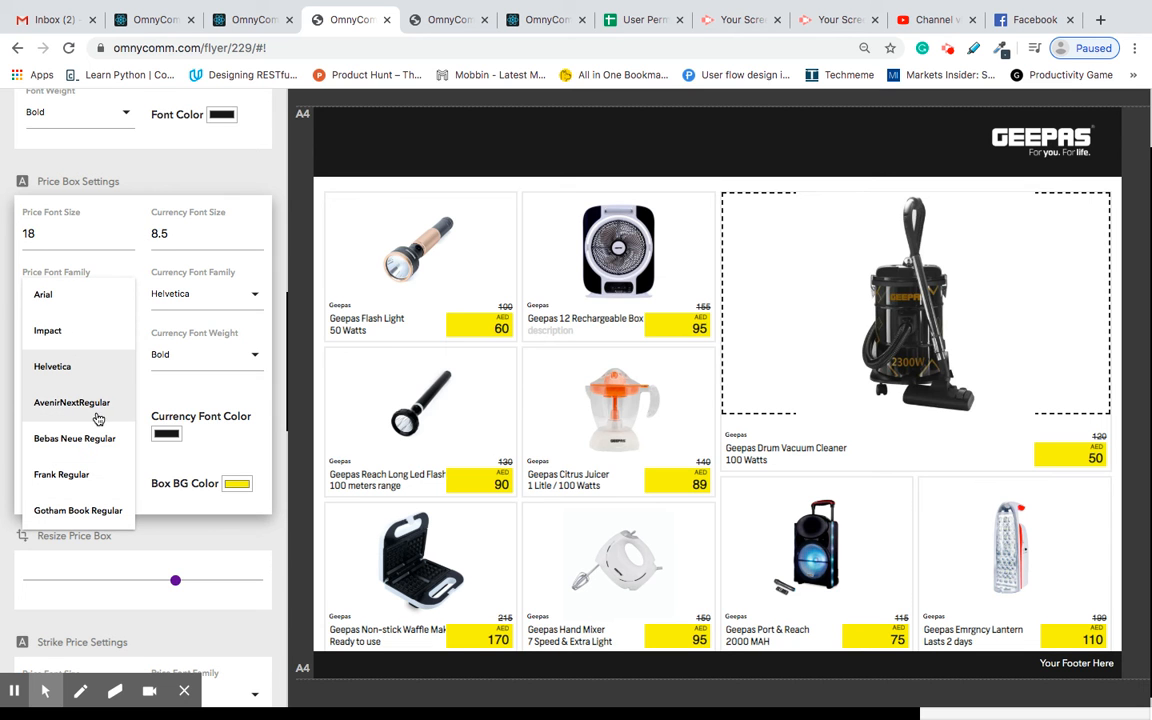
pyautogui.click(92, 476)
pyautogui.click(133, 305)
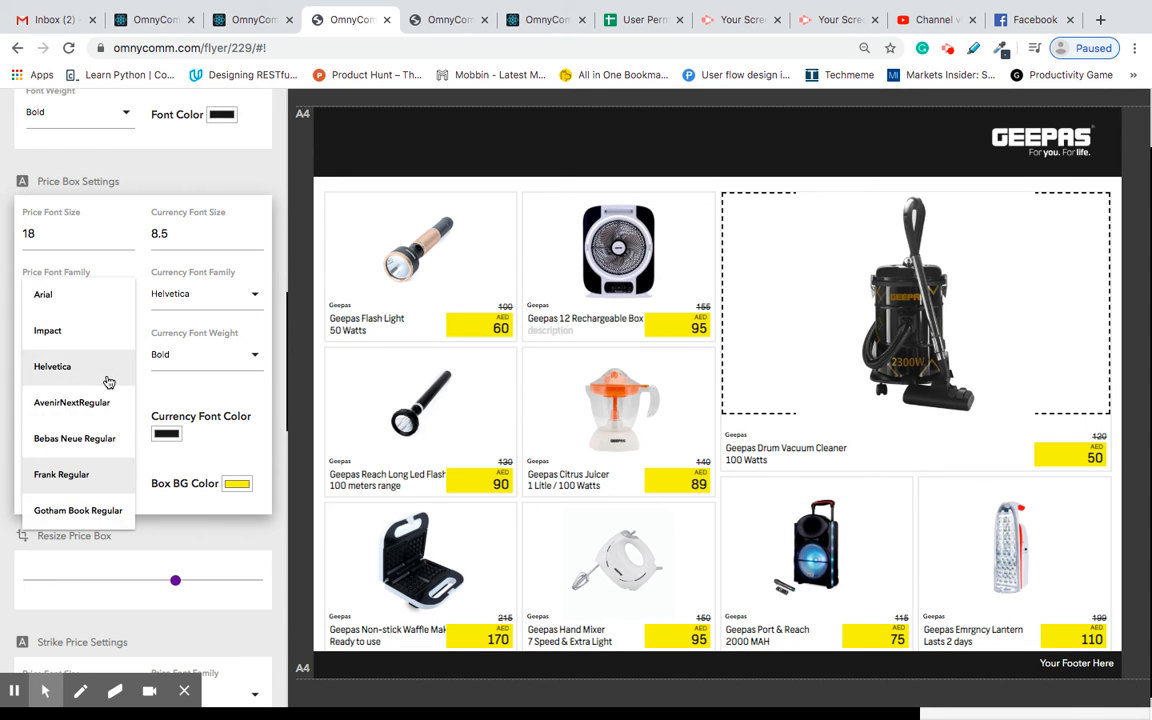
pyautogui.click(85, 440)
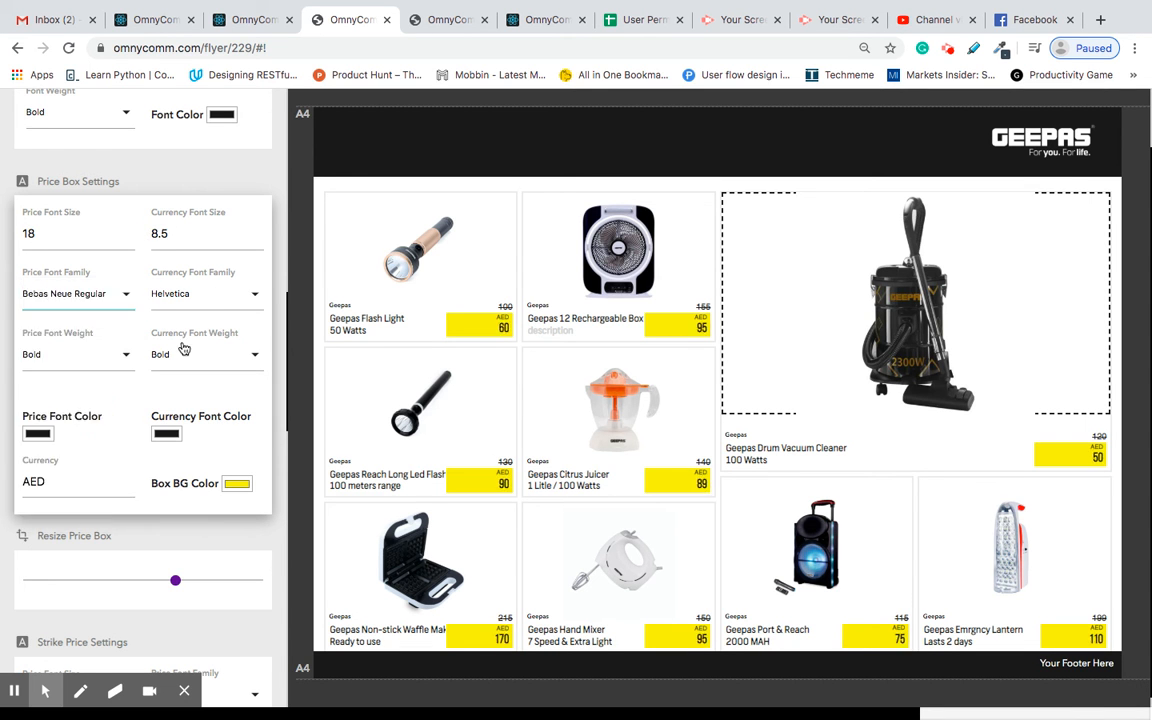
pyautogui.click(251, 306)
pyautogui.click(191, 475)
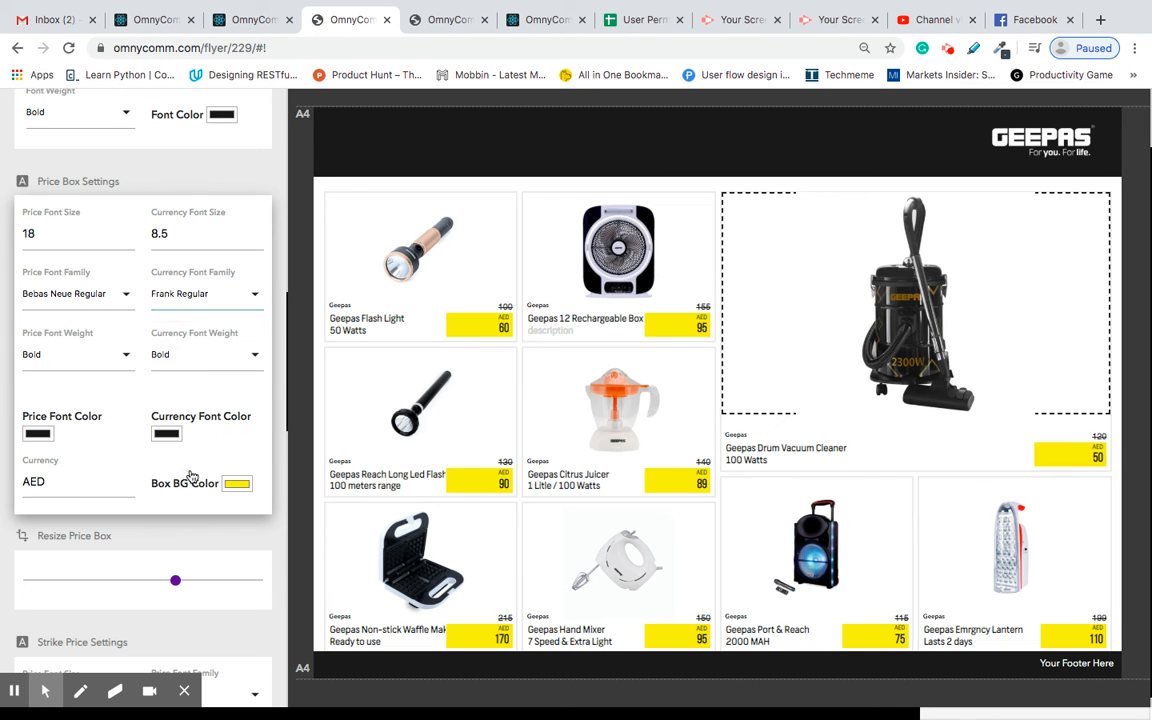
# - Change the price font color in the price boxes to Tangerine orange
pyautogui.click(40, 433)
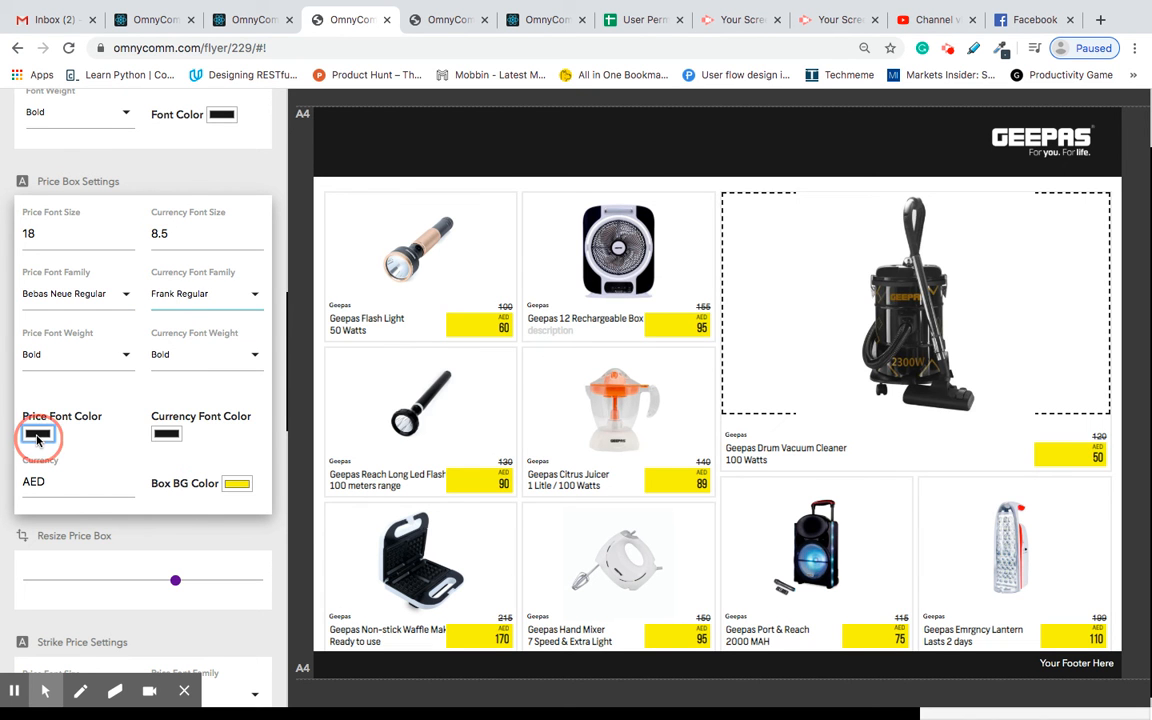
pyautogui.click(111, 398)
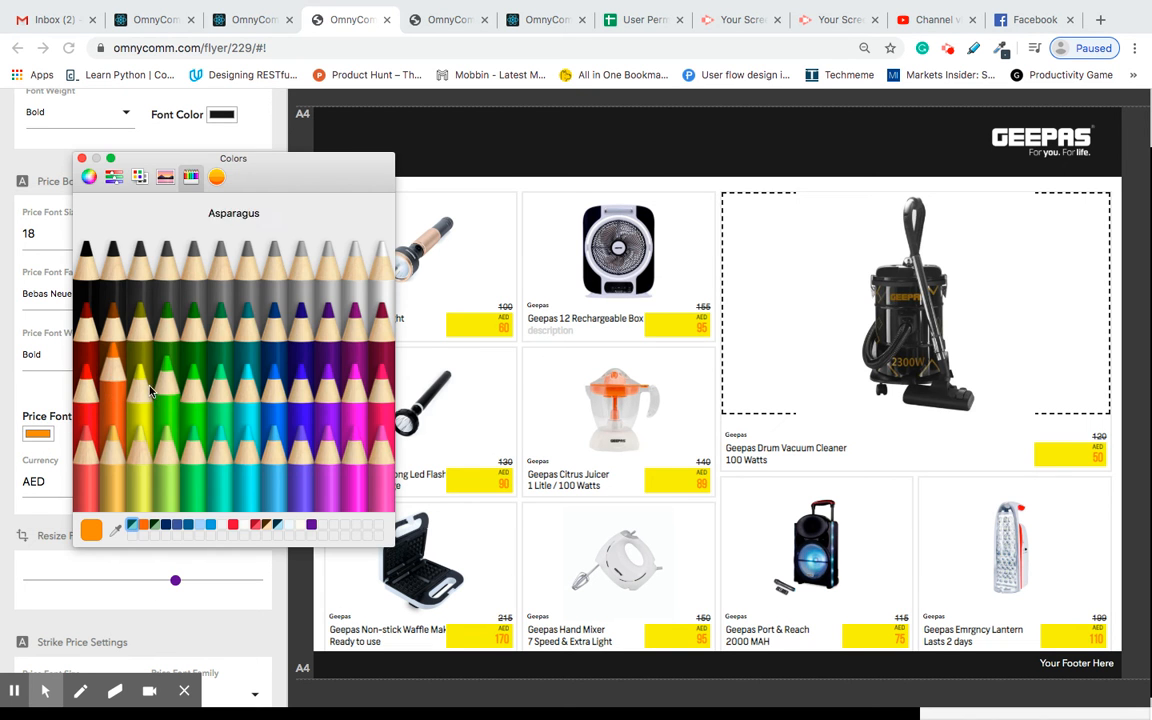
pyautogui.click(82, 158)
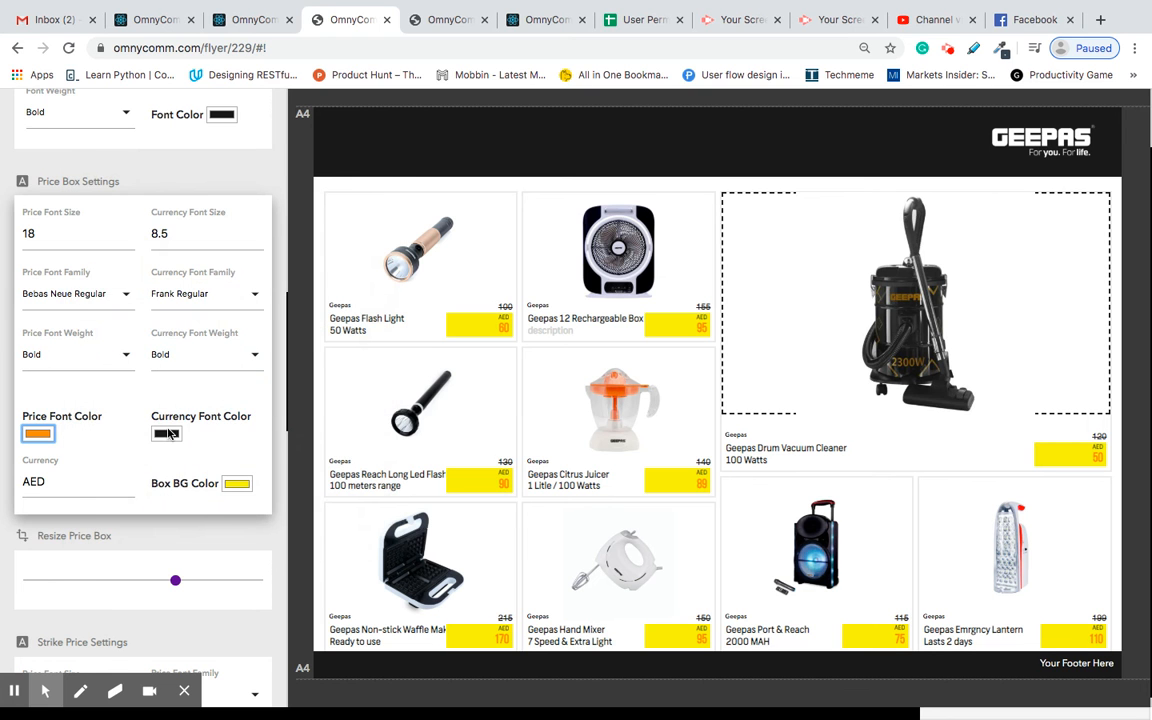
# - Change the currency font color in the price boxes to dark green
pyautogui.click(166, 433)
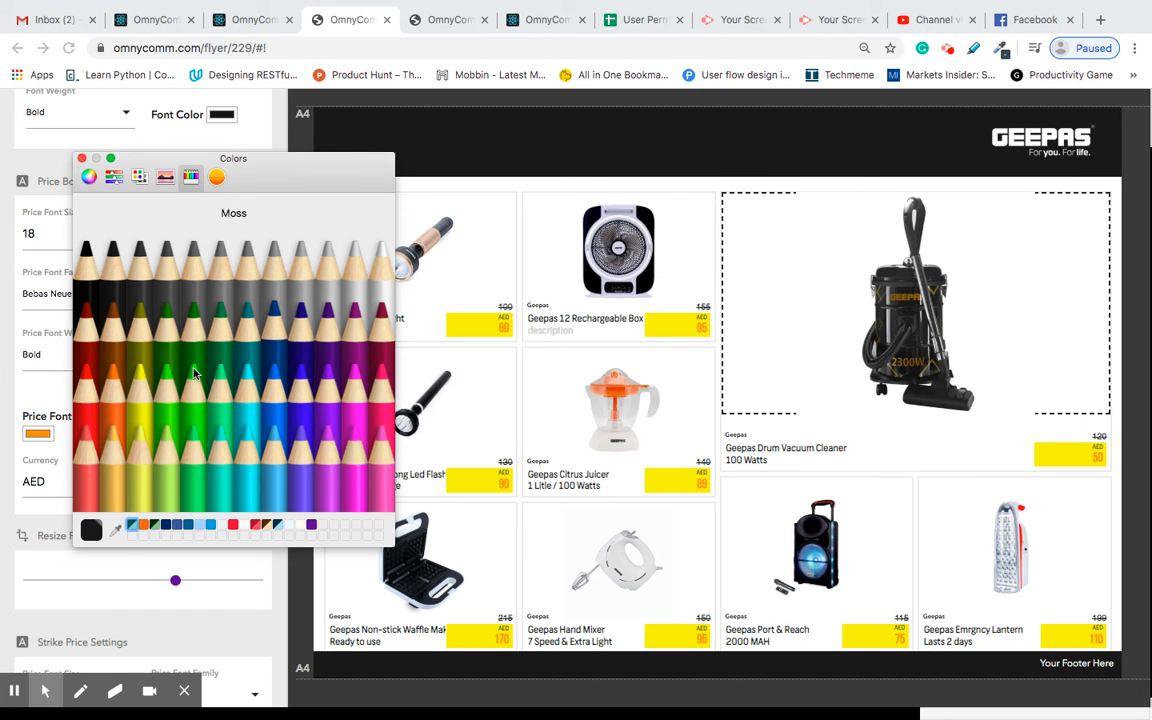
pyautogui.click(87, 446)
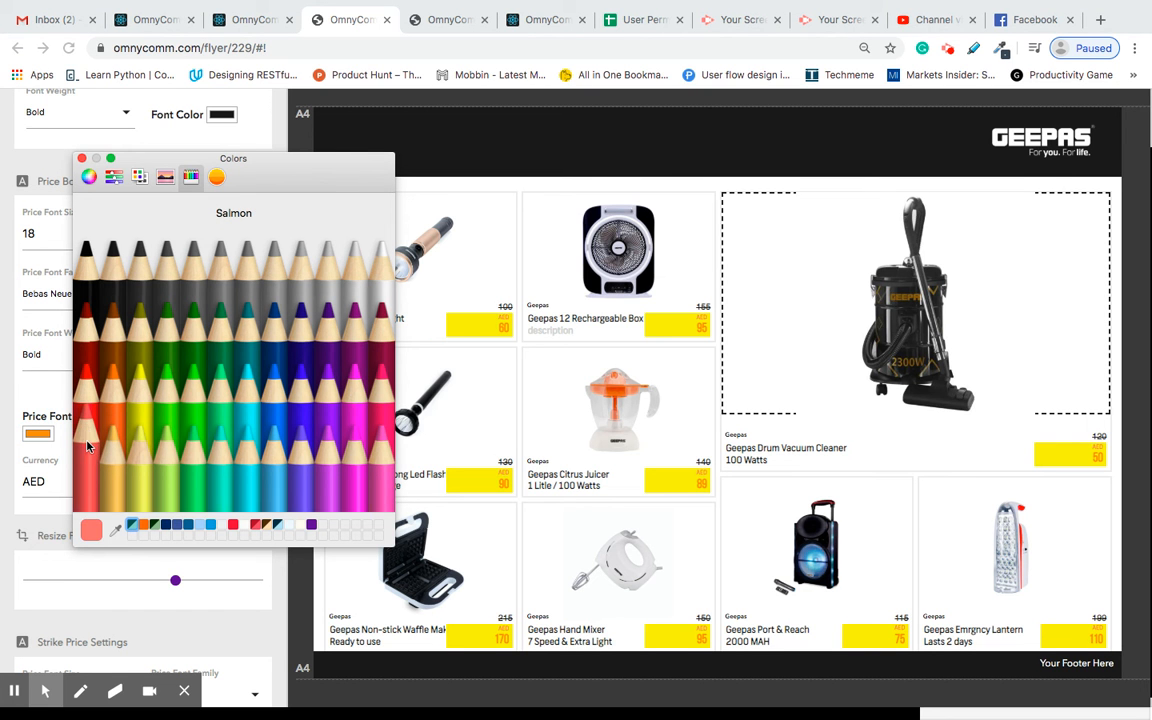
pyautogui.click(104, 398)
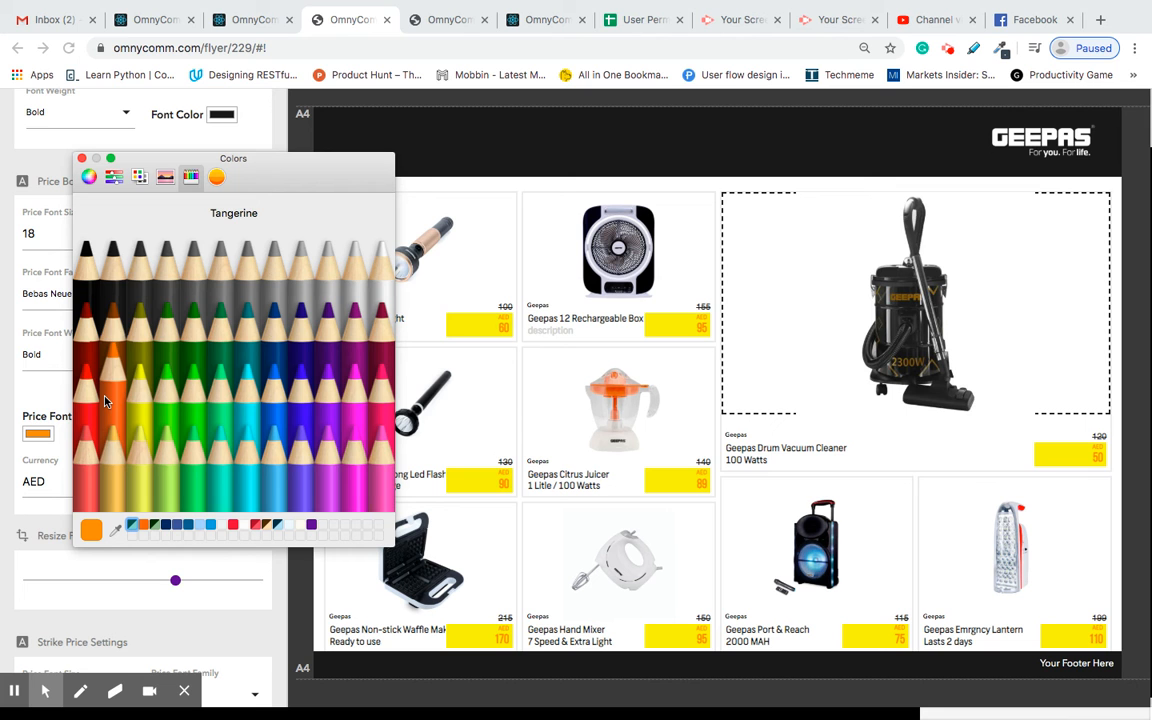
pyautogui.click(213, 332)
pyautogui.click(82, 160)
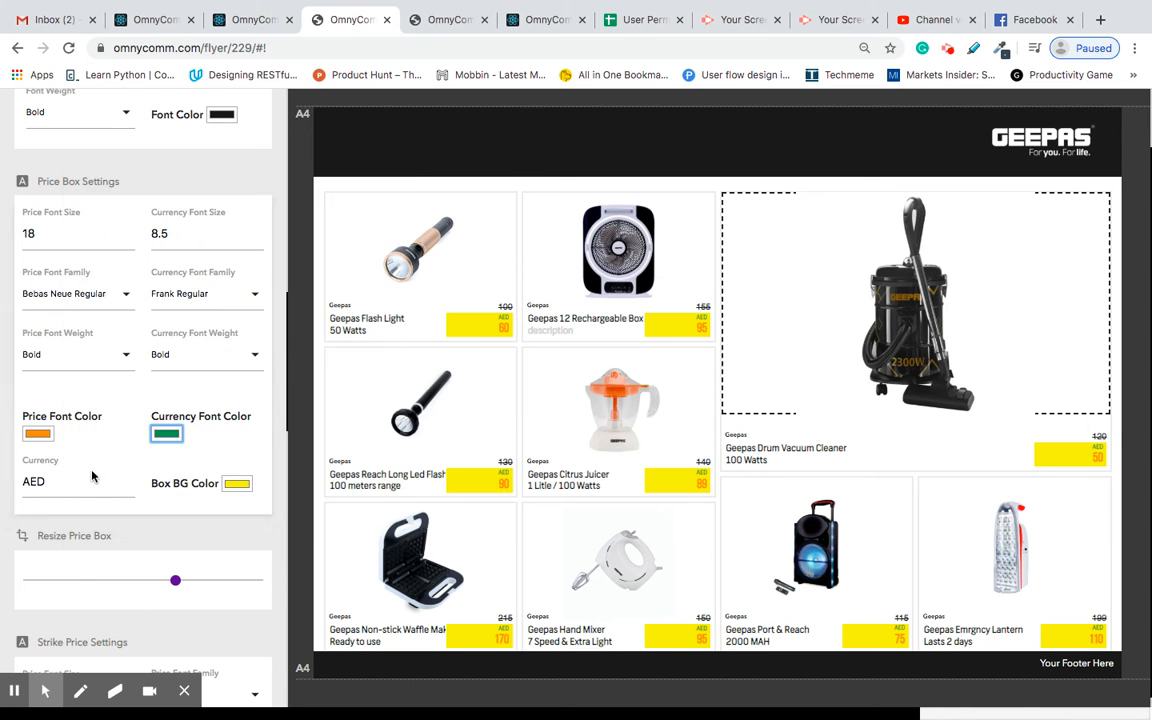
# - Try several background colors for the price boxes, settle on Banana yellow, and narrow all price boxes to about half their width
pyautogui.click(200, 430)
pyautogui.click(140, 441)
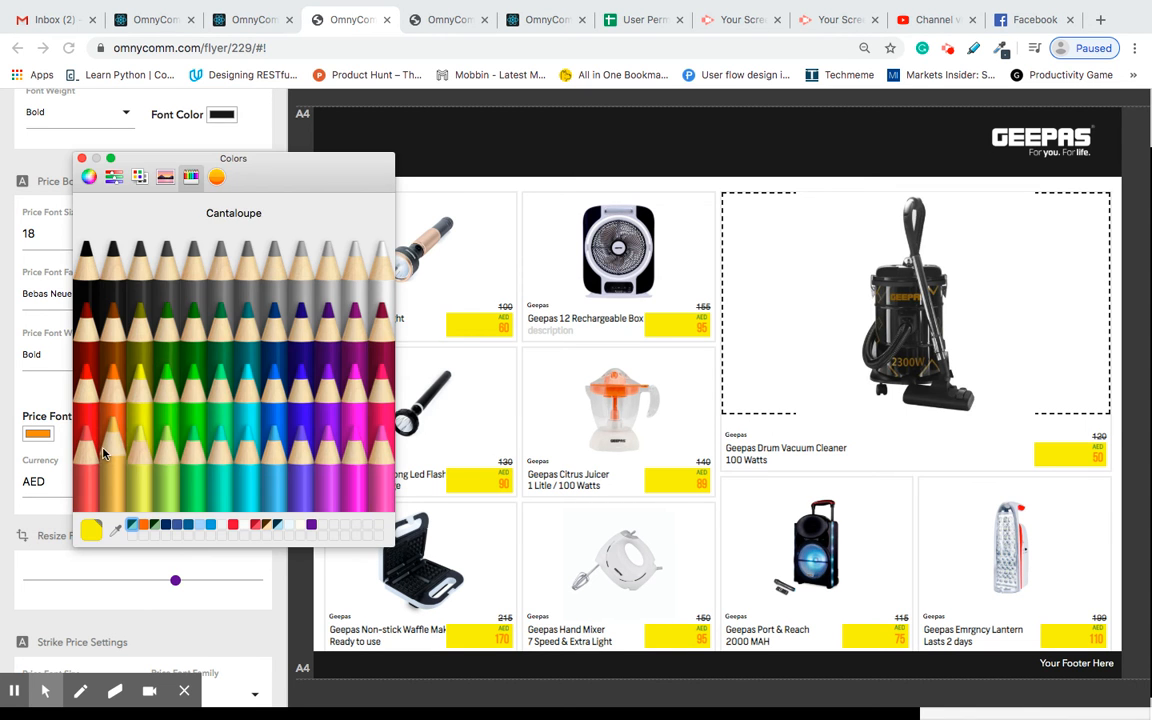
pyautogui.click(102, 413)
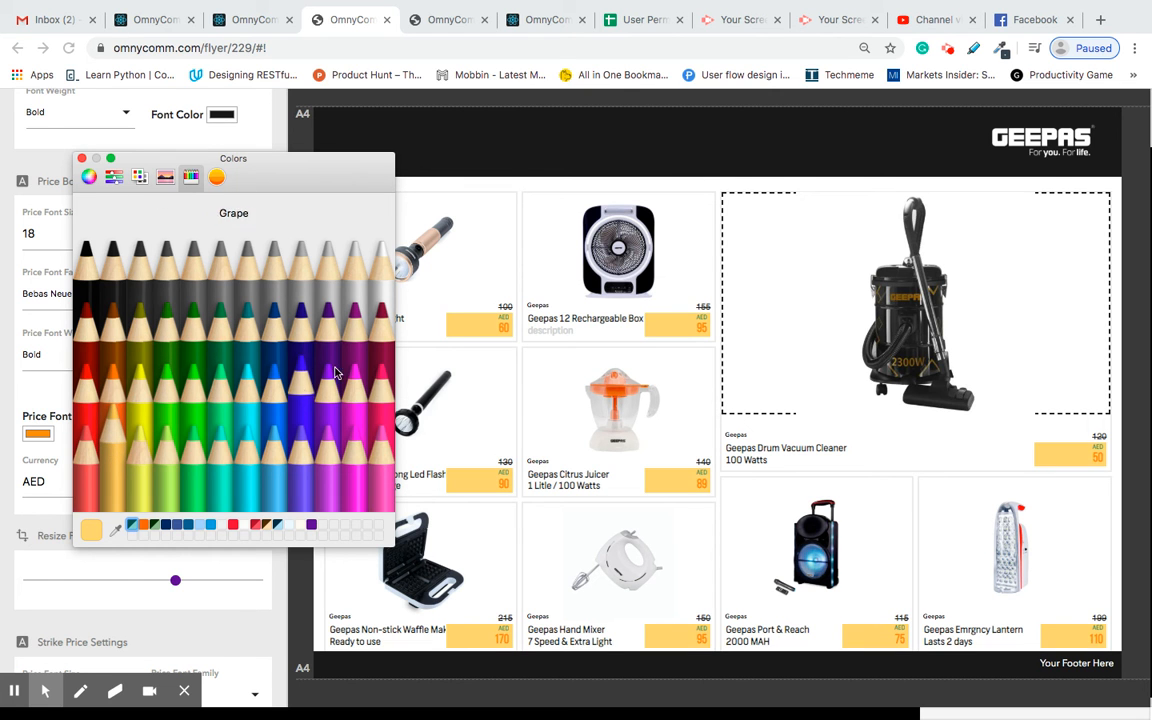
pyautogui.click(327, 283)
pyautogui.click(136, 265)
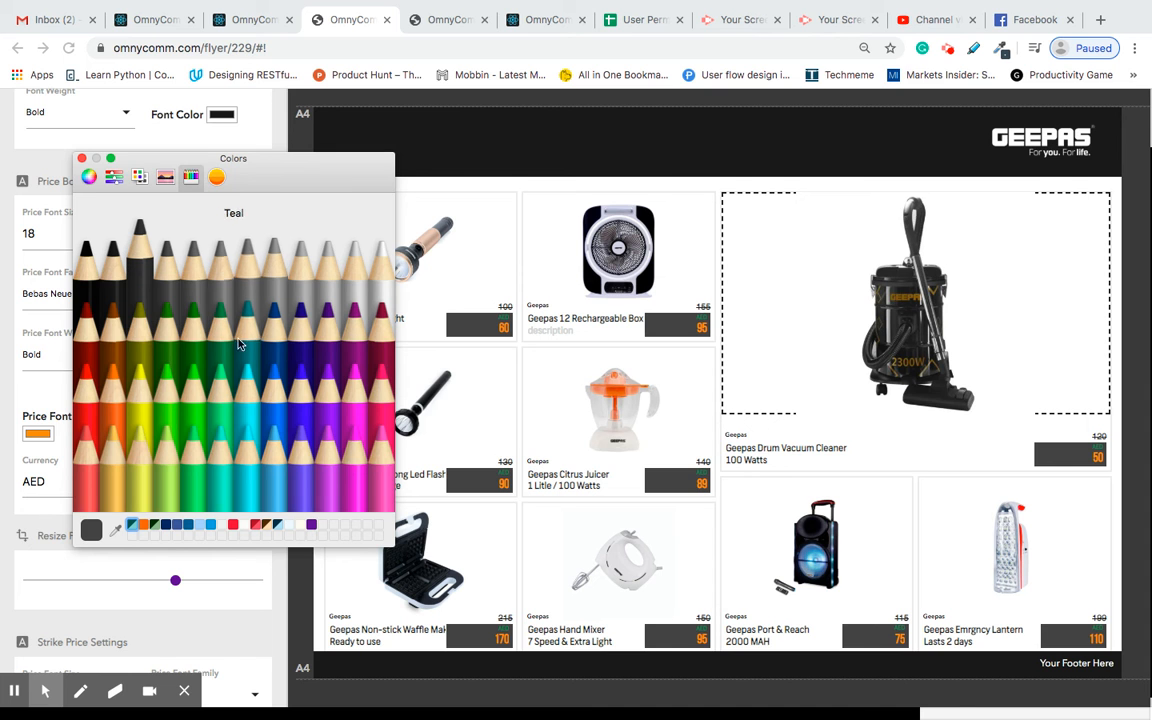
pyautogui.click(150, 330)
pyautogui.click(149, 405)
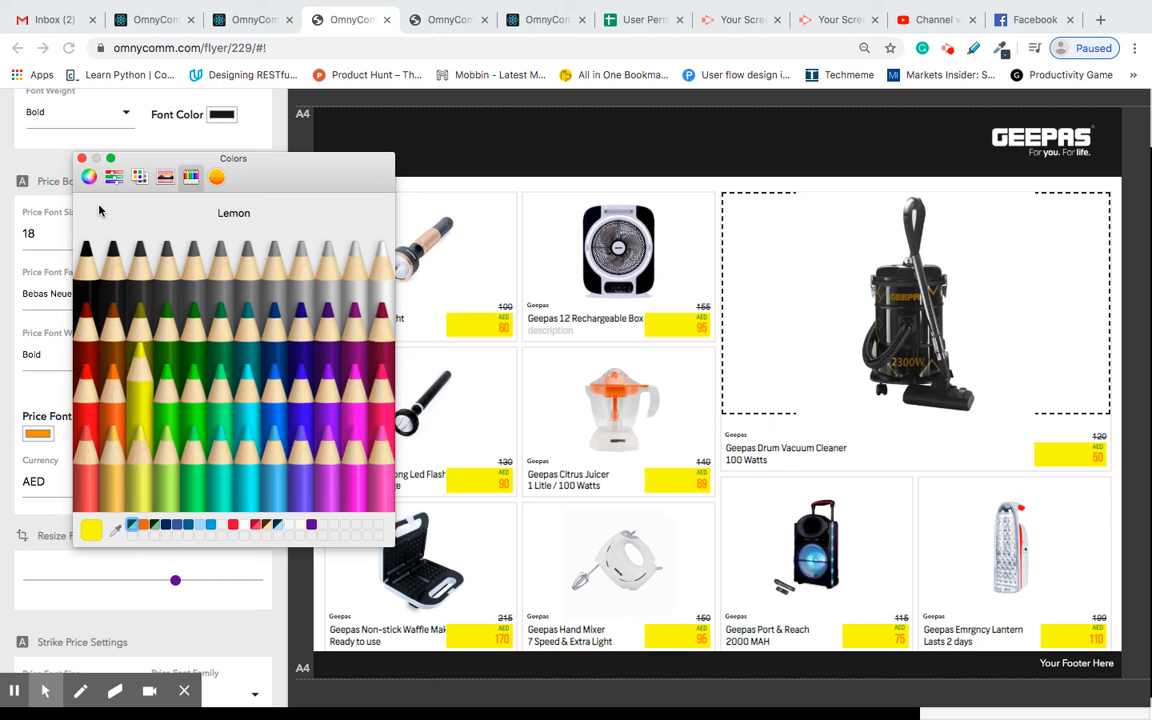
pyautogui.click(135, 455)
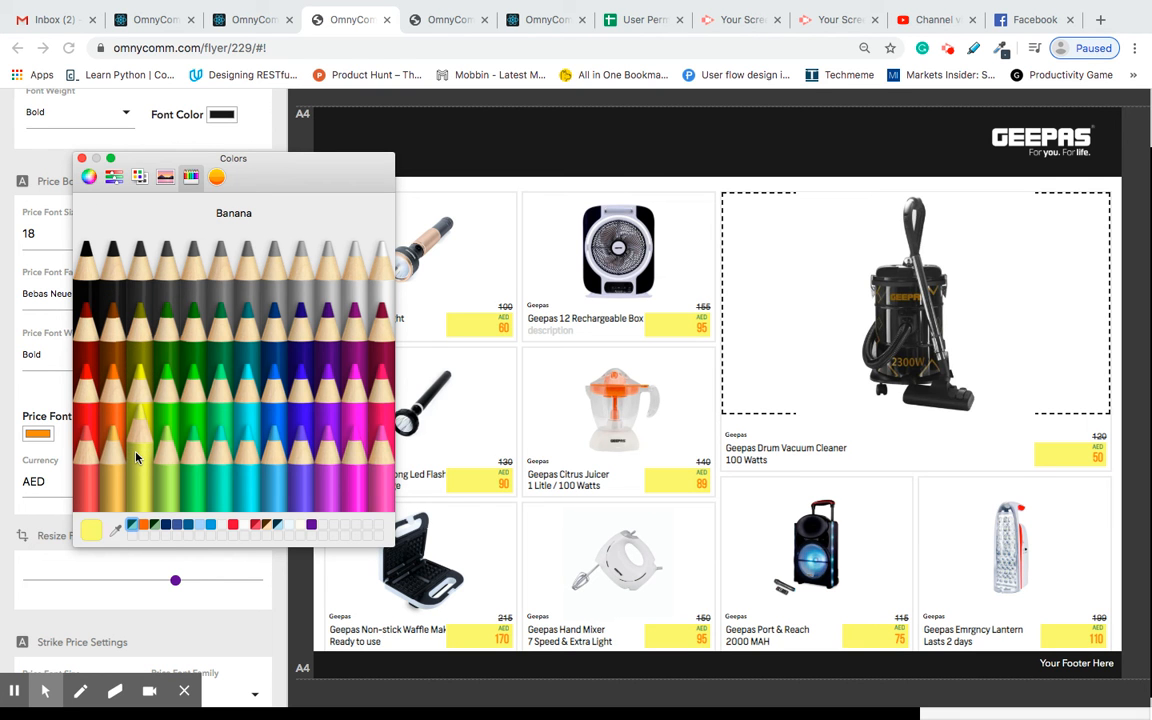
pyautogui.click(82, 159)
pyautogui.moveTo(175, 583); pyautogui.dragTo(91, 580)
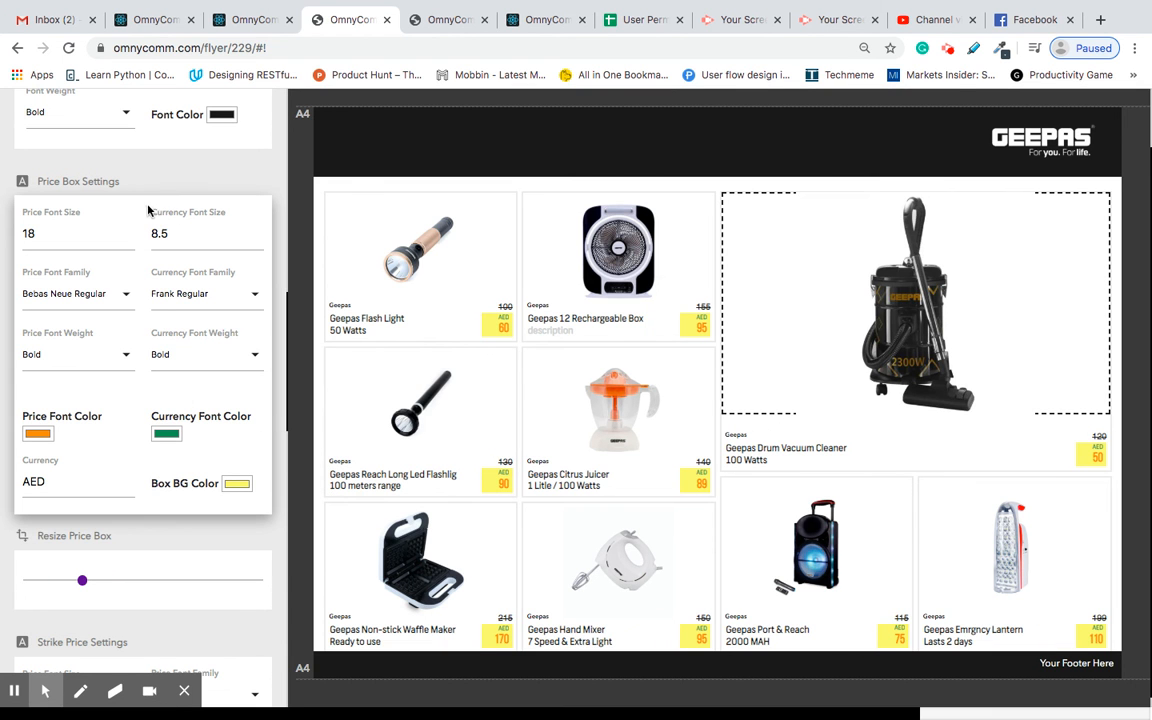
# - Increase the price font size to 31 and the currency font size to 10.5
pyautogui.click(259, 233)
pyautogui.click(259, 233)
pyautogui.click(259, 233)
pyautogui.click(131, 232)
pyautogui.click(131, 232)
pyautogui.click(131, 232)
pyautogui.click(131, 232)
pyautogui.click(131, 232)
pyautogui.click(131, 232)
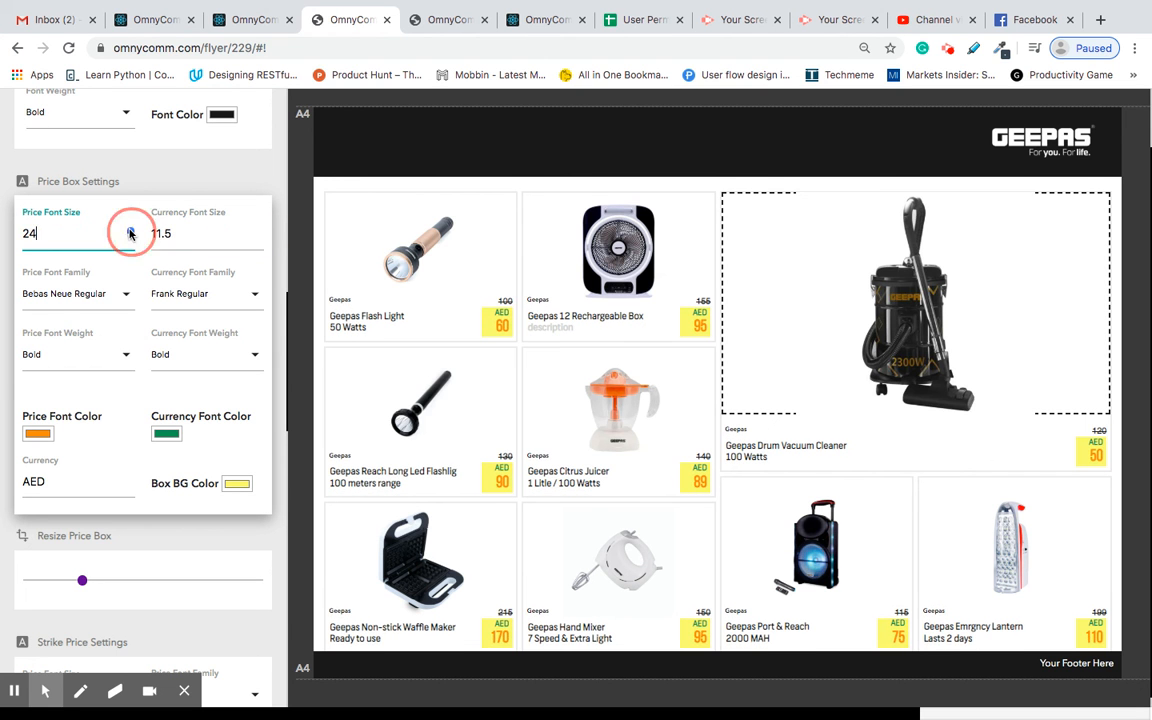
pyautogui.click(131, 232)
pyautogui.click(131, 232)
pyautogui.click(131, 232)
pyautogui.click(131, 232)
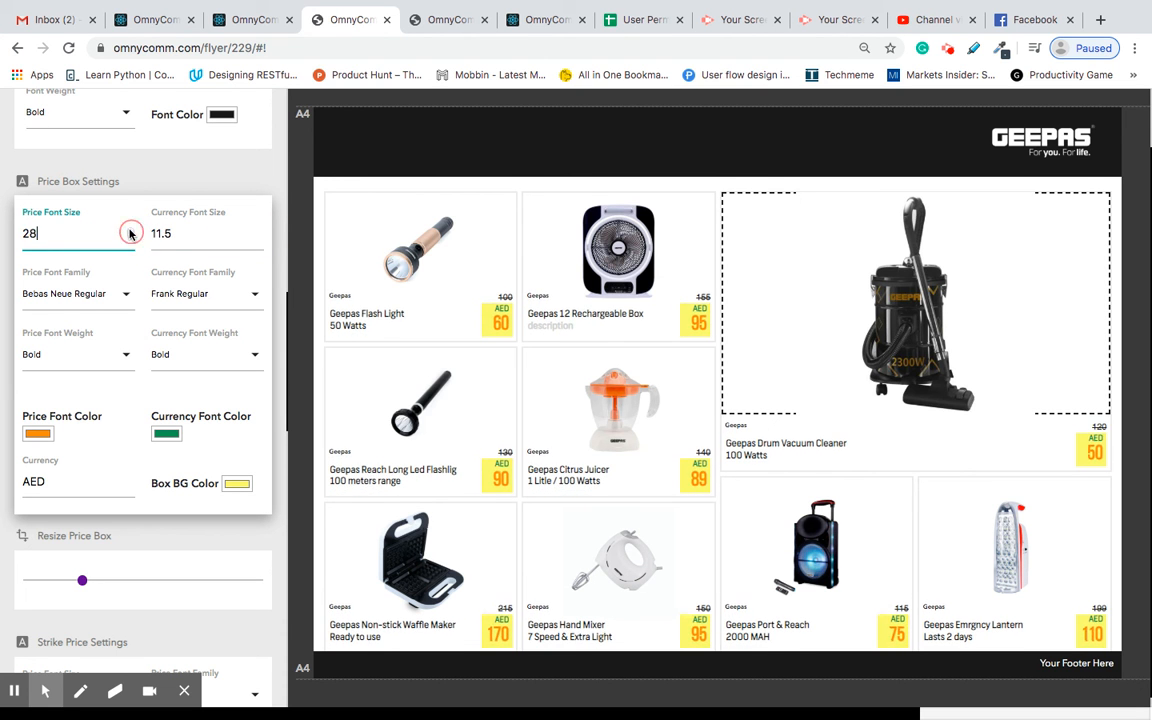
pyautogui.click(131, 232)
pyautogui.click(131, 232)
pyautogui.click(131, 232)
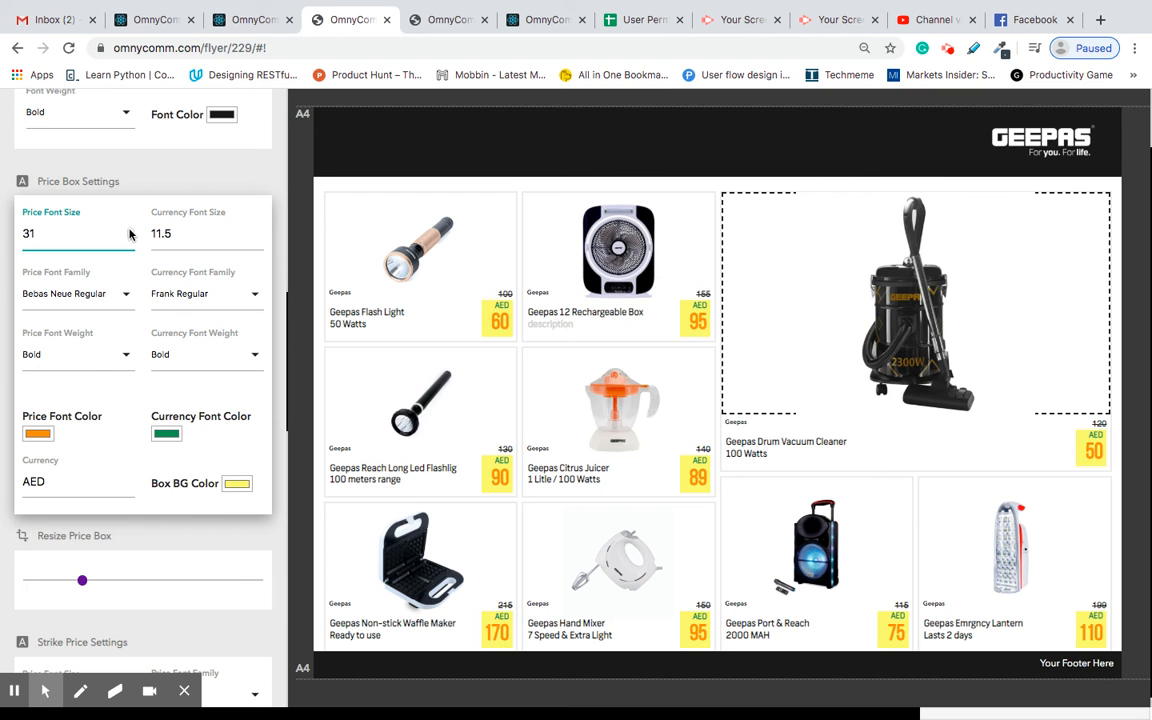
pyautogui.click(259, 238)
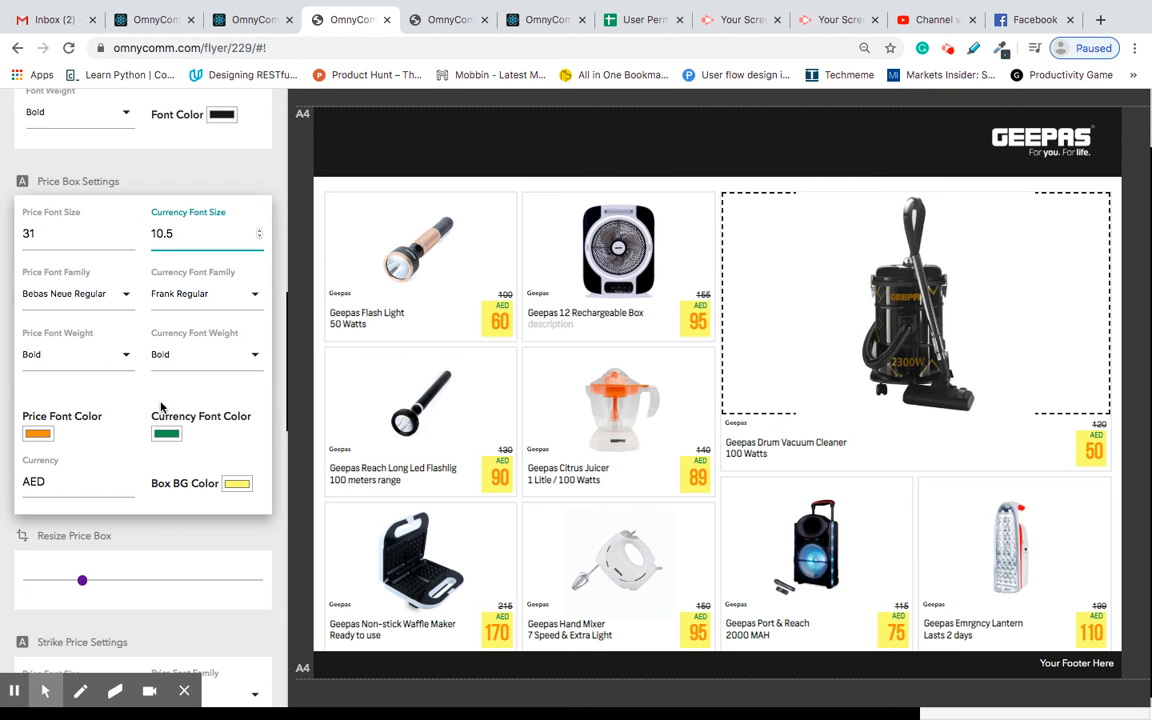
# - Set the strike price font color to Maraschino red and its font family to Frank Regular
pyautogui.scroll(-4, 160, 407)
pyautogui.scroll(-1, 219, 483)
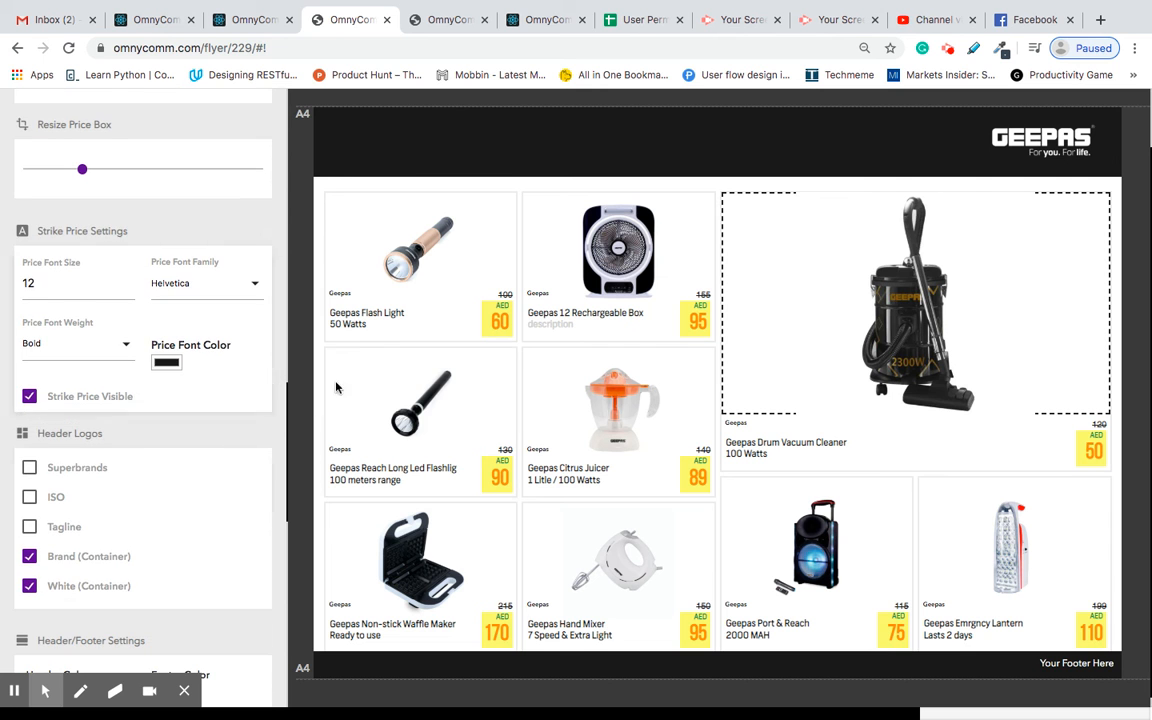
pyautogui.click(174, 366)
pyautogui.click(84, 400)
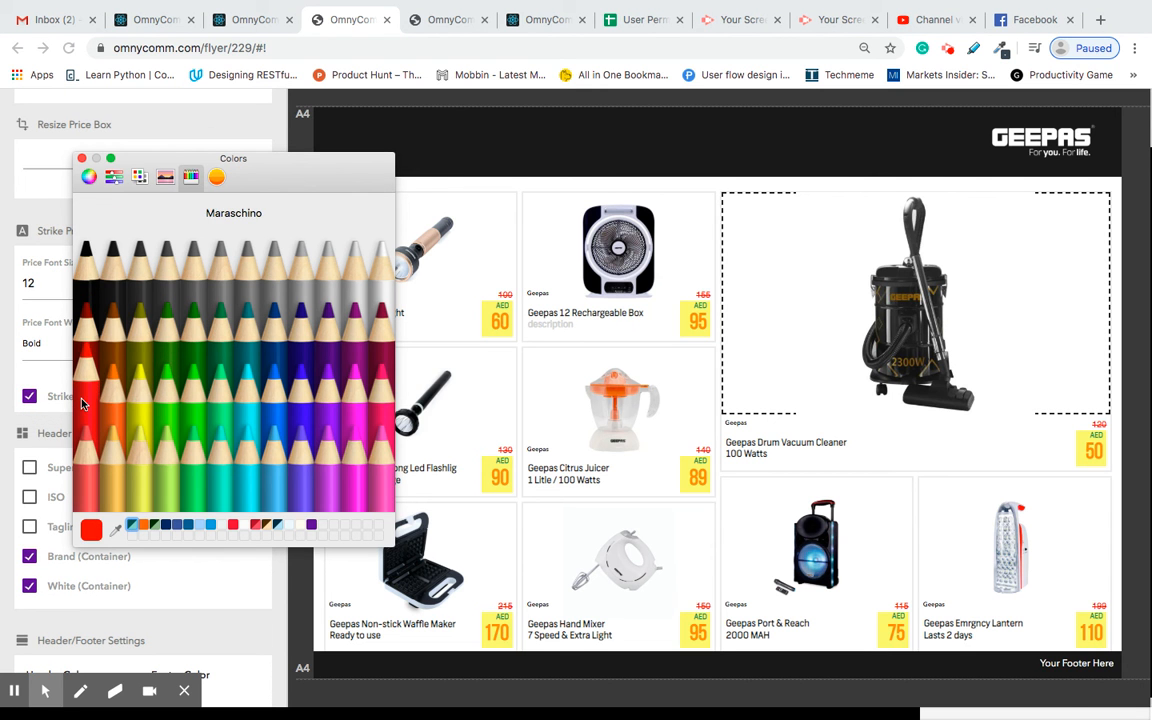
pyautogui.click(82, 158)
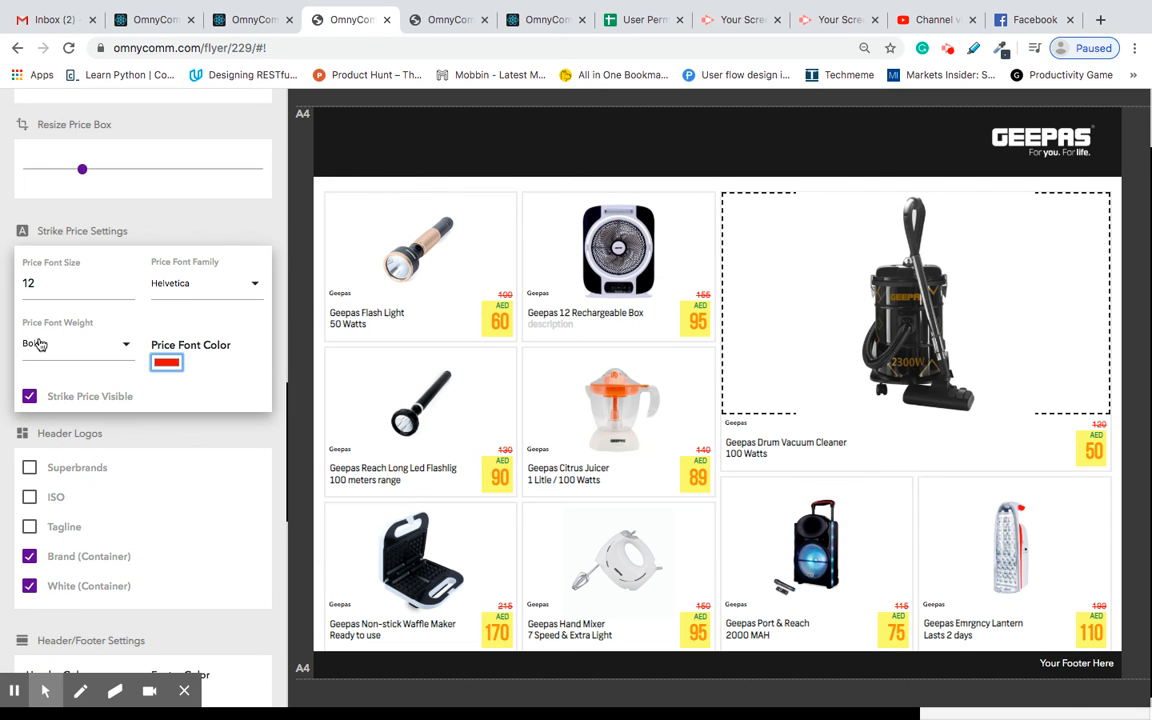
pyautogui.click(185, 283)
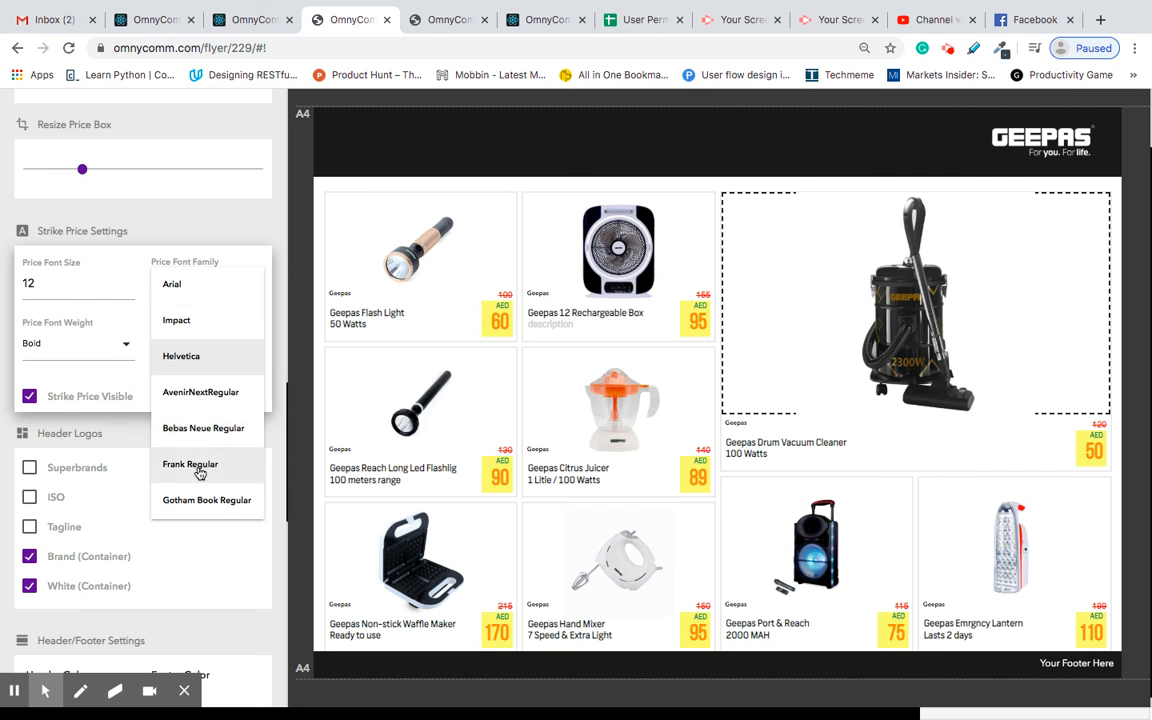
pyautogui.click(185, 460)
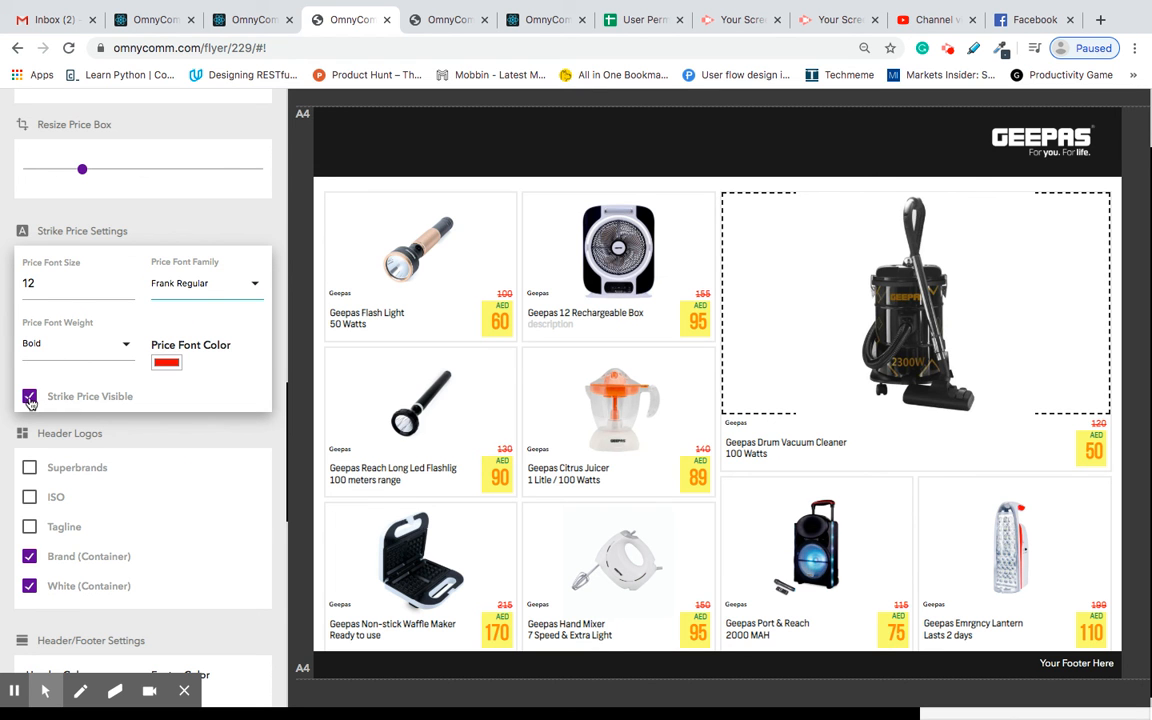
# - Enable the Superbrands, ISO and Tagline header logos and turn off Brand (Container)
pyautogui.scroll(-2, 96, 473)
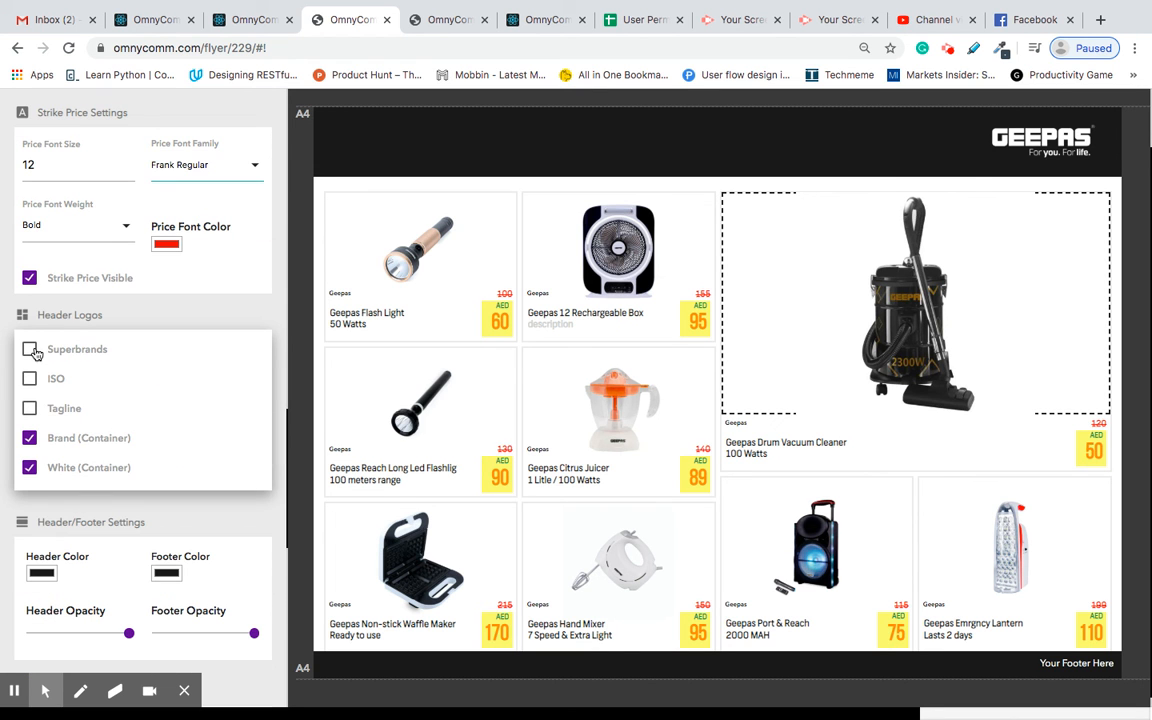
pyautogui.click(30, 349)
pyautogui.click(30, 379)
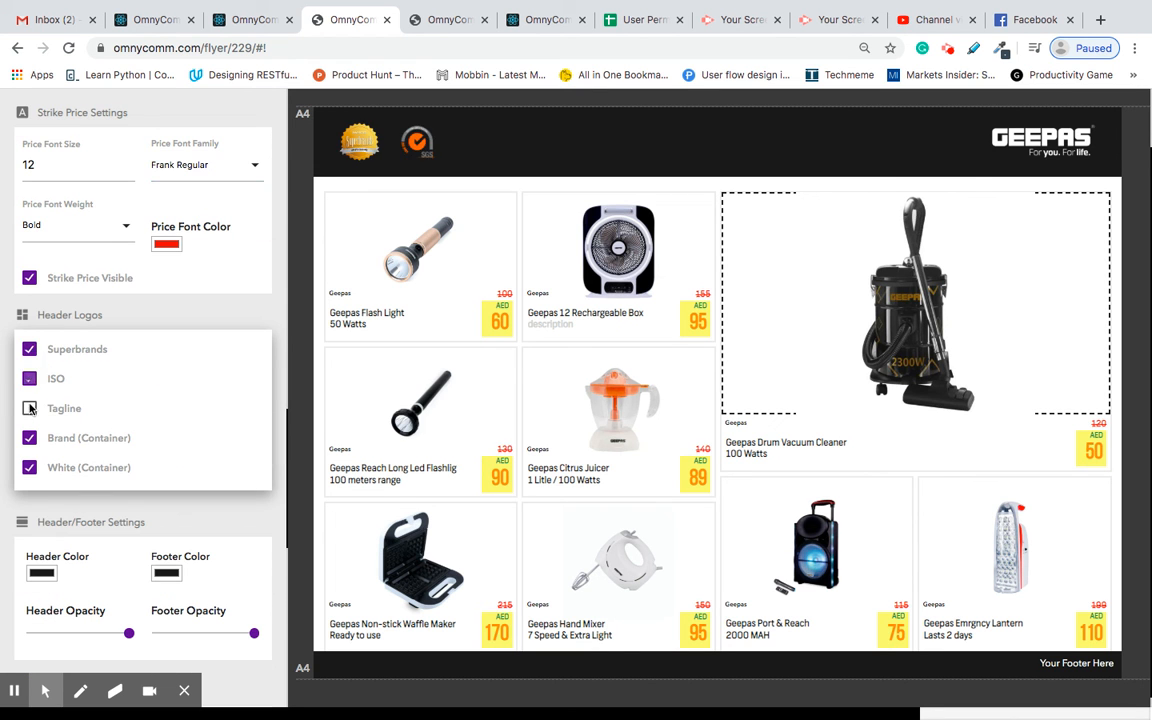
pyautogui.click(30, 408)
pyautogui.scroll(-2, 157, 427)
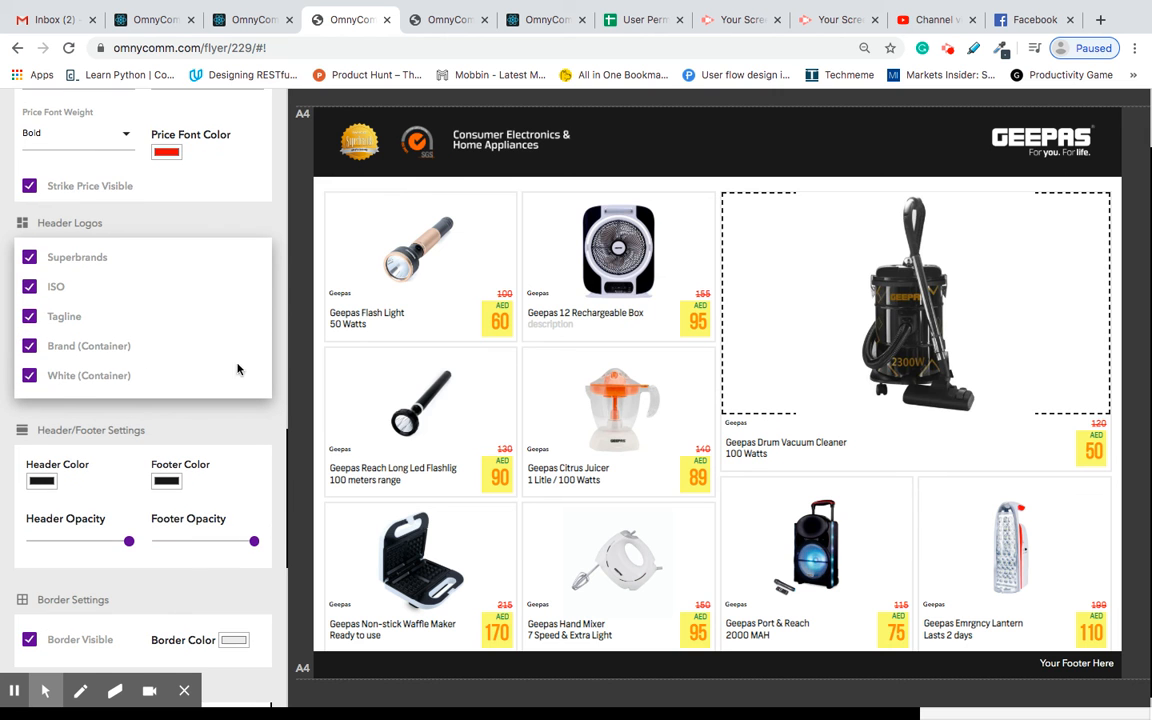
pyautogui.click(31, 346)
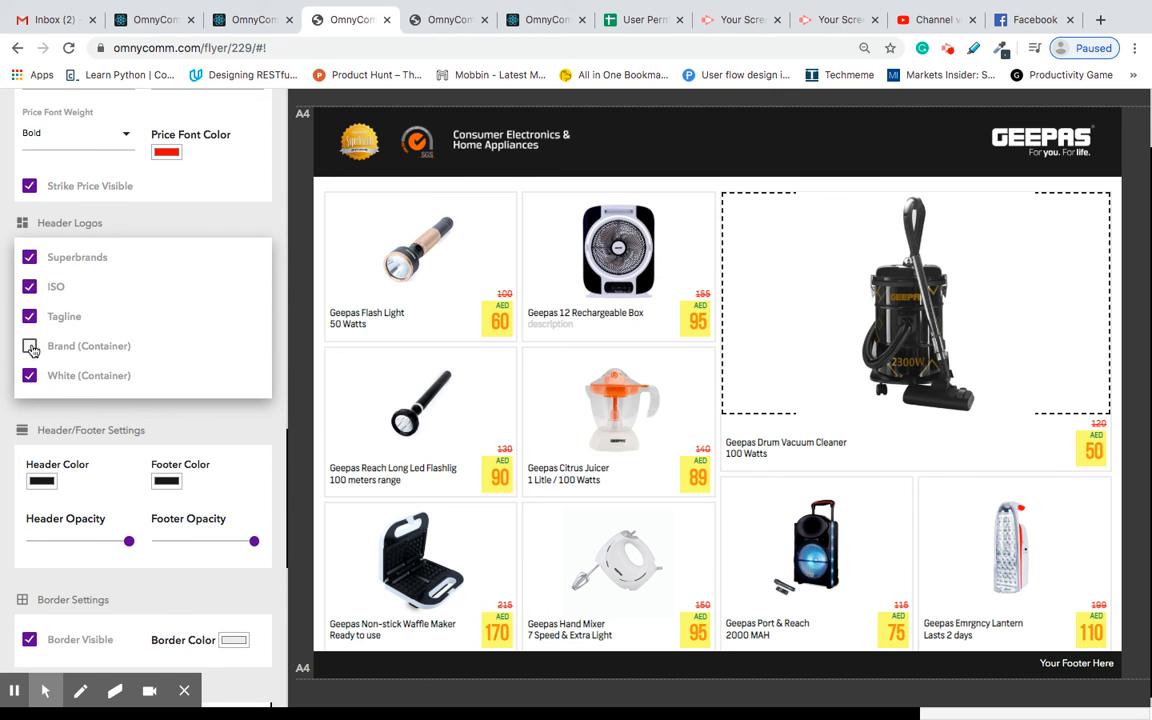
pyautogui.scroll(-1, 144, 345)
pyautogui.scroll(-2, 156, 427)
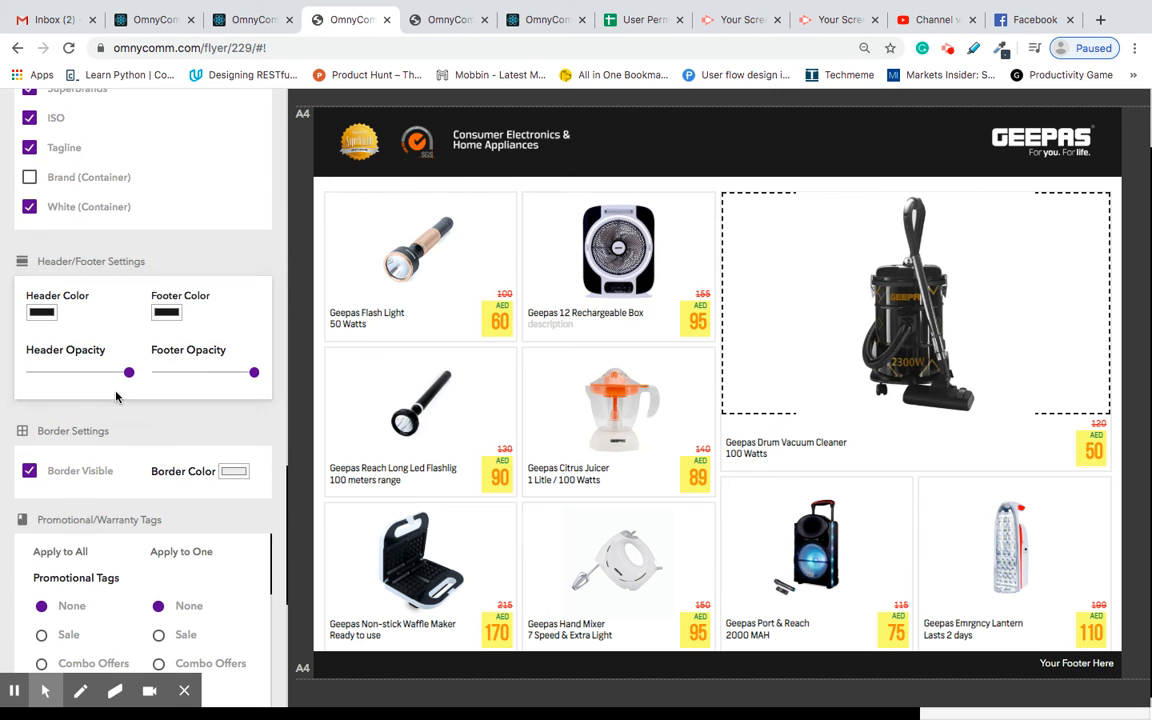
# - Set the border color of the product tiles to Lead
pyautogui.scroll(-5, 220, 409)
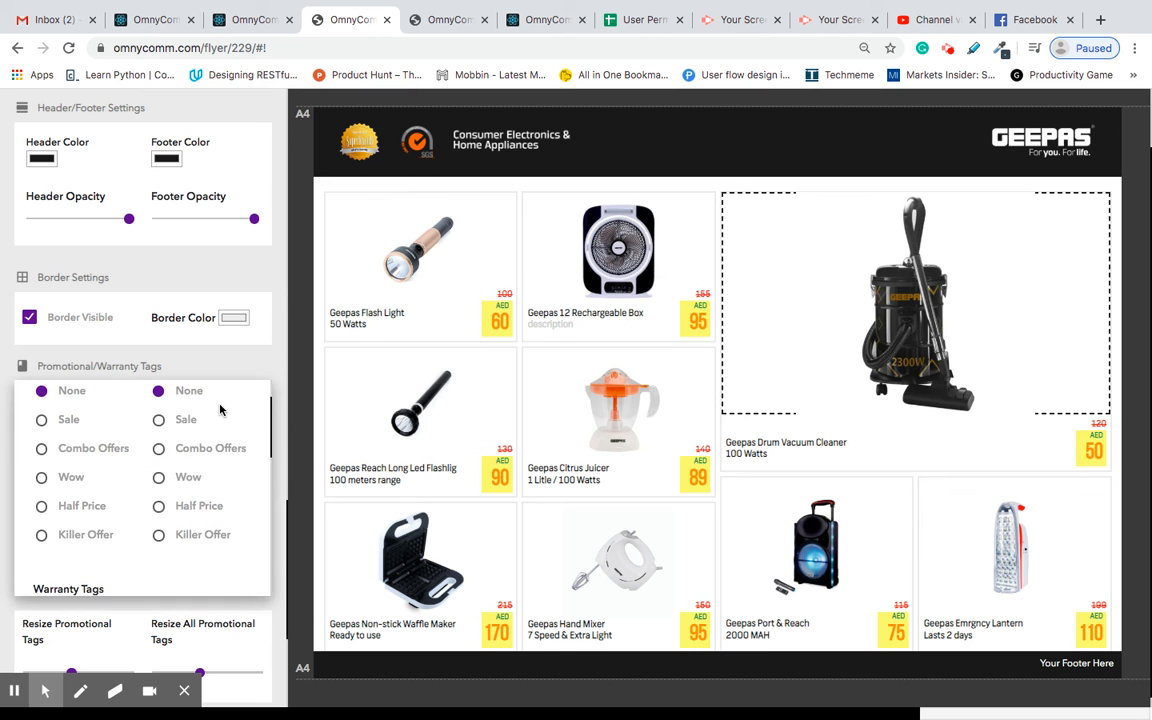
pyautogui.click(233, 276)
pyautogui.click(110, 240)
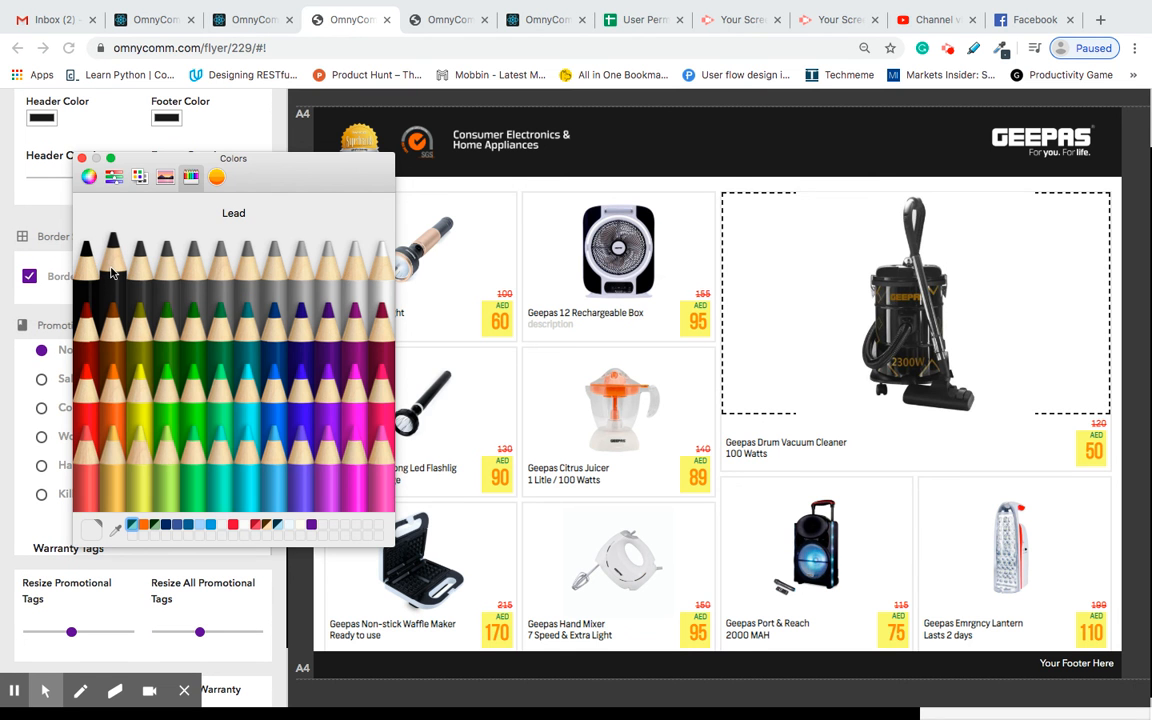
pyautogui.click(81, 157)
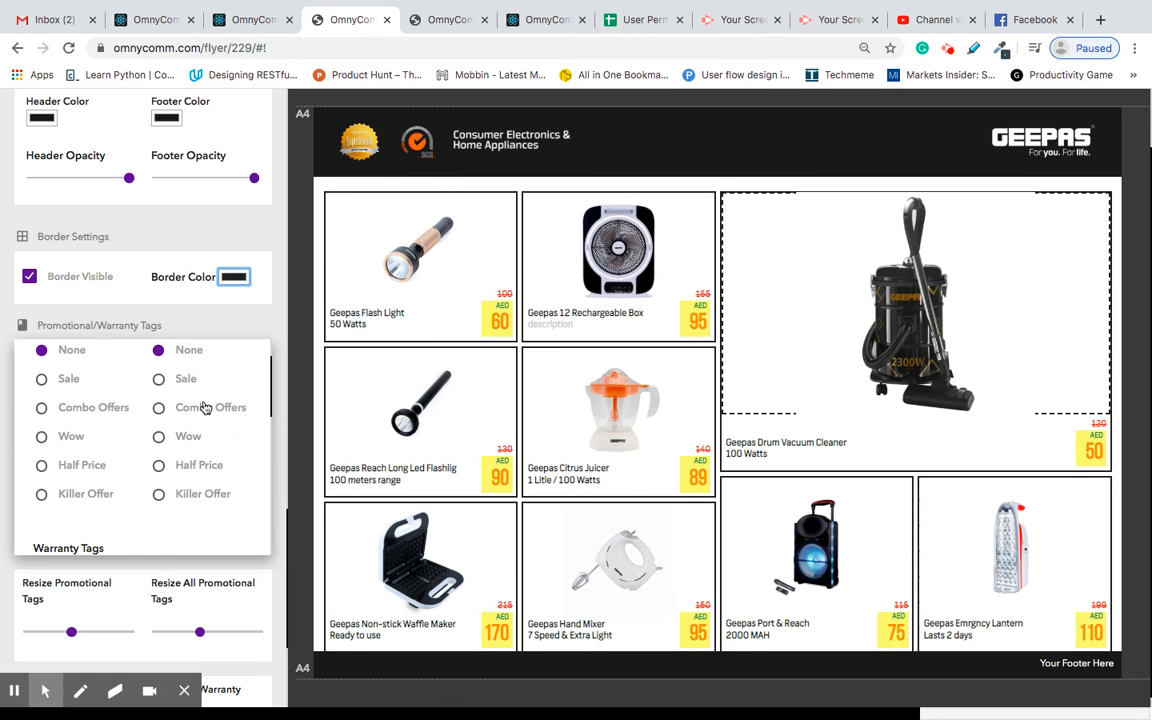
# - Apply the Half Price promotional tag and the Geepas Warranty 3 Year tag to all products
pyautogui.scroll(-3, 231, 428)
pyautogui.scroll(2, 231, 428)
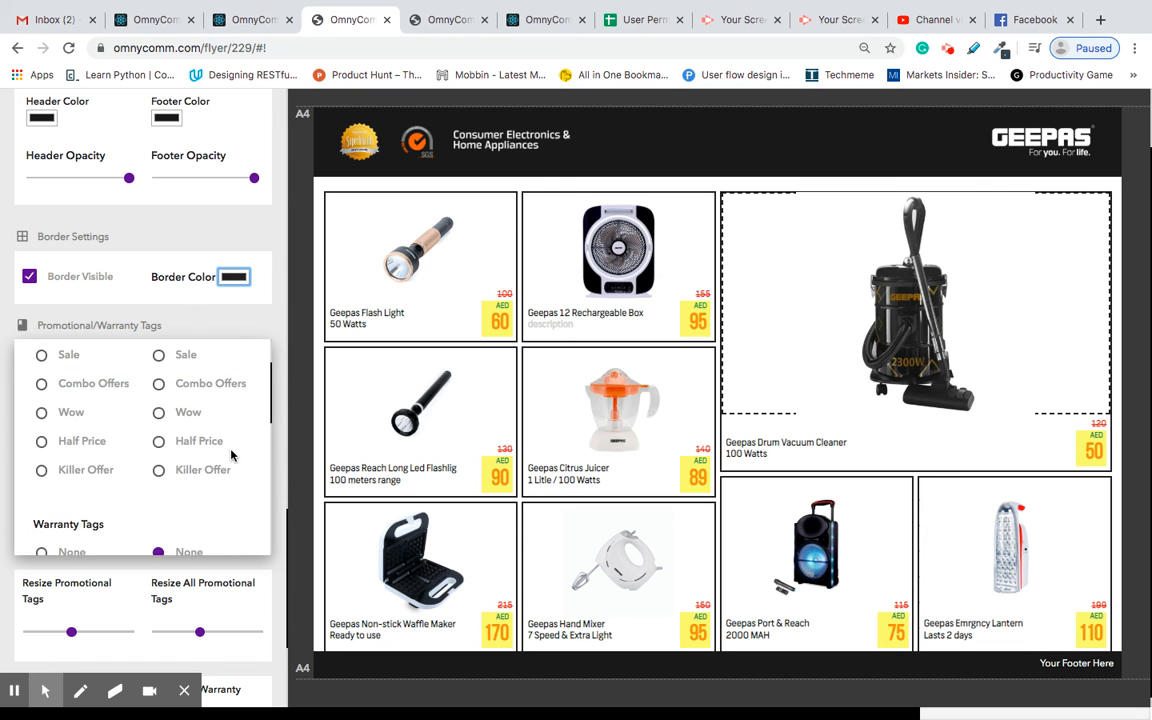
pyautogui.scroll(3, 233, 465)
pyautogui.scroll(-1, 110, 483)
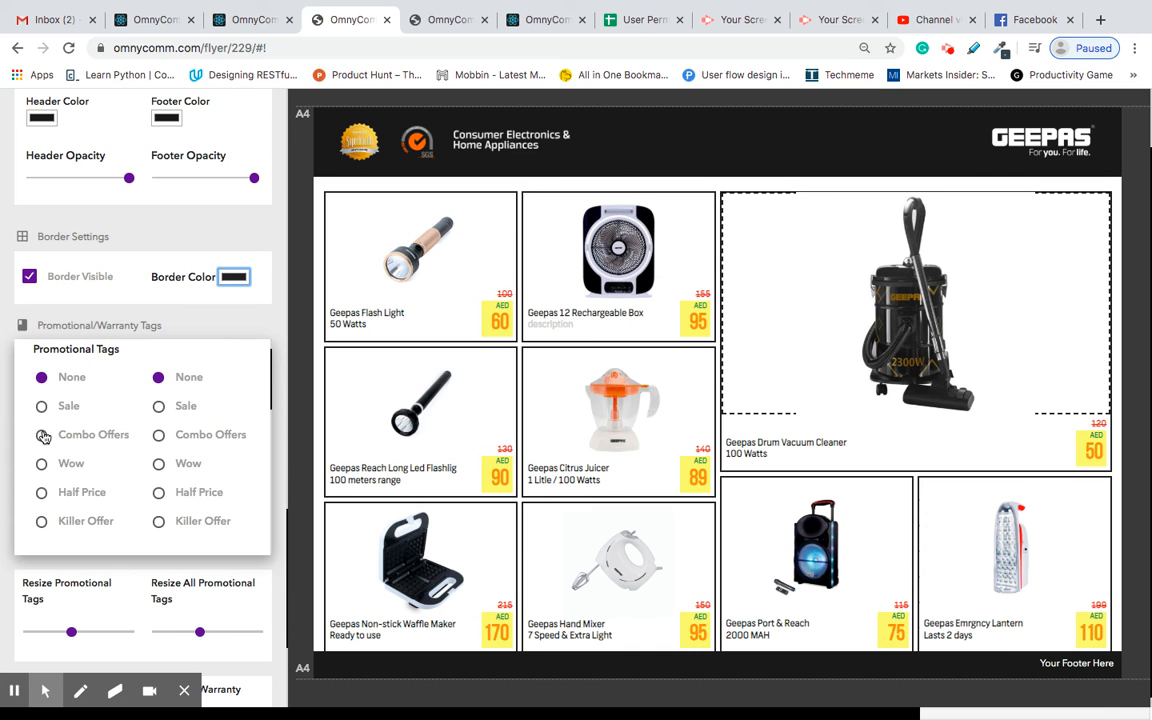
pyautogui.click(42, 492)
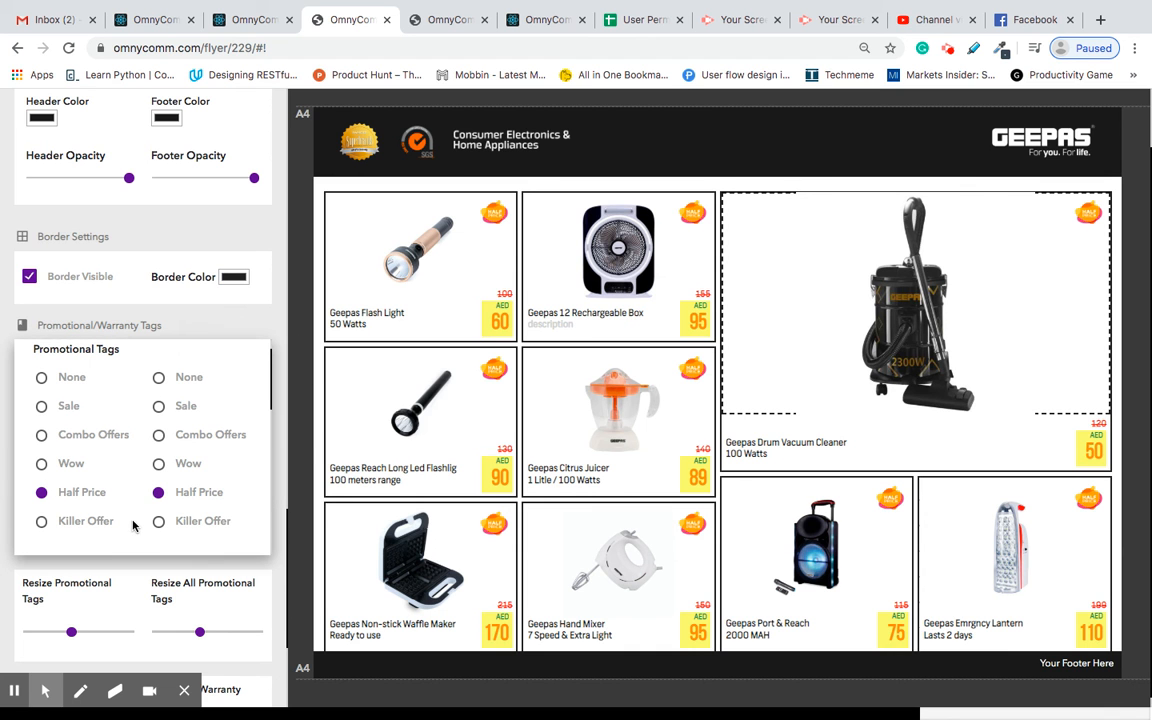
pyautogui.scroll(-5, 134, 522)
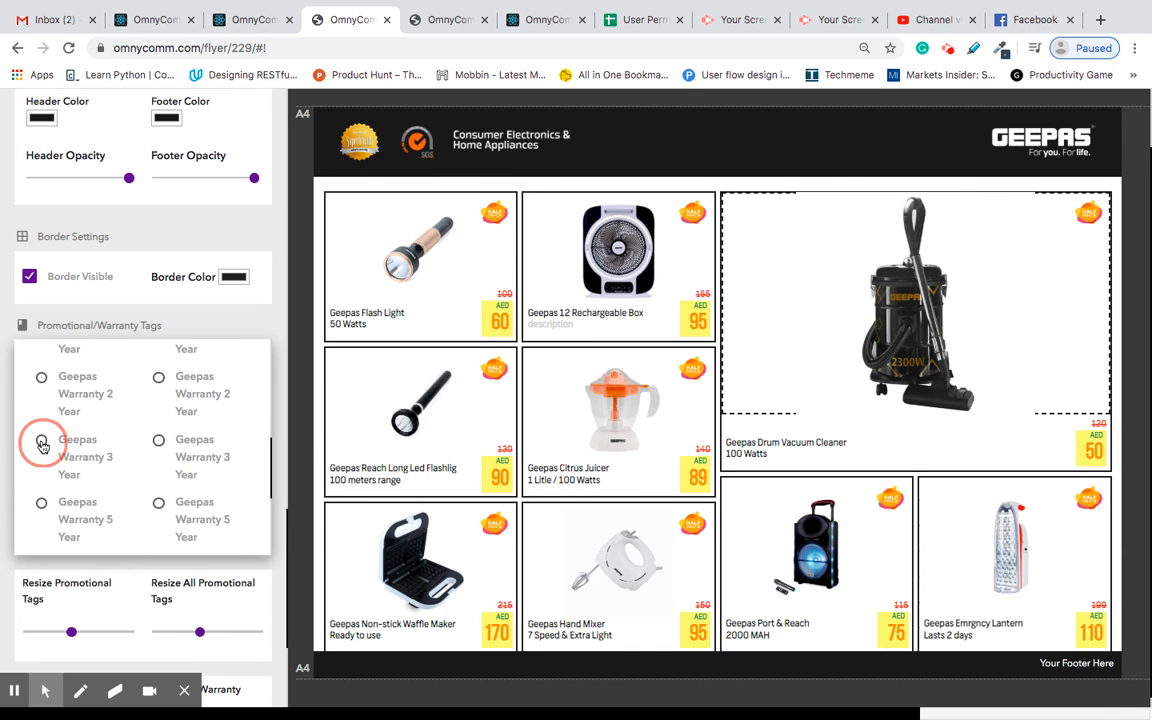
pyautogui.click(42, 443)
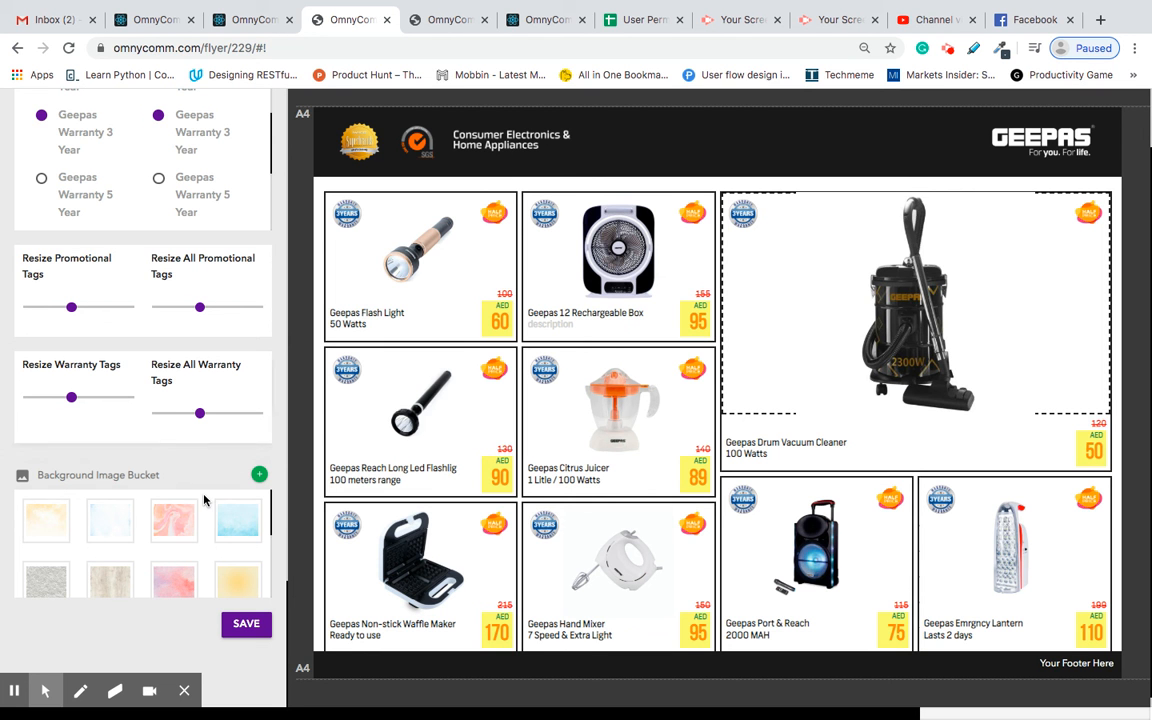
# - Look through the available background images and check individual product tiles across the flyer
pyautogui.scroll(-3, 207, 540)
pyautogui.scroll(-3, 207, 552)
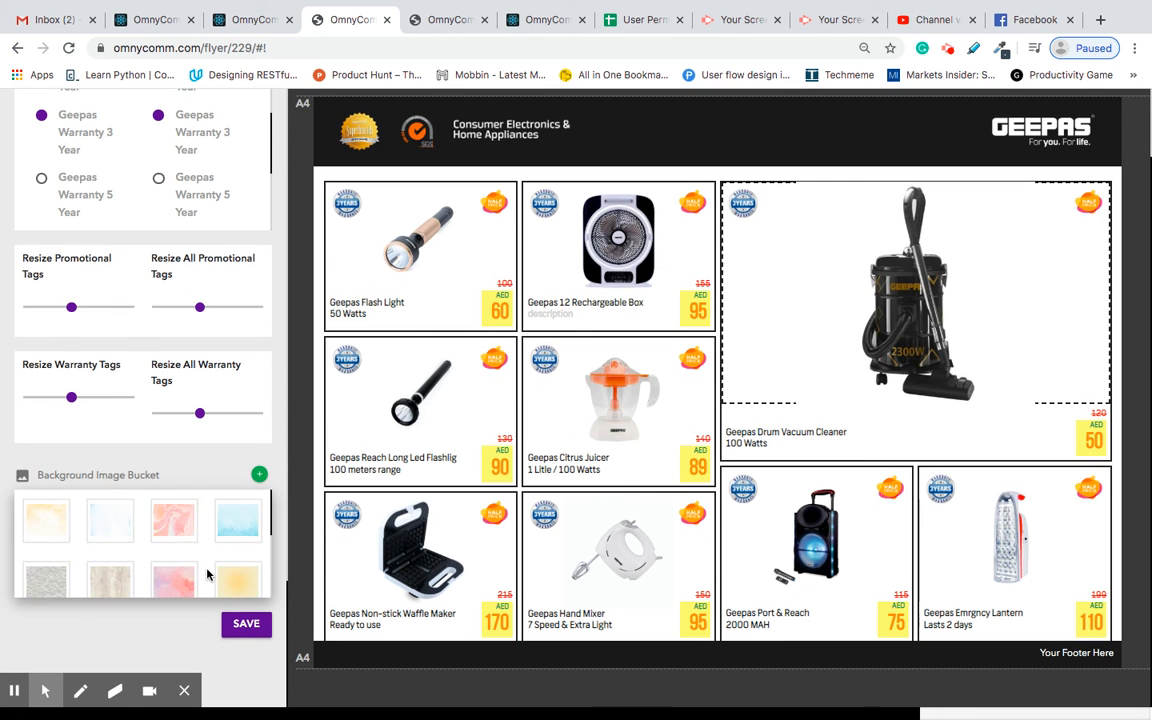
pyautogui.scroll(2, 567, 171)
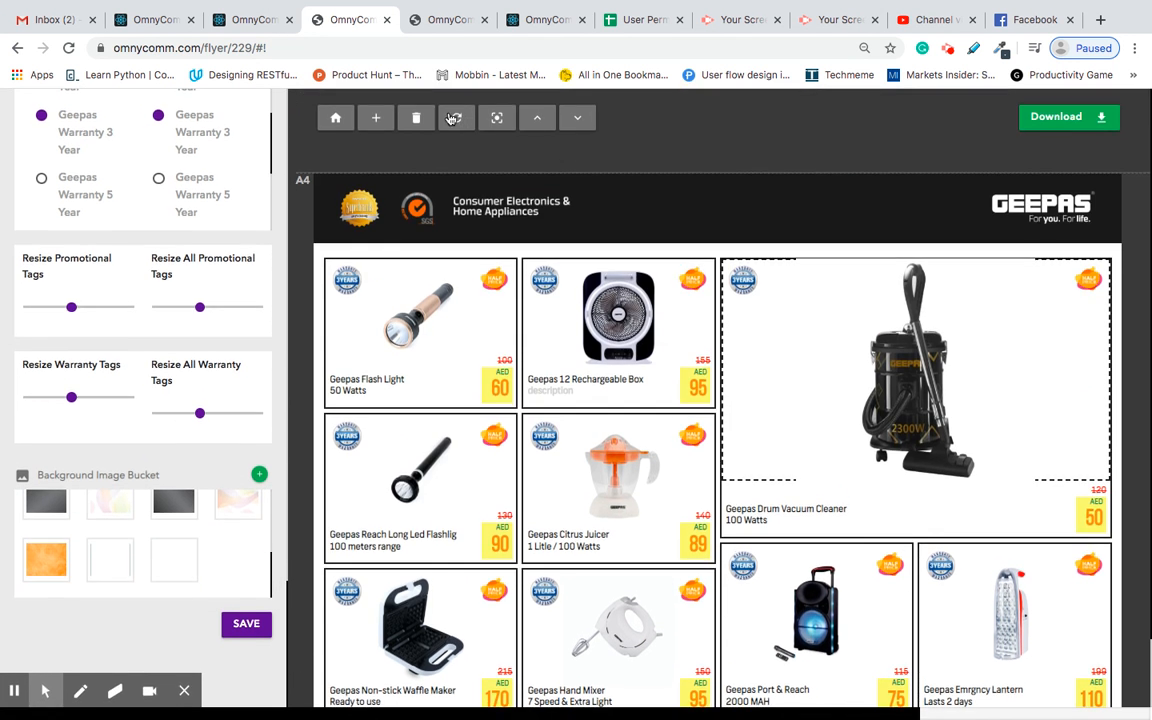
pyautogui.click(499, 118)
pyautogui.scroll(-2, 700, 188)
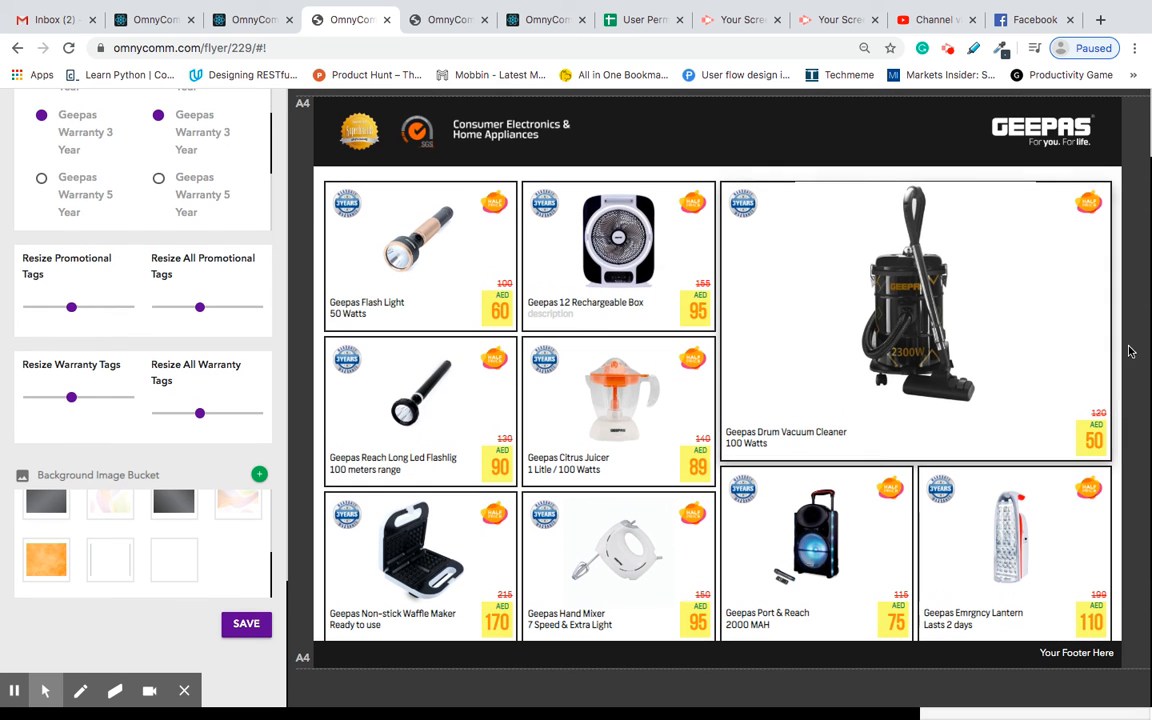
pyautogui.click(825, 315)
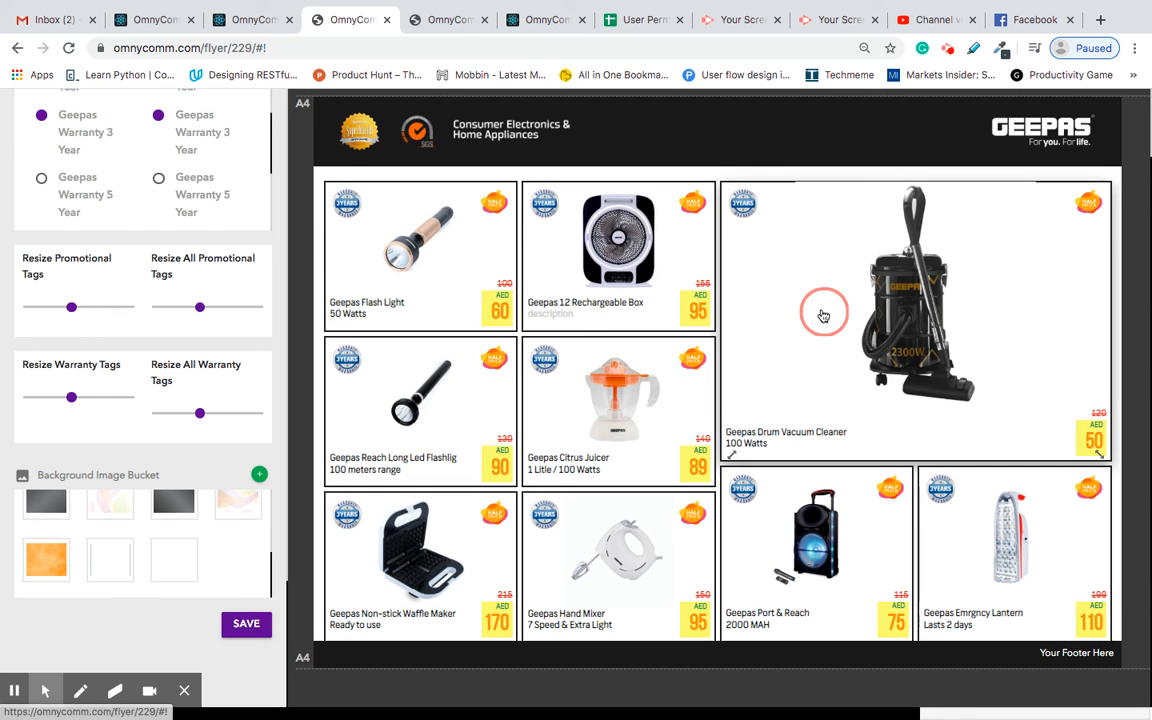
pyautogui.click(626, 388)
pyautogui.click(393, 370)
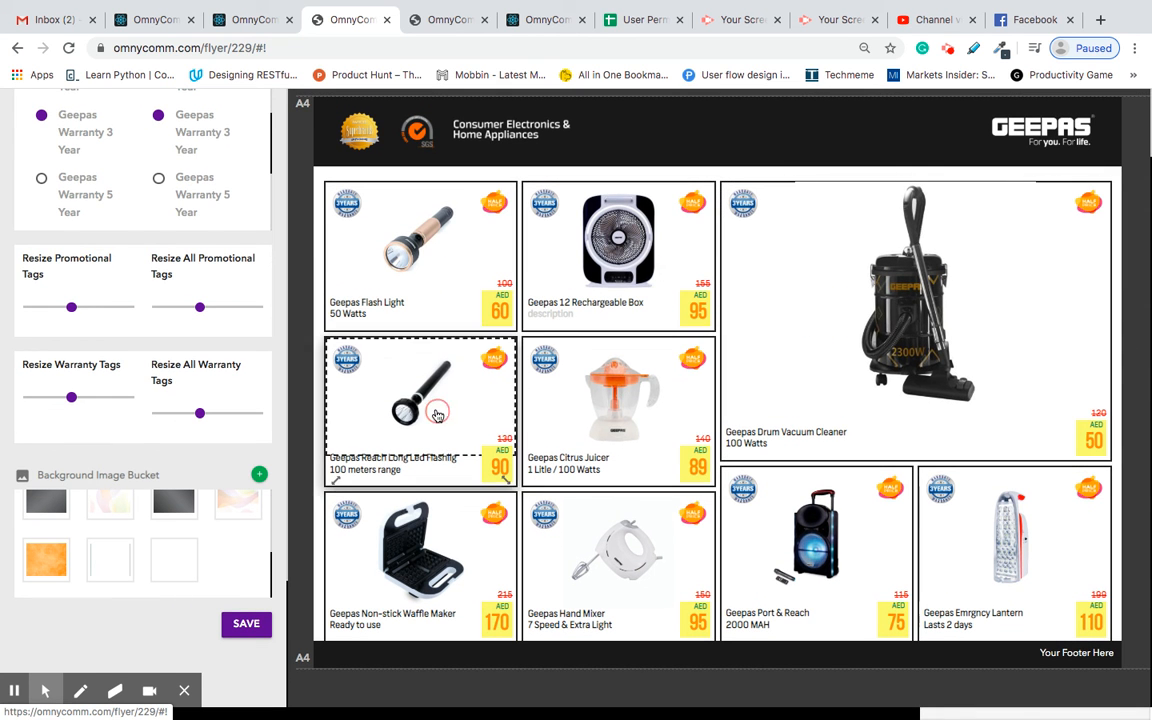
pyautogui.click(413, 238)
pyautogui.click(575, 232)
pyautogui.click(831, 329)
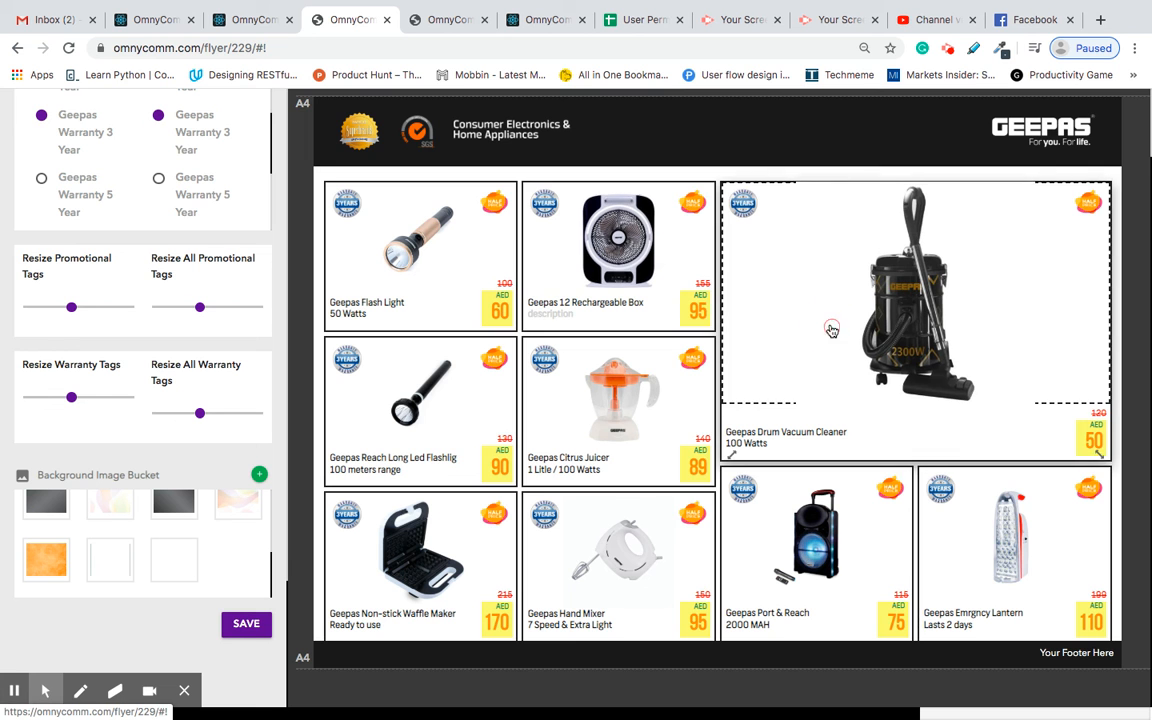
pyautogui.click(640, 558)
pyautogui.click(804, 545)
# - Download the flyer and open the exported Customer_BulkUpload_Flyer.jpg full screen in Preview
pyautogui.scroll(1, 863, 406)
pyautogui.scroll(2, 863, 406)
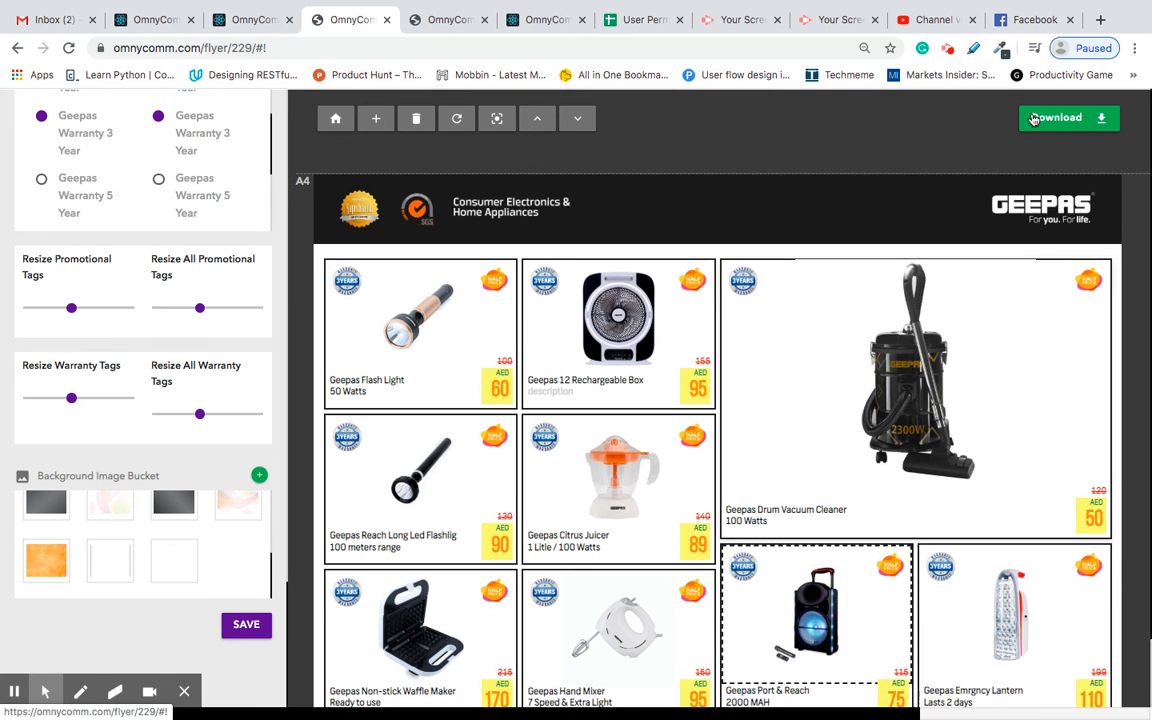
pyautogui.click(1062, 117)
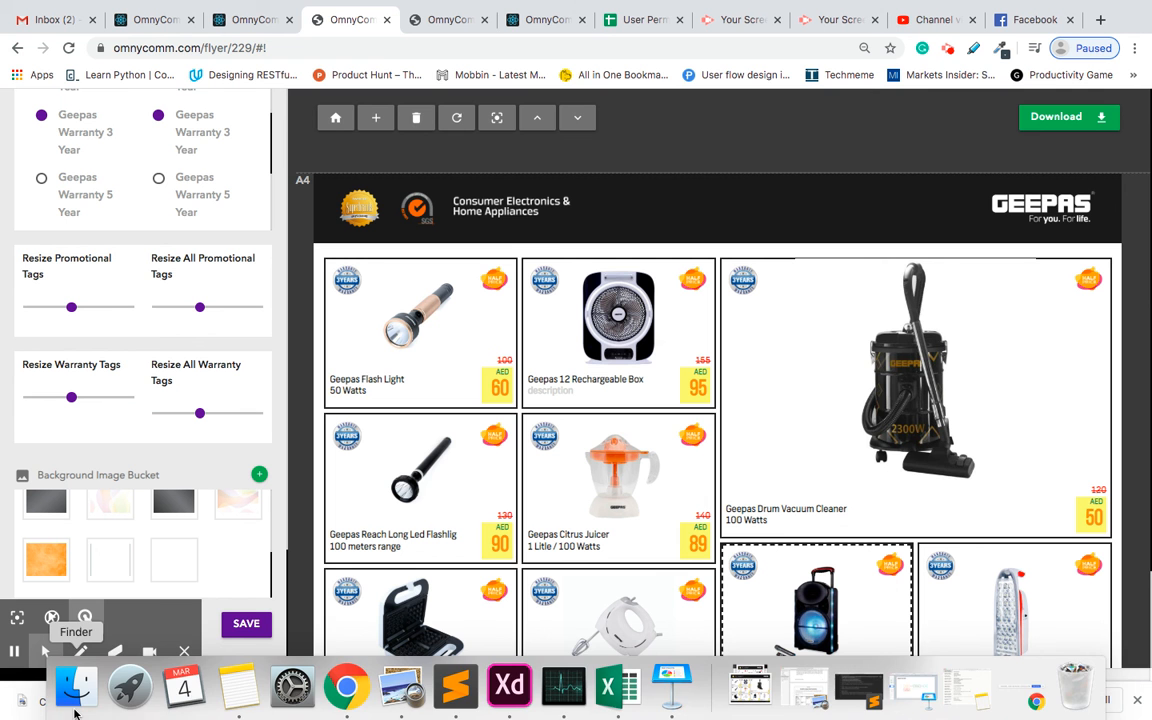
pyautogui.click(85, 702)
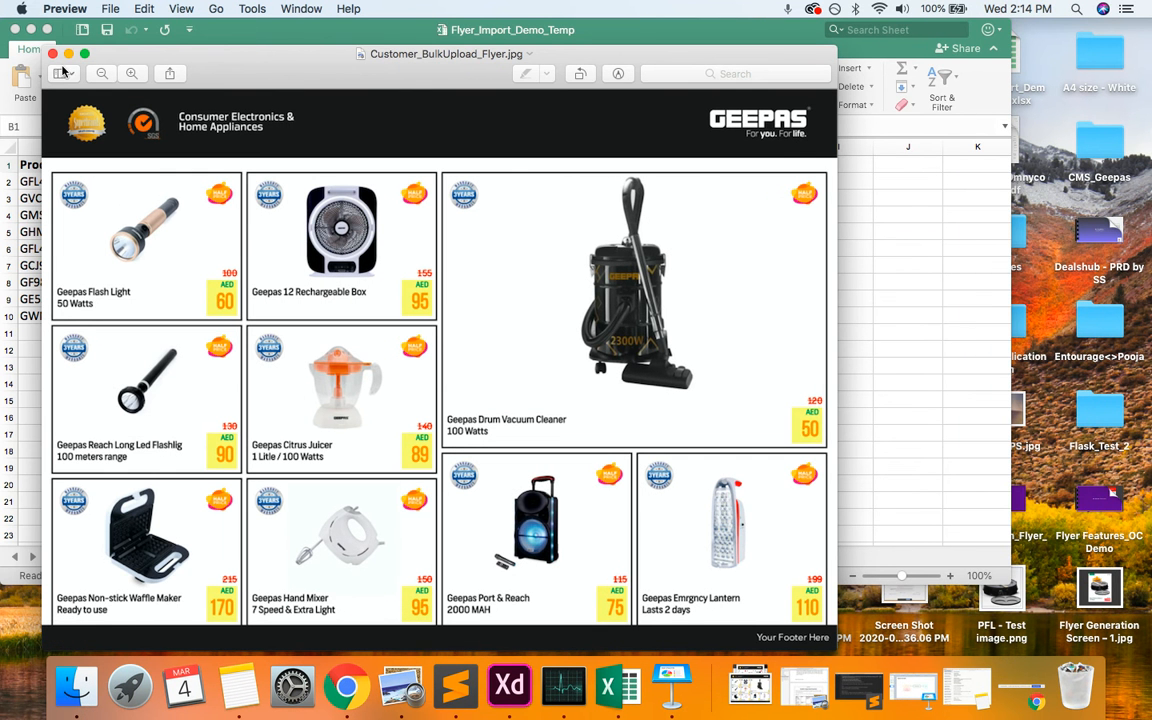
pyautogui.click(87, 54)
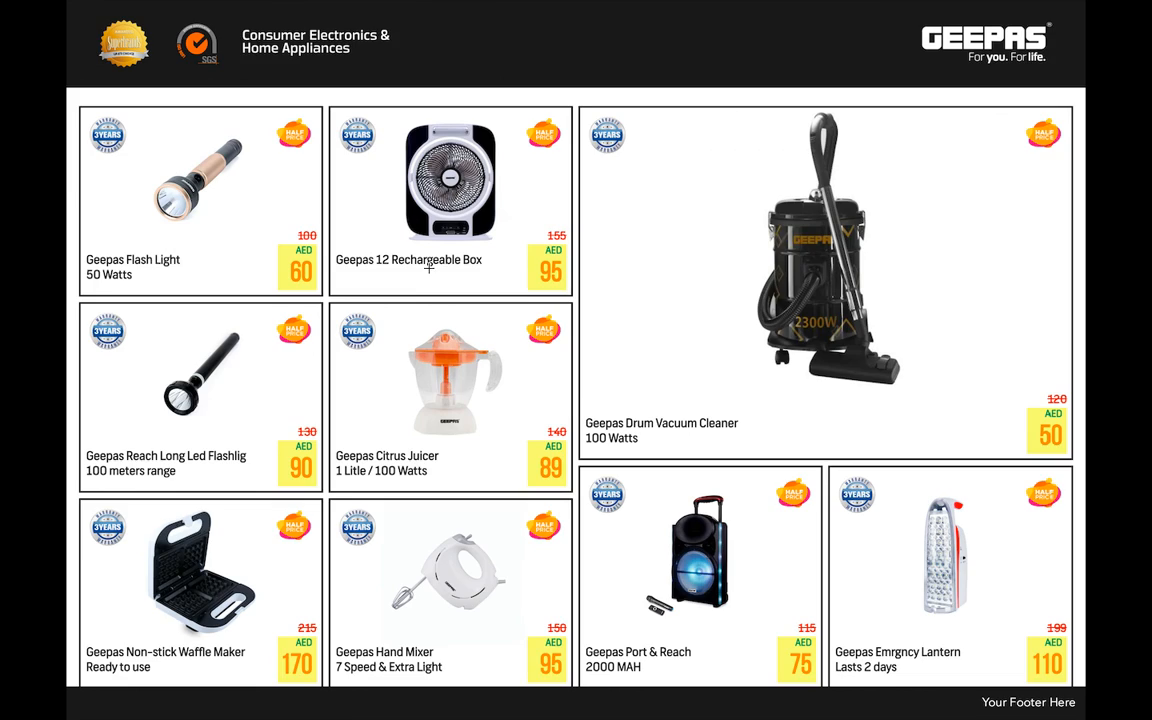
# - Zoom in on the exported flyer to examine its image quality, close it and return to the flyer editor in Chrome
pyautogui.scroll(5, 429, 268)
pyautogui.scroll(3, 429, 268)
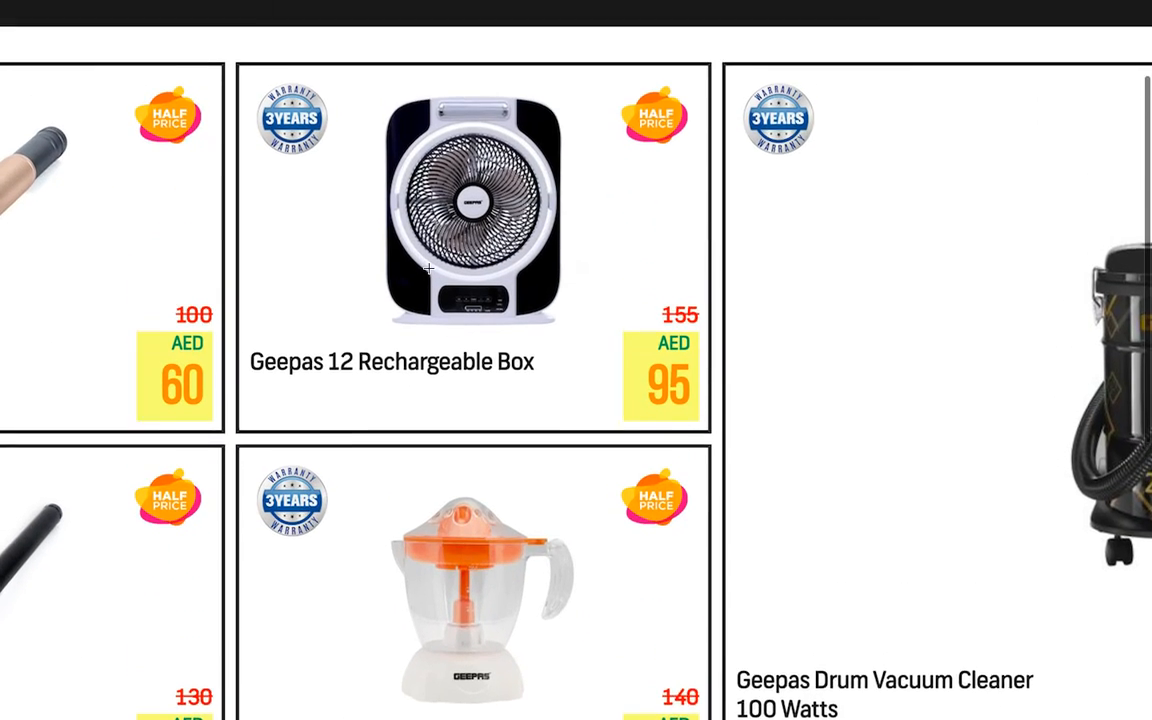
pyautogui.scroll(-5, 429, 268)
pyautogui.hscroll(10, 429, 268)
pyautogui.scroll(3, 429, 268)
pyautogui.scroll(-10, 429, 268)
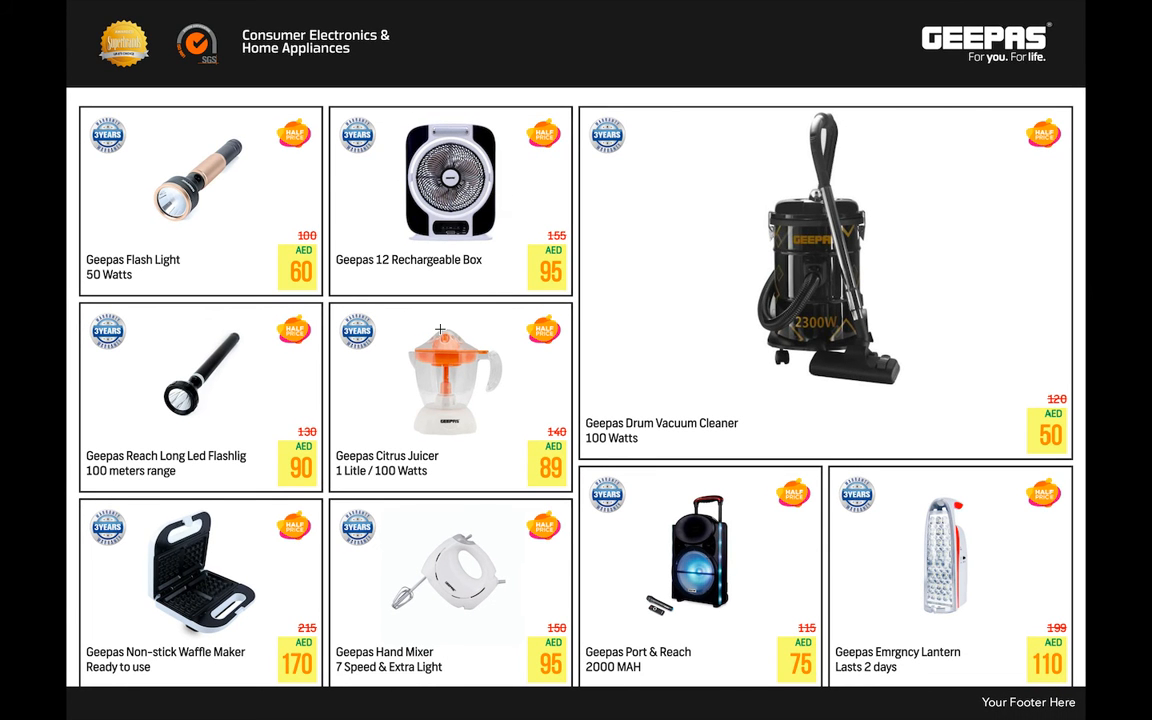
pyautogui.moveTo(72, 6)
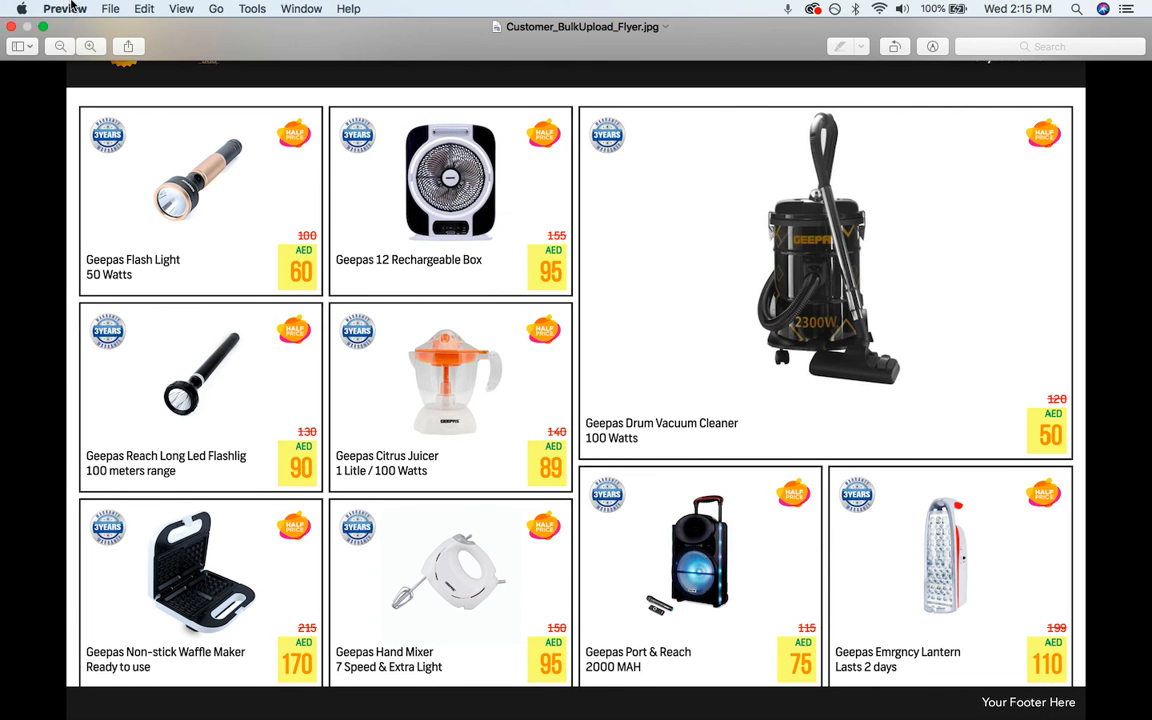
pyautogui.click(11, 27)
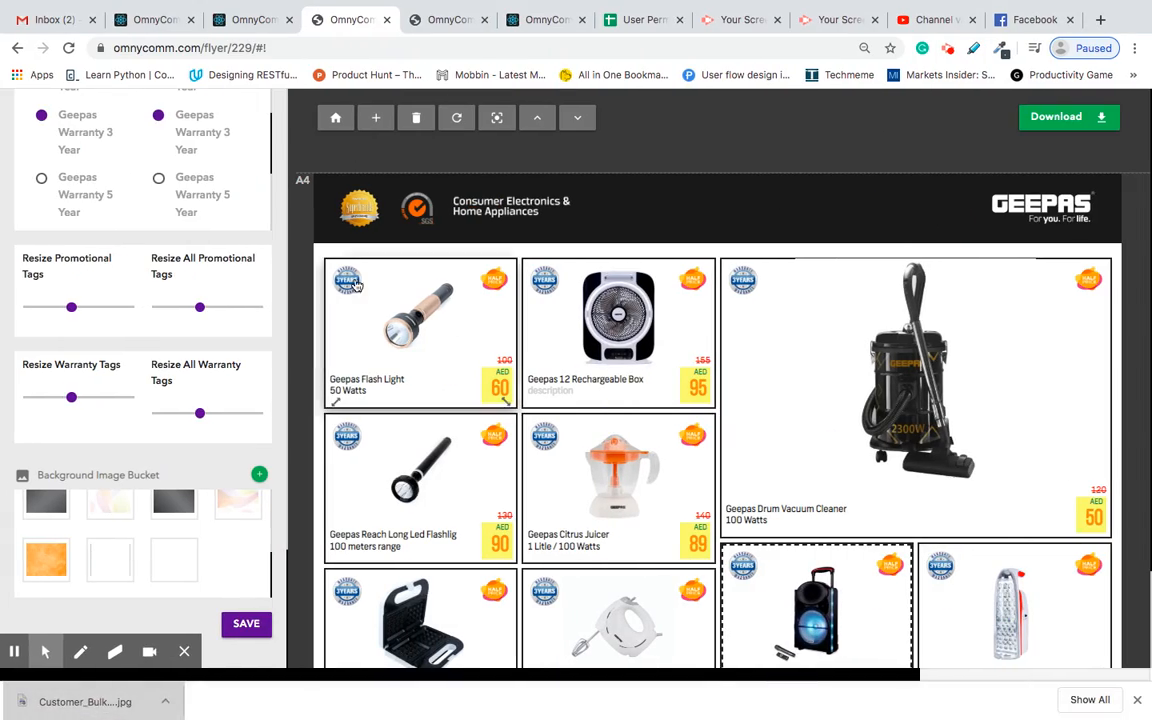
# - Review the flyer's settings from the product basket and flash light images through the image, title and price box options
pyautogui.scroll(5, 226, 149)
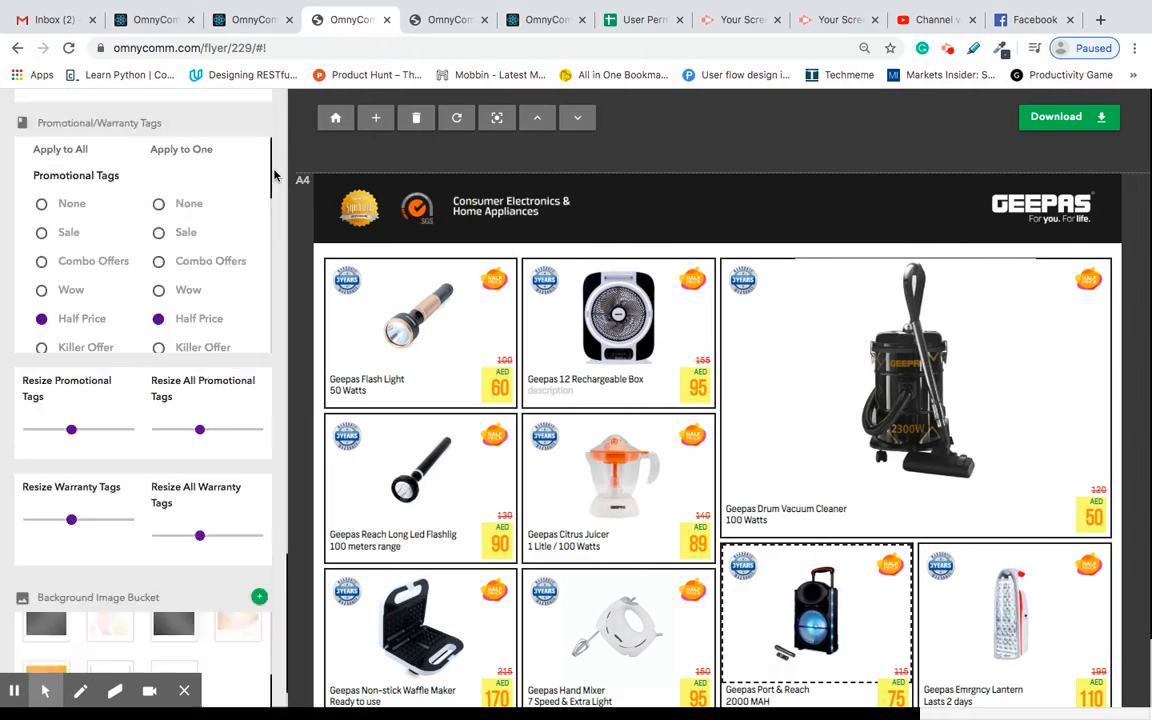
pyautogui.scroll(10, 275, 176)
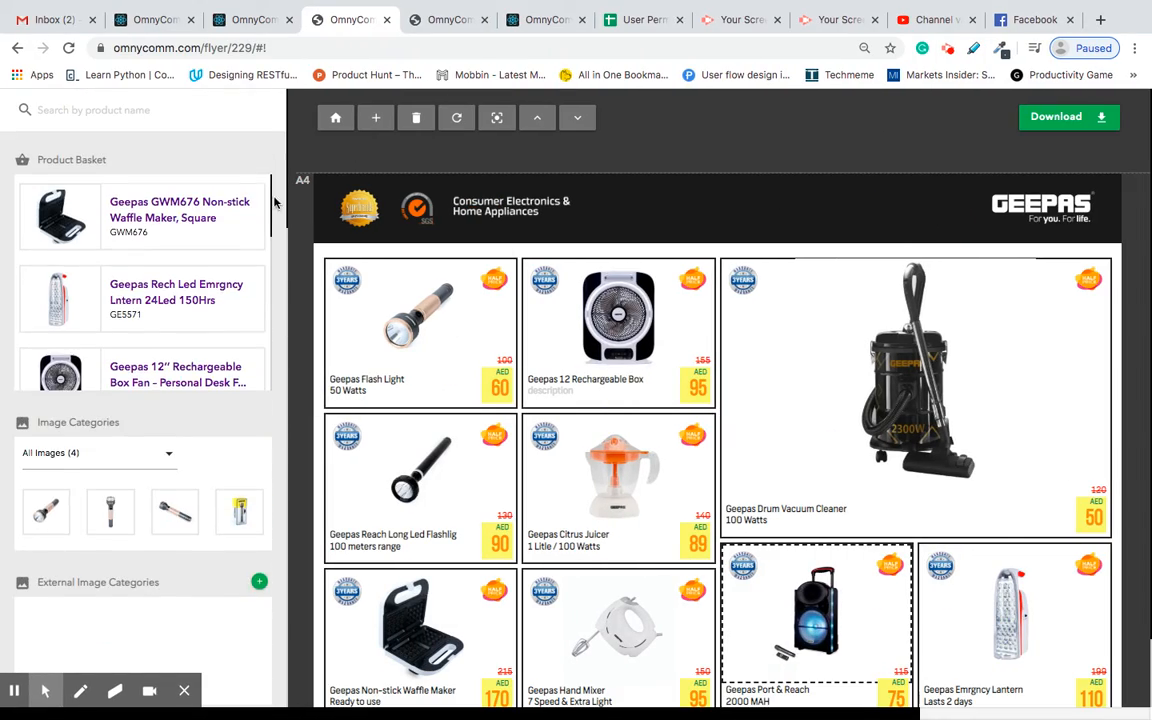
pyautogui.hotkey('ctrl', 'Left')
pyautogui.hotkey('ctrl', 'Right')
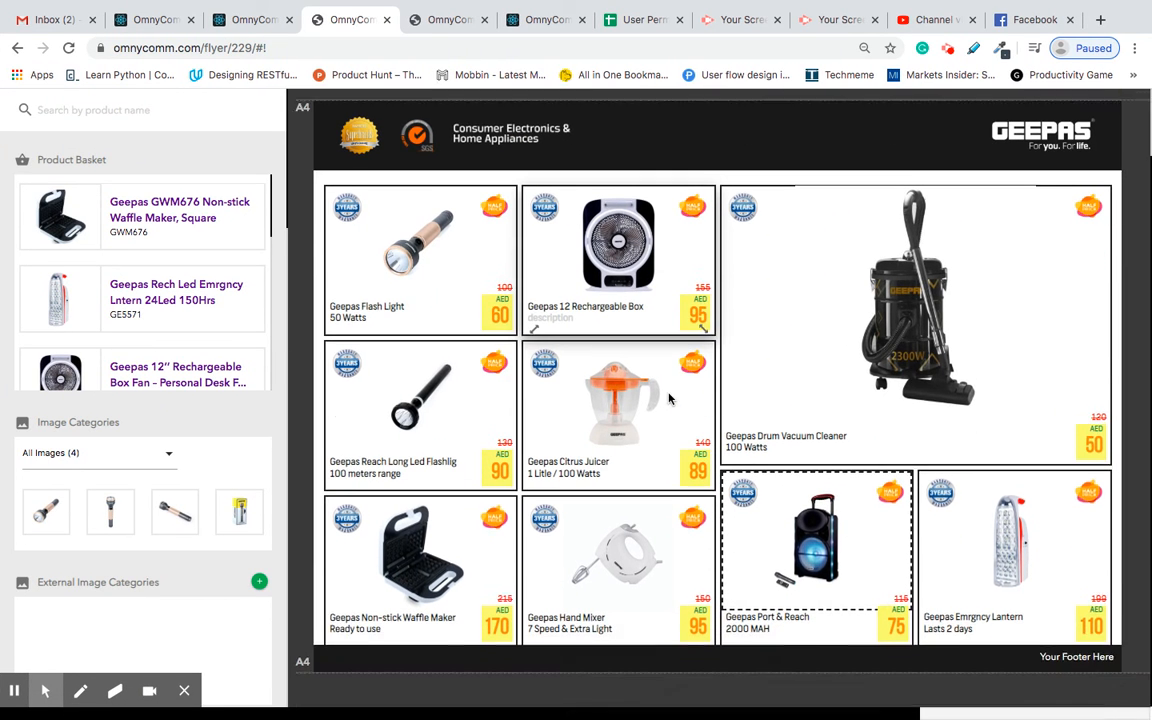
pyautogui.scroll(-1, 681, 480)
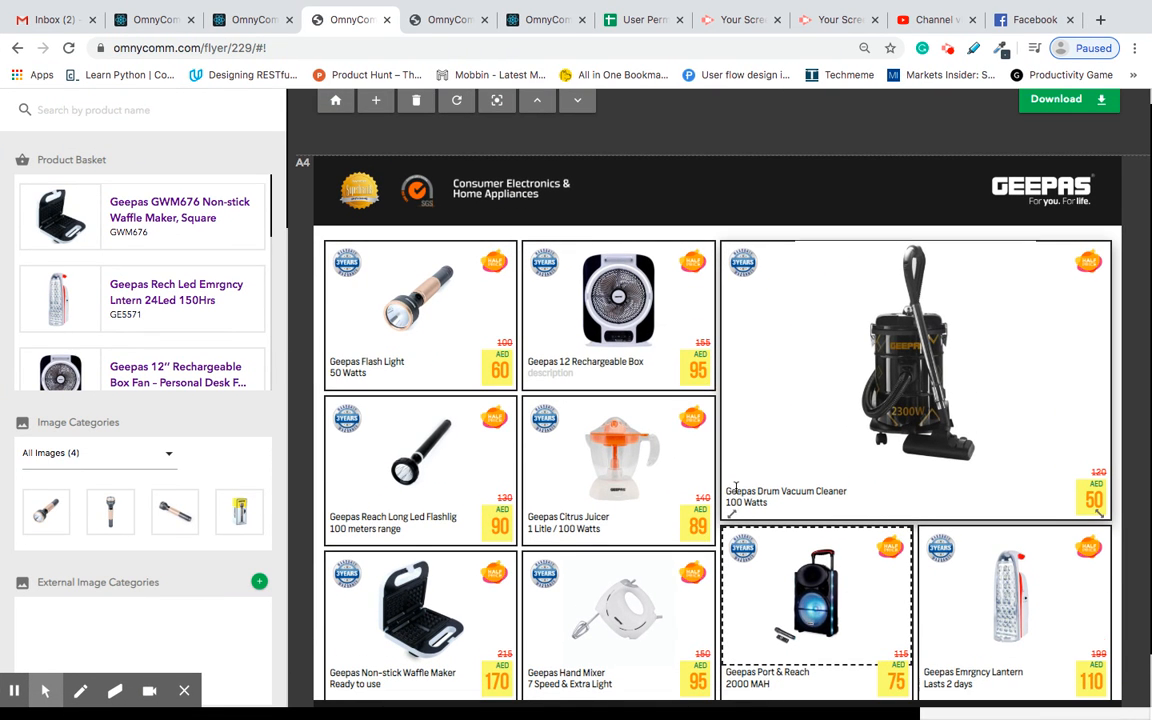
pyautogui.scroll(-3, 735, 487)
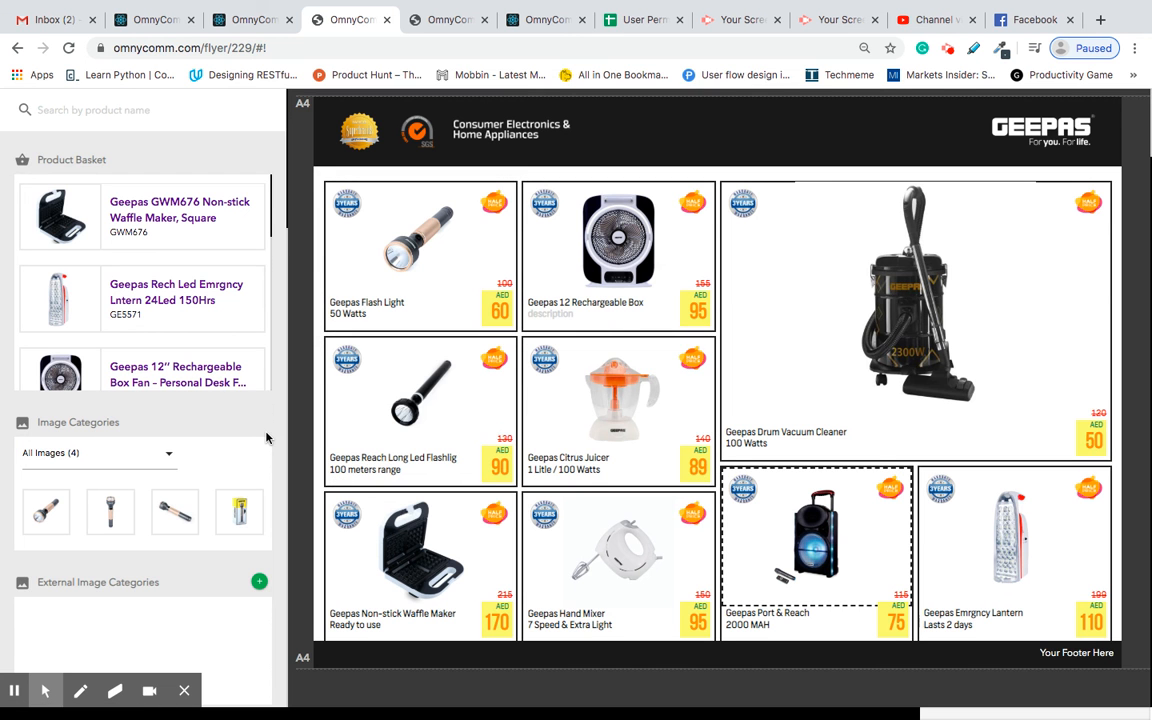
pyautogui.scroll(-3, 266, 437)
pyautogui.scroll(3, 442, 257)
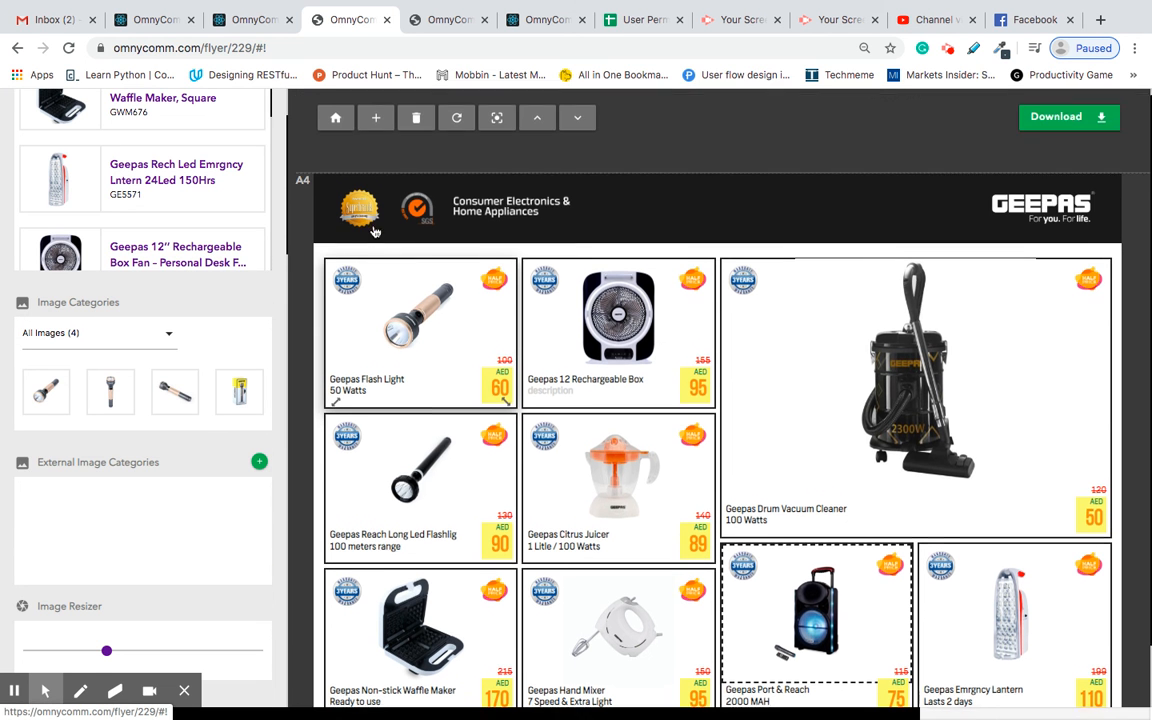
pyautogui.scroll(2, 213, 216)
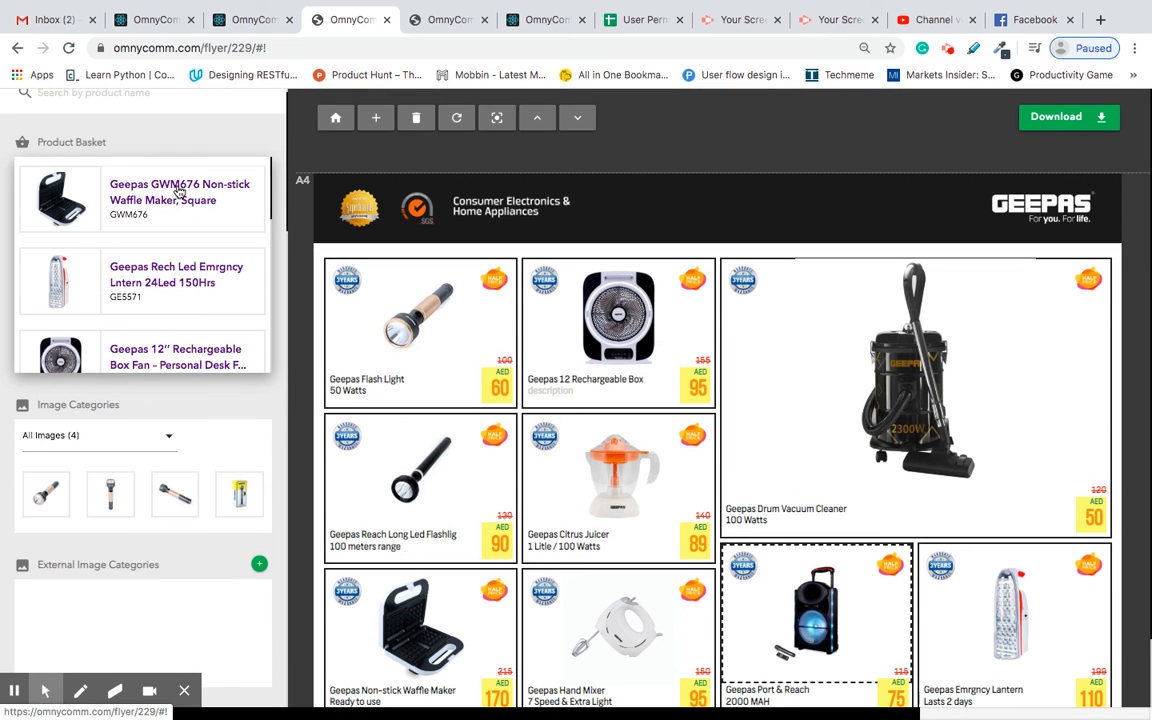
pyautogui.click(399, 304)
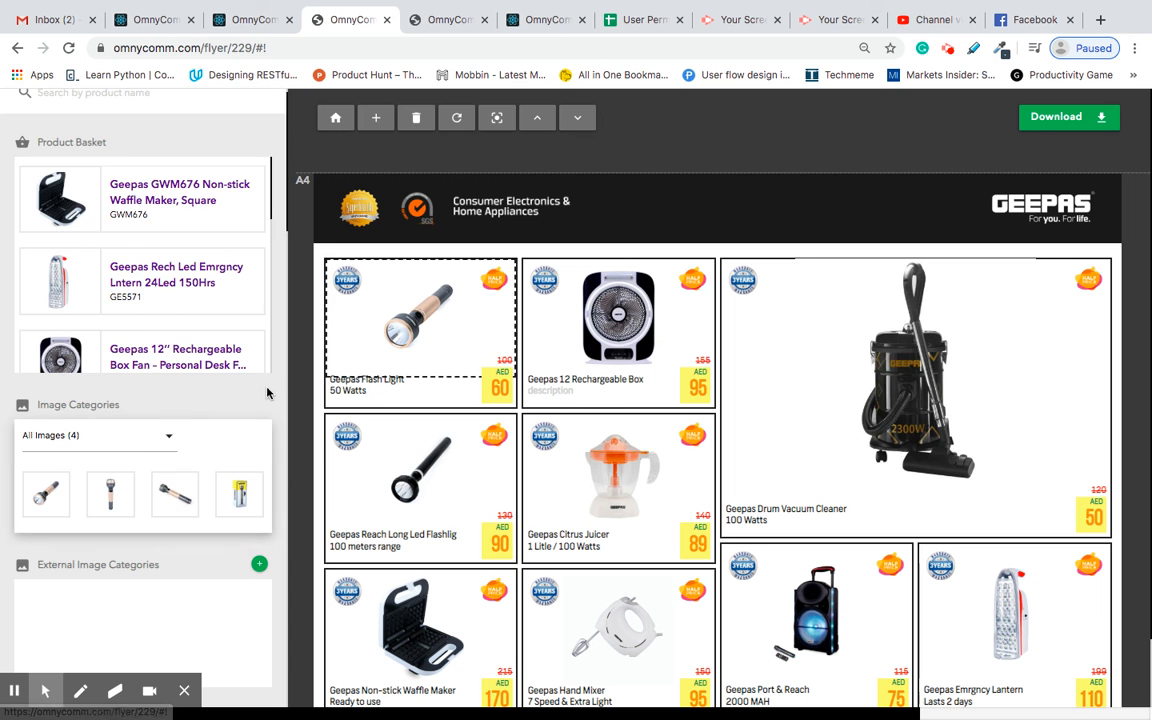
pyautogui.scroll(-6, 267, 392)
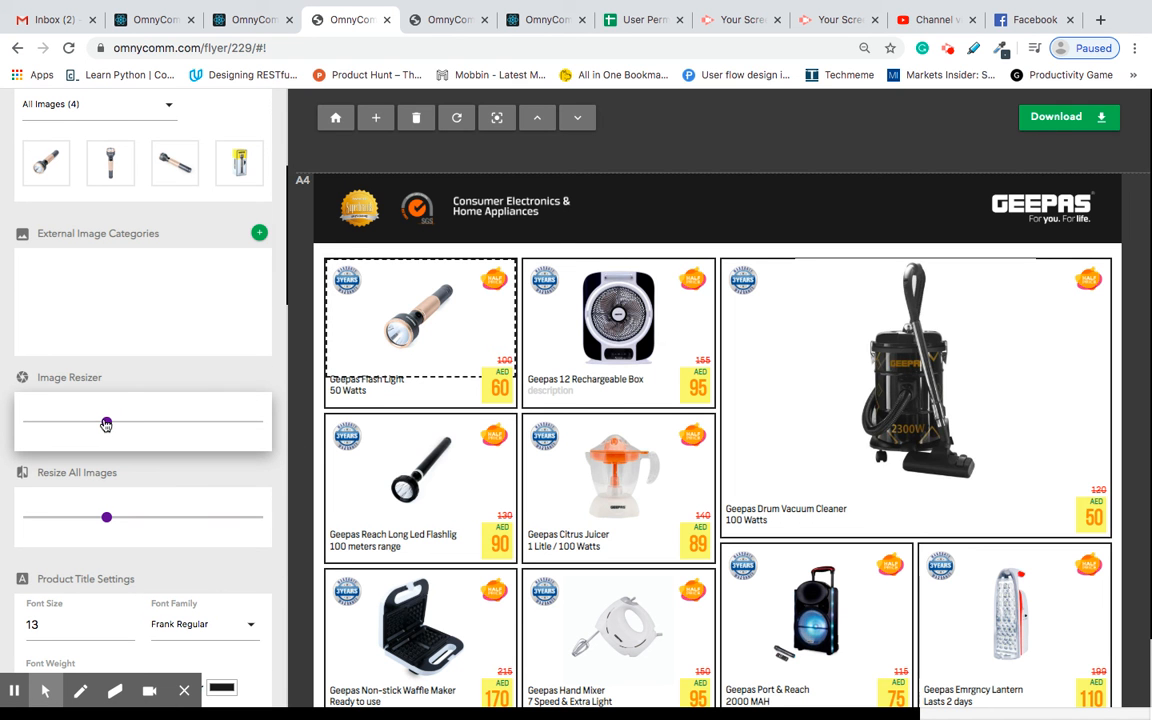
pyautogui.scroll(-1, 491, 427)
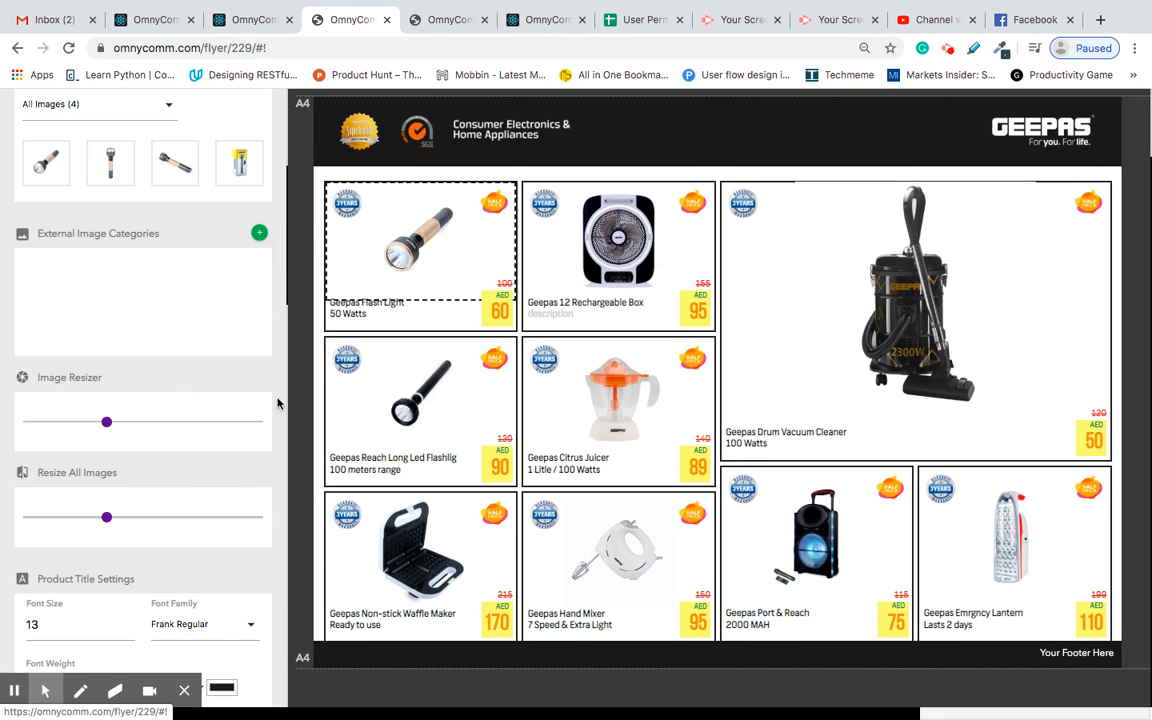
pyautogui.scroll(-6, 212, 595)
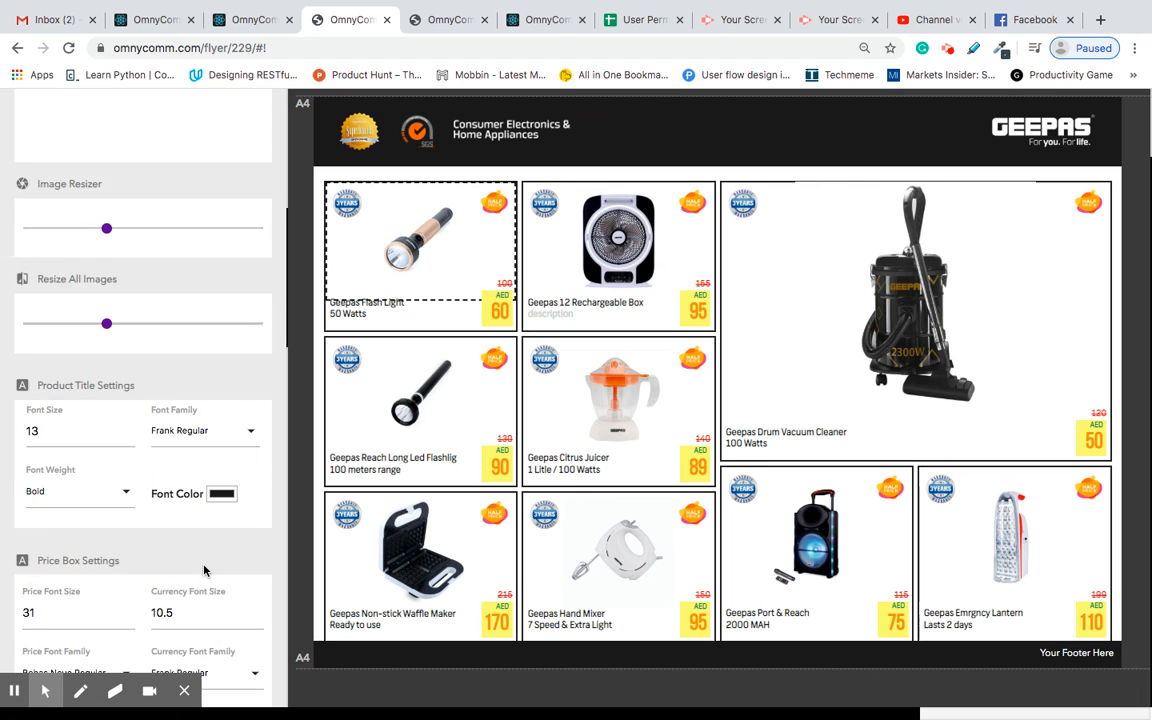
pyautogui.moveTo(44, 695)
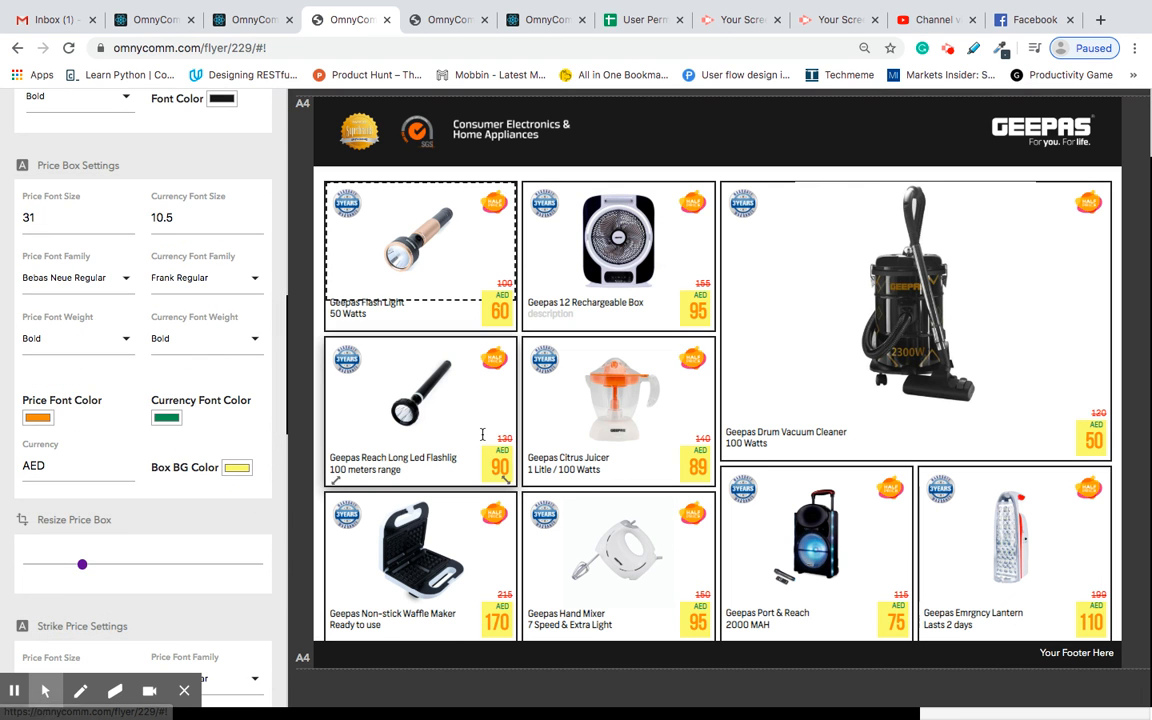
pyautogui.scroll(1, 574, 360)
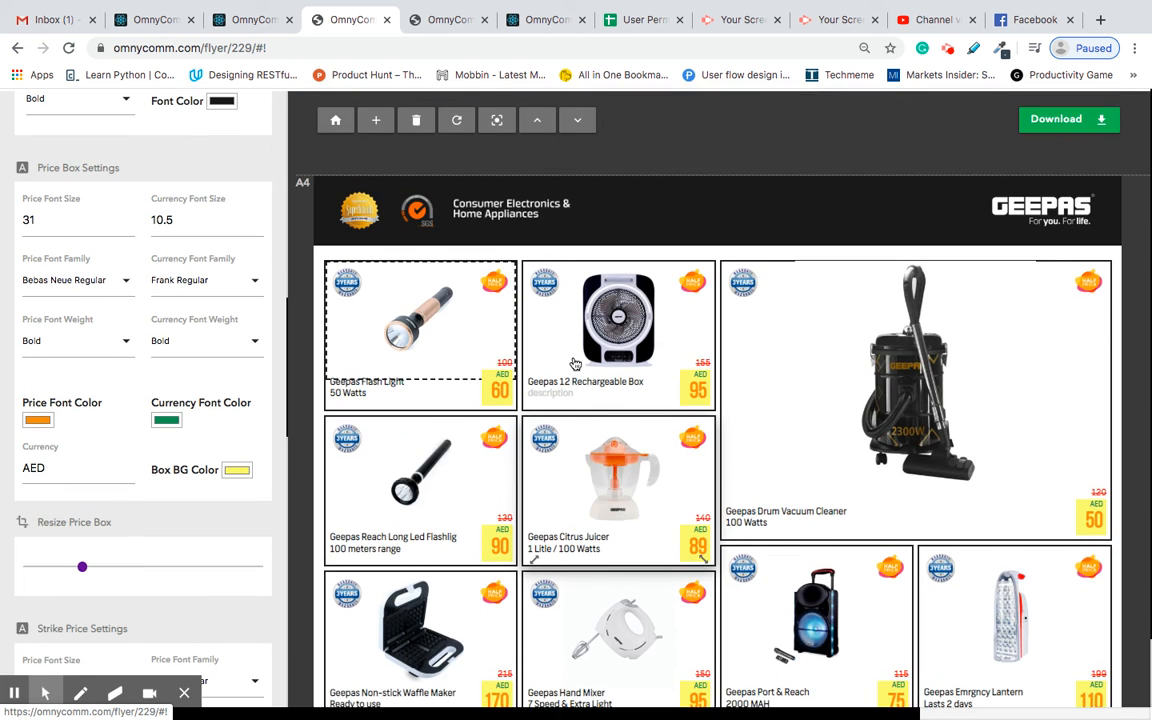
pyautogui.scroll(-1, 570, 350)
pyautogui.scroll(1, 562, 268)
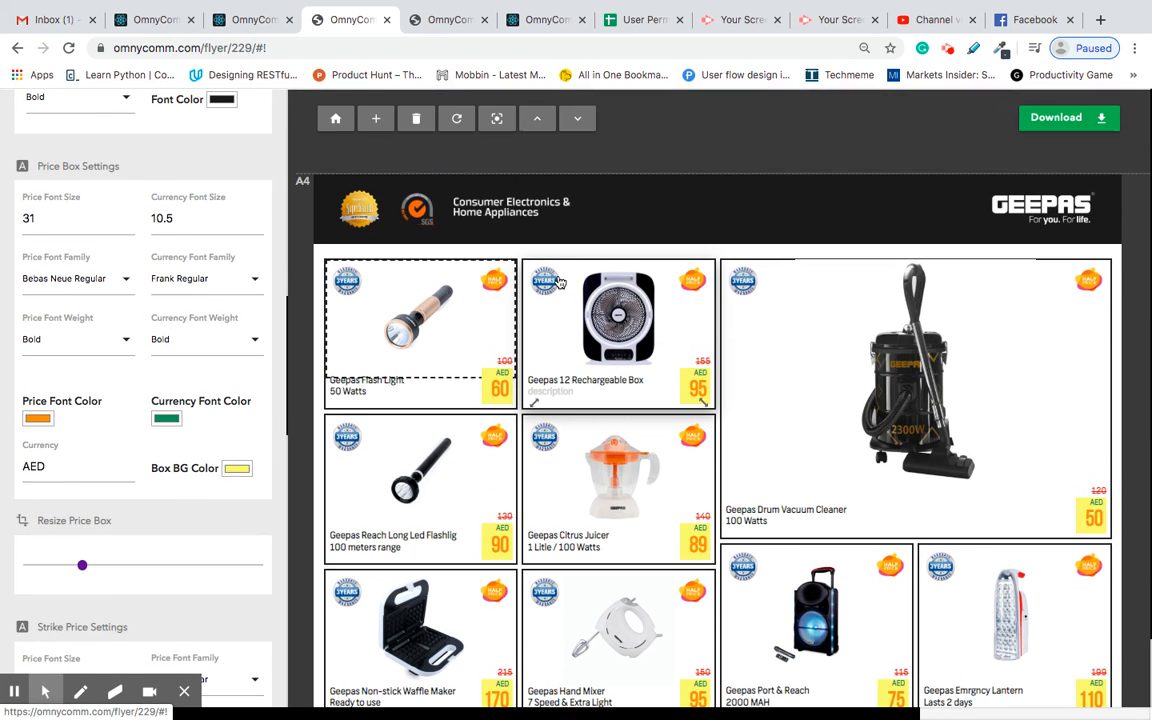
pyautogui.scroll(-1, 560, 280)
pyautogui.scroll(1, 560, 283)
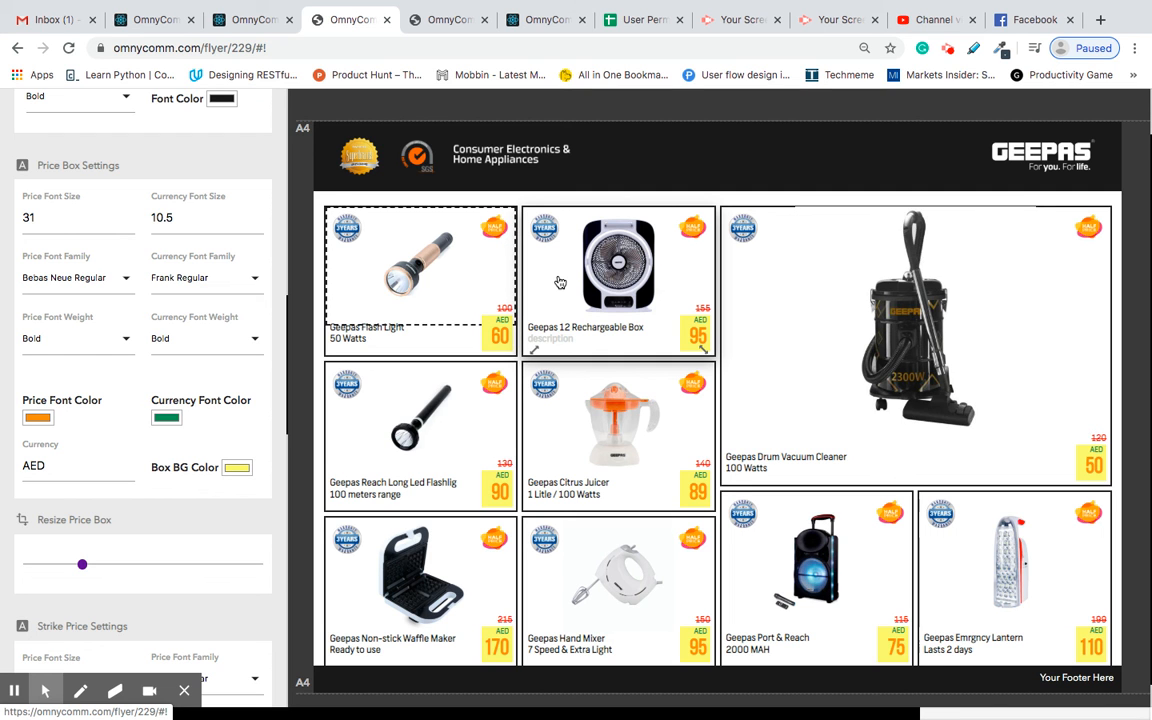
pyautogui.scroll(1, 560, 283)
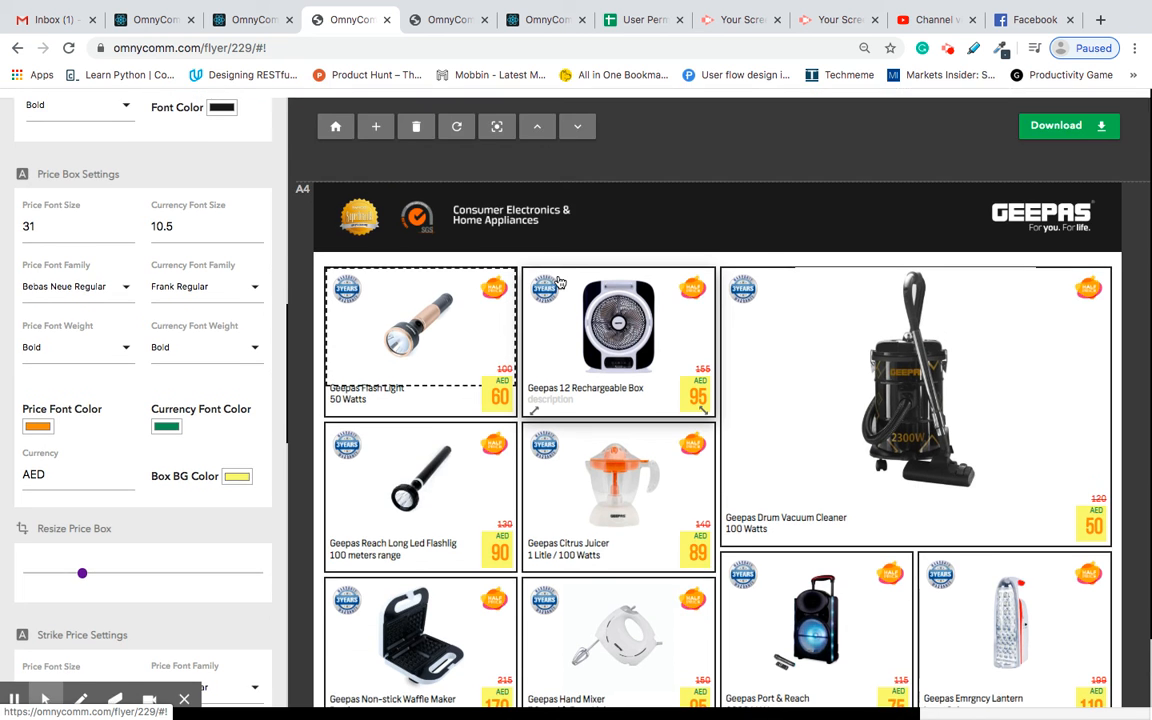